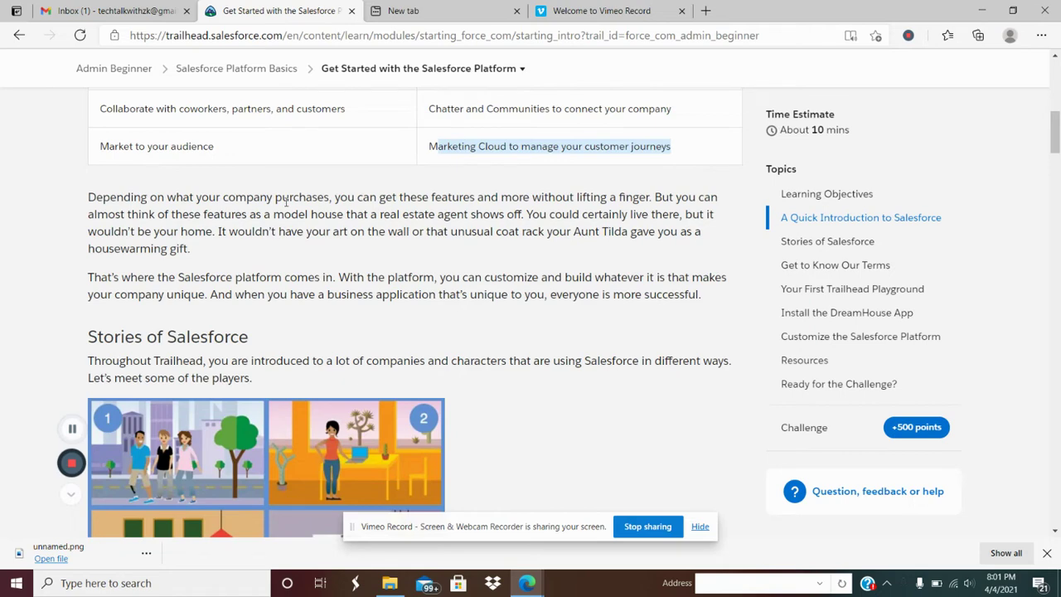
Read the Stories of Salesforce section, highlighting the Cloud Kicks, Ursa Major Solar and Get Cloudy Consulting descriptions.
{"action": "scroll", "coordinate": [286, 201], "scroll_direction": "down", "scroll_amount": 3}
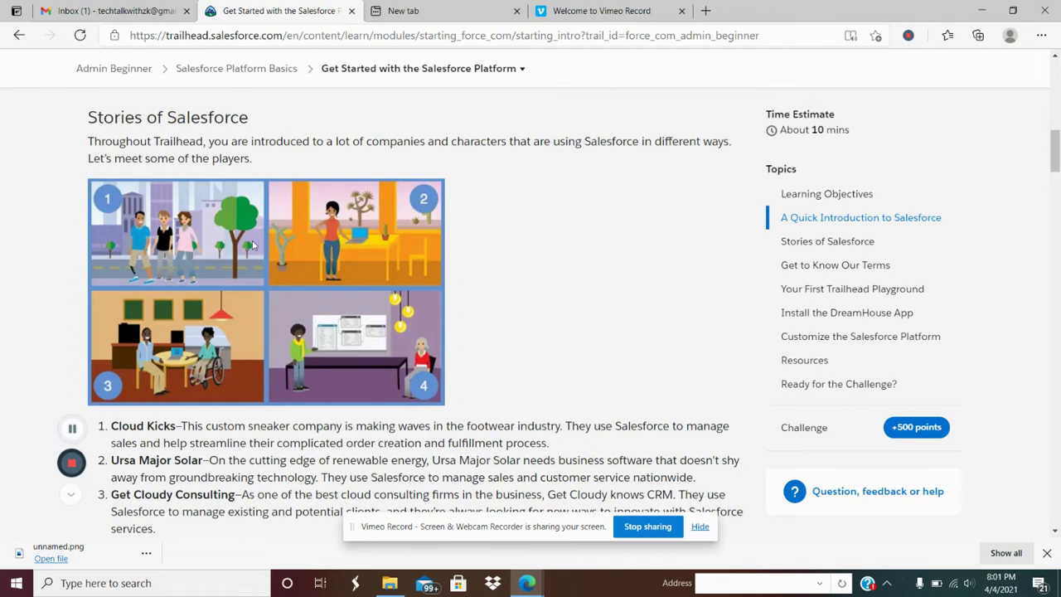
{"action": "scroll", "coordinate": [457, 260], "scroll_direction": "down", "scroll_amount": 1}
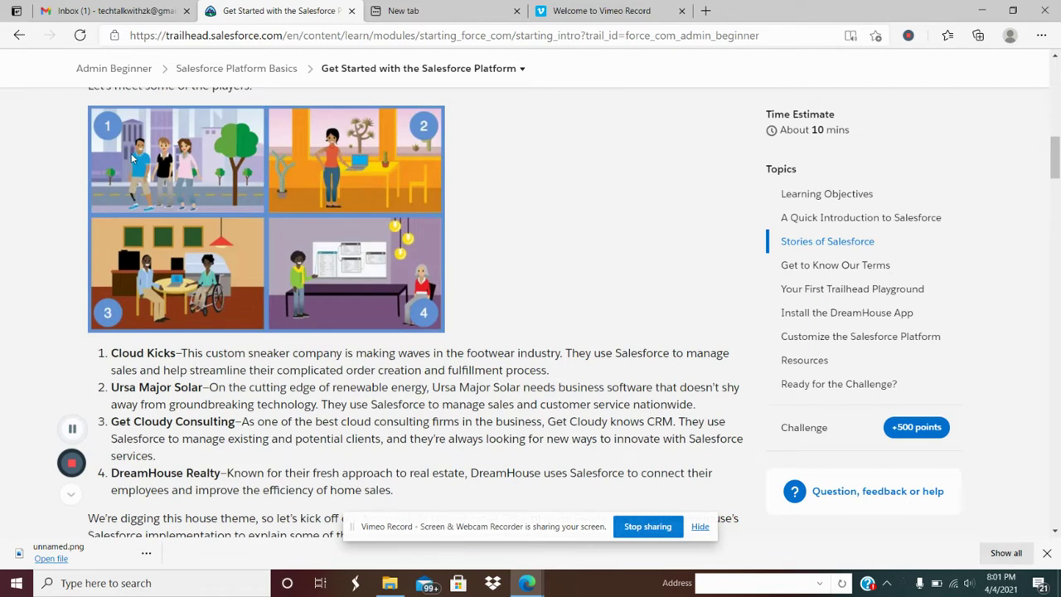
{"action": "left_click_drag", "start_coordinate": [111, 354], "coordinate": [116, 287]}
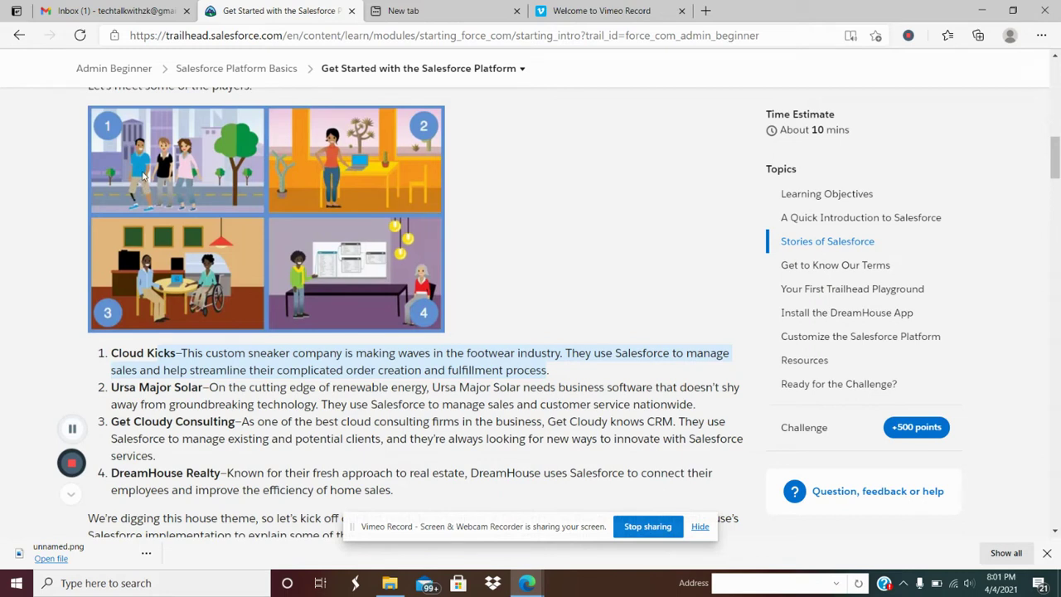
{"action": "left_click", "coordinate": [179, 407]}
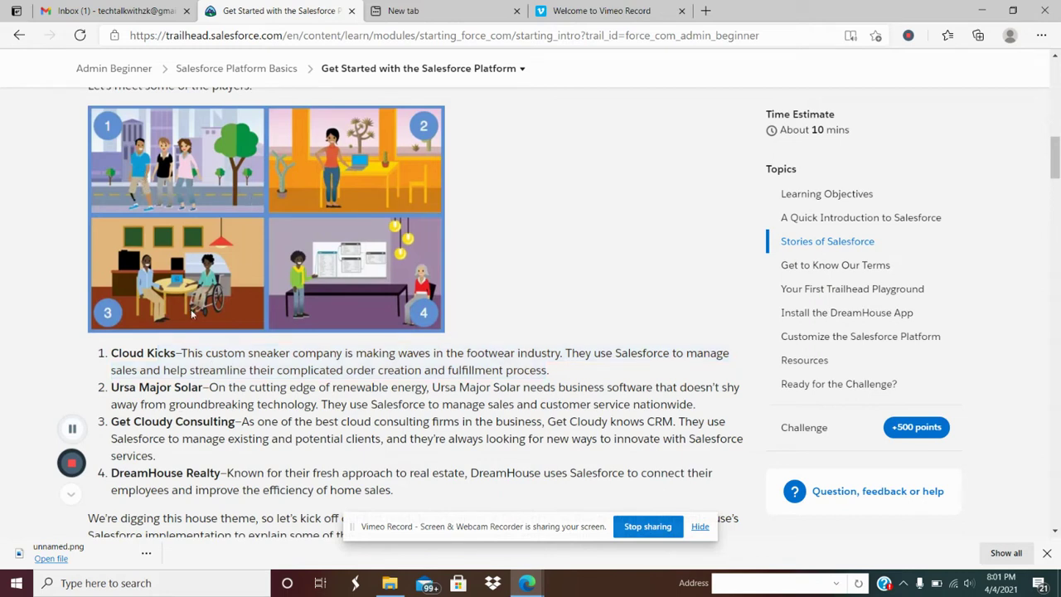
{"action": "left_click_drag", "start_coordinate": [112, 387], "coordinate": [679, 404]}
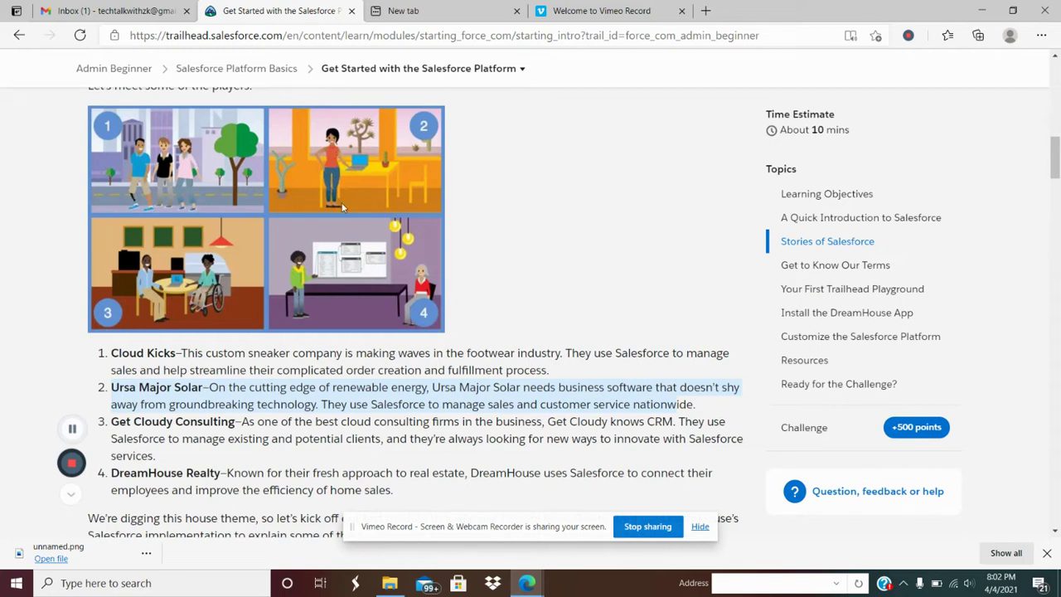
{"action": "left_click", "coordinate": [114, 437]}
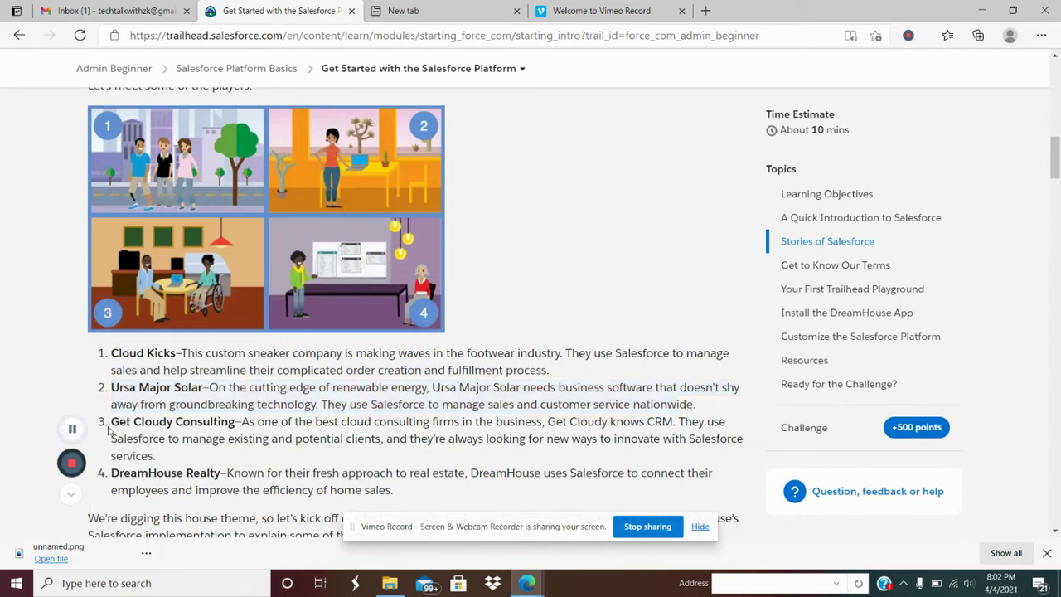
{"action": "left_click_drag", "start_coordinate": [108, 428], "coordinate": [289, 436]}
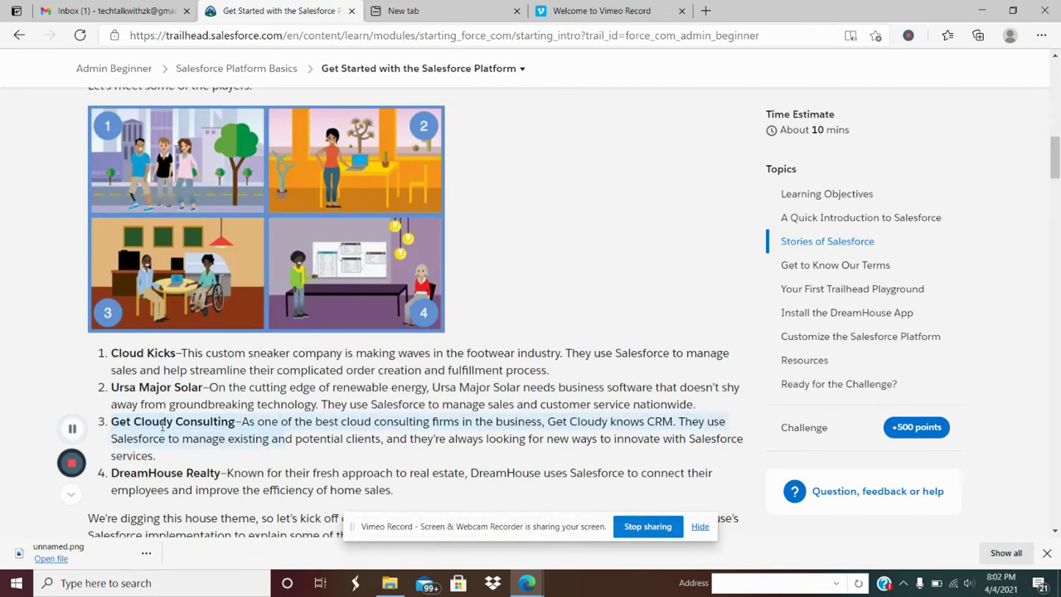
{"action": "left_click", "coordinate": [497, 423]}
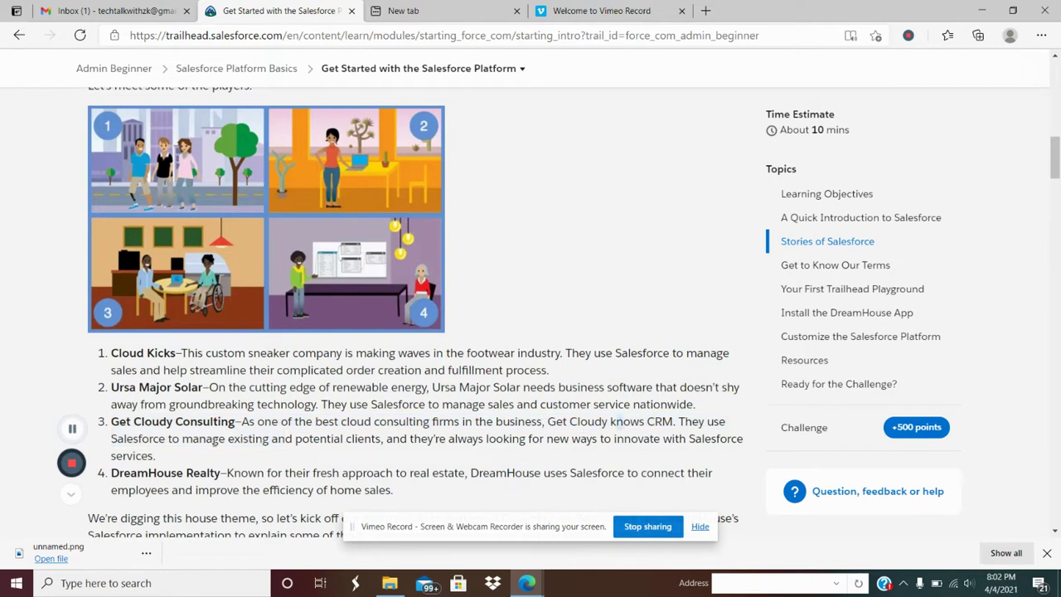
{"action": "left_click_drag", "start_coordinate": [182, 439], "coordinate": [563, 440]}
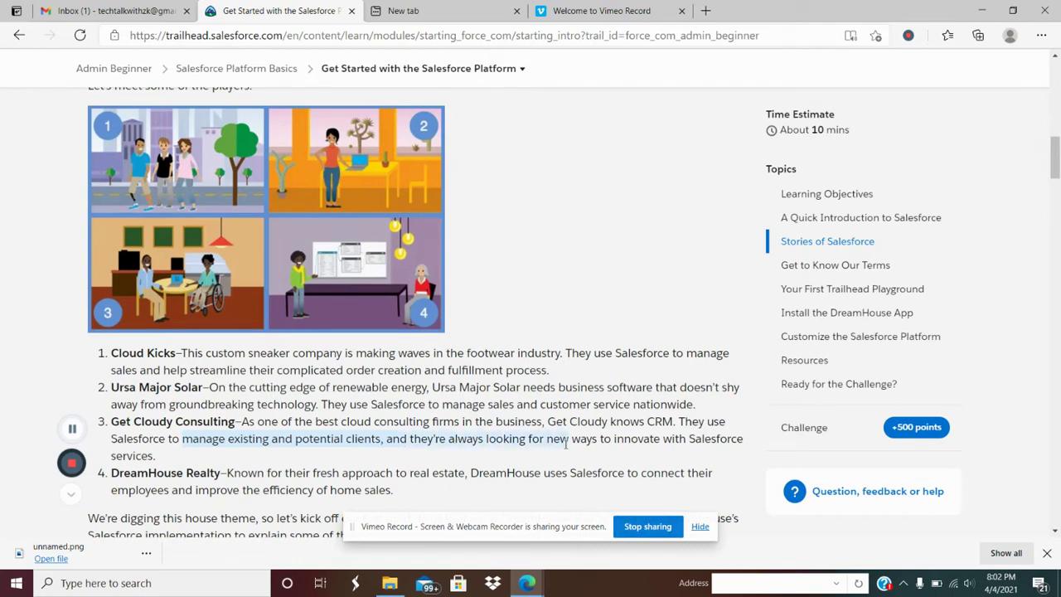
{"action": "scroll", "coordinate": [540, 458], "scroll_direction": "down", "scroll_amount": 1}
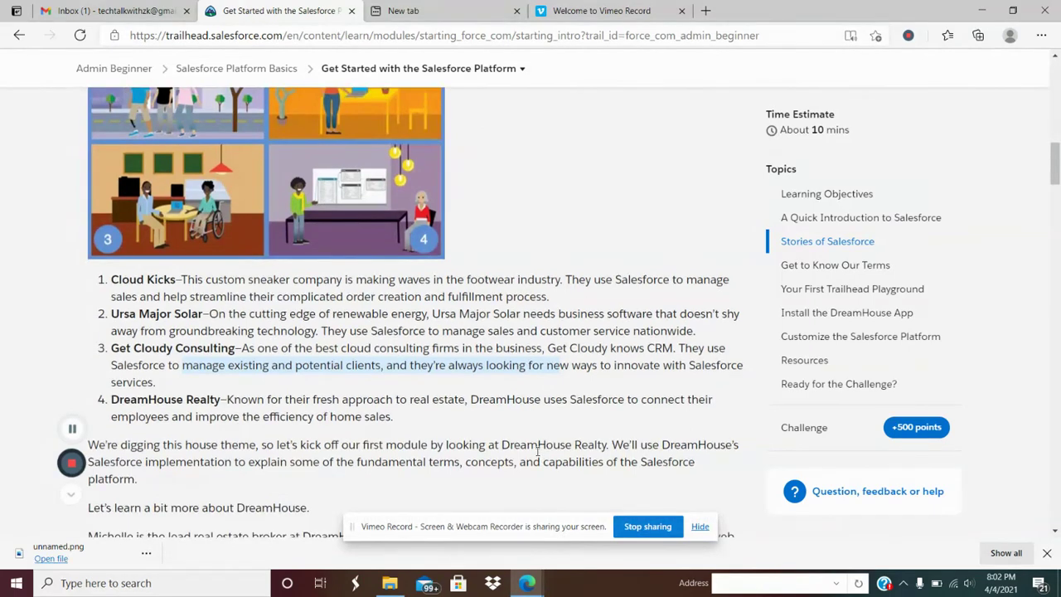
Read the DreamHouse Realty description and the paragraphs introducing the company in the Stories of Salesforce section.
{"action": "left_click", "coordinate": [223, 410]}
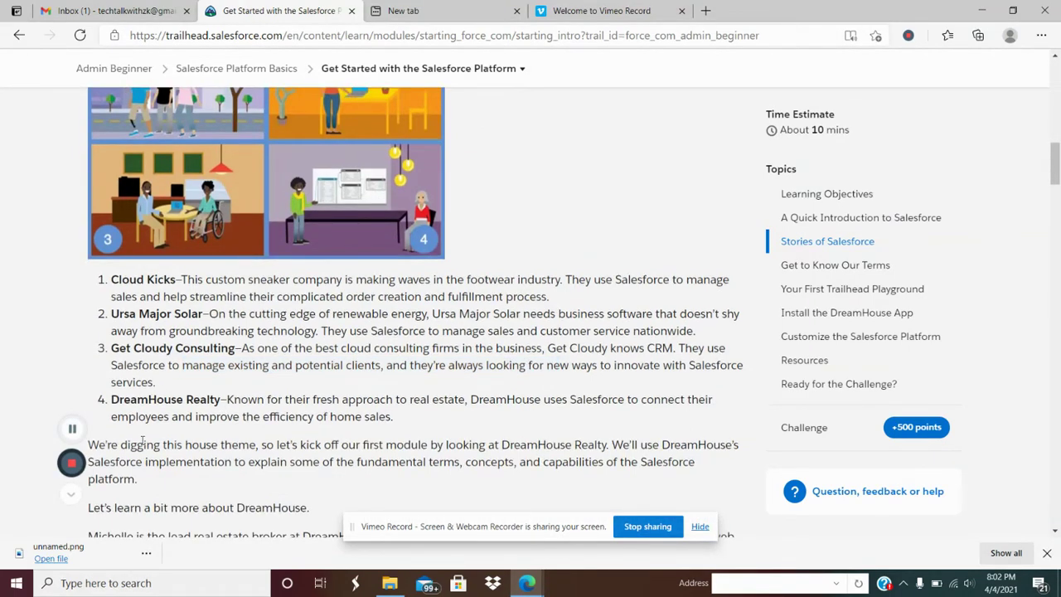
{"action": "left_click_drag", "start_coordinate": [113, 400], "coordinate": [235, 400]}
{"action": "mouse_move", "coordinate": [395, 418]}
{"action": "left_mouse_down"}
{"action": "mouse_move", "coordinate": [116, 403]}
{"action": "mouse_move", "coordinate": [406, 418]}
{"action": "left_mouse_up"}
{"action": "left_click", "coordinate": [126, 403]}
{"action": "left_click", "coordinate": [405, 418]}
{"action": "scroll", "coordinate": [397, 416], "scroll_direction": "down", "scroll_amount": 1}
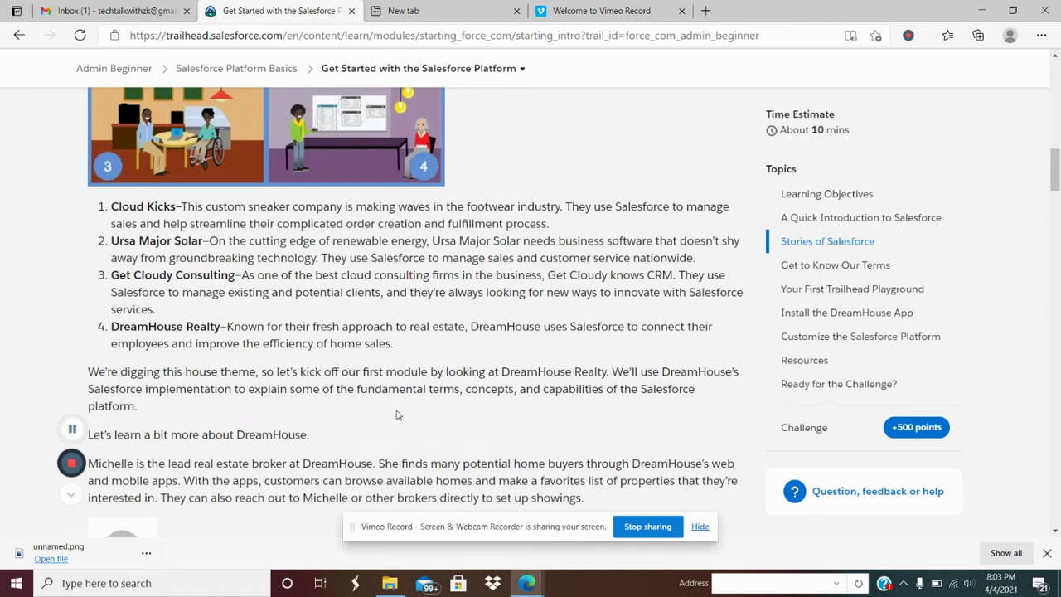
{"action": "scroll", "coordinate": [397, 415], "scroll_direction": "down", "scroll_amount": 1}
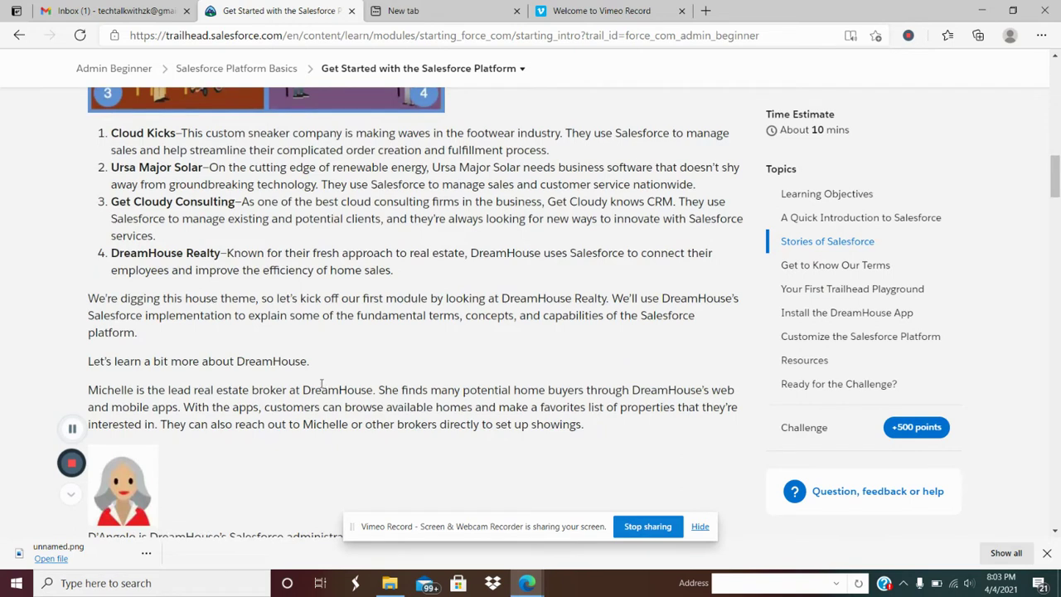
{"action": "scroll", "coordinate": [322, 383], "scroll_direction": "up", "scroll_amount": 2}
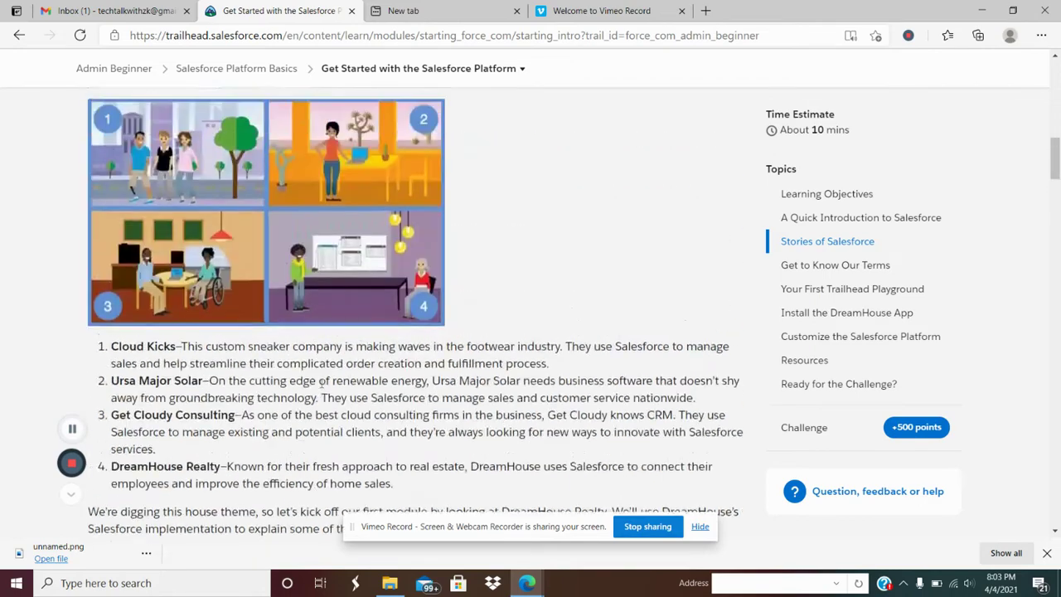
{"action": "scroll", "coordinate": [322, 383], "scroll_direction": "down", "scroll_amount": 2}
Examine the Get to Know Our Terms section, including the DreamHouse app image and the definitions of app, objects, records and fields.
{"action": "scroll", "coordinate": [322, 383], "scroll_direction": "down", "scroll_amount": 3}
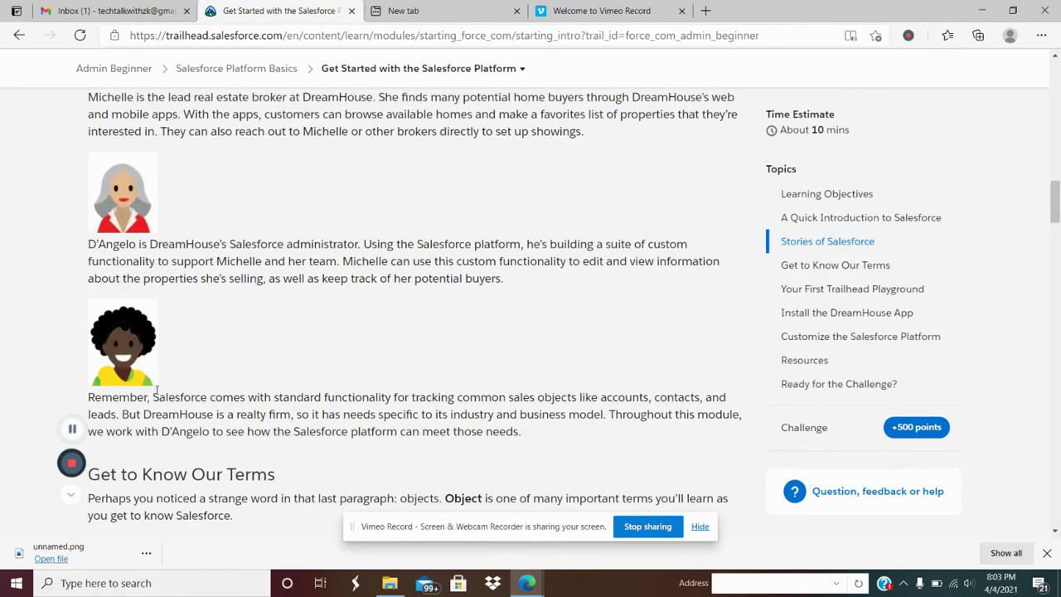
{"action": "scroll", "coordinate": [156, 388], "scroll_direction": "down", "scroll_amount": 3}
{"action": "scroll", "coordinate": [120, 167], "scroll_direction": "down", "scroll_amount": 2}
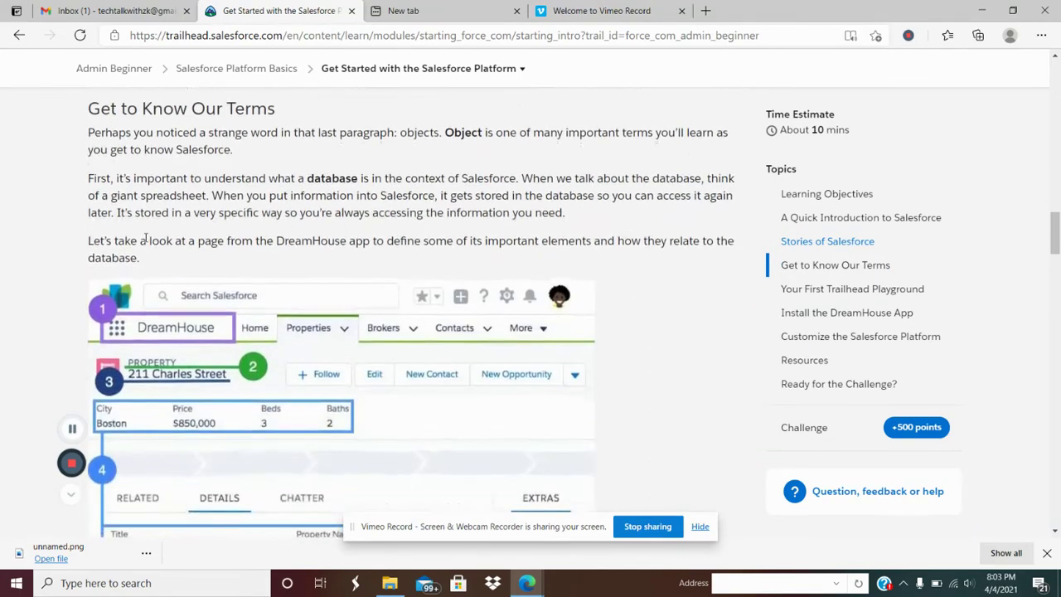
{"action": "scroll", "coordinate": [148, 240], "scroll_direction": "down", "scroll_amount": 2}
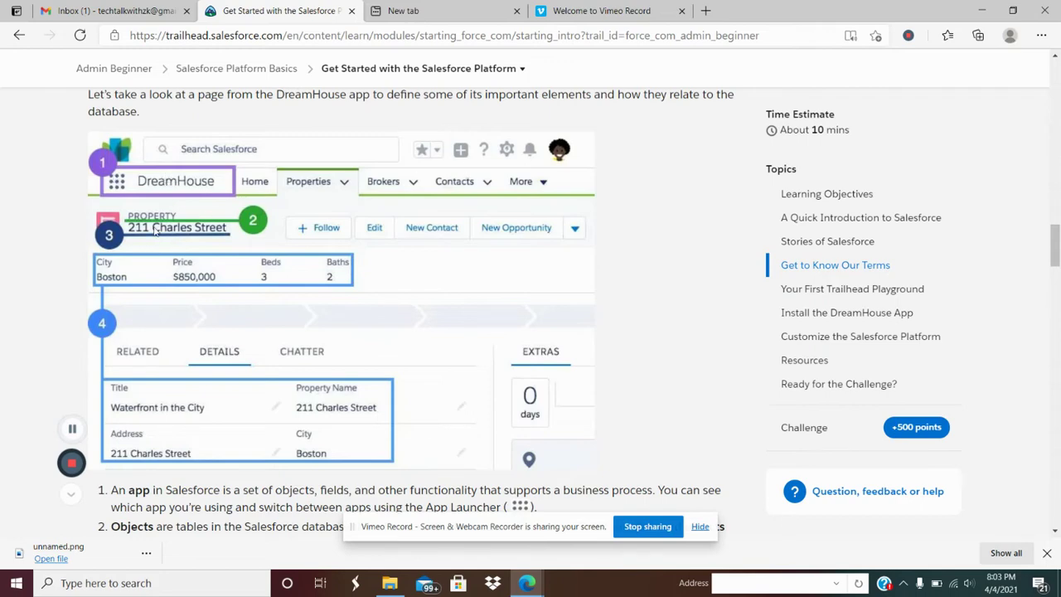
{"action": "scroll", "coordinate": [279, 326], "scroll_direction": "down", "scroll_amount": 2}
{"action": "scroll", "coordinate": [278, 326], "scroll_direction": "down", "scroll_amount": 1}
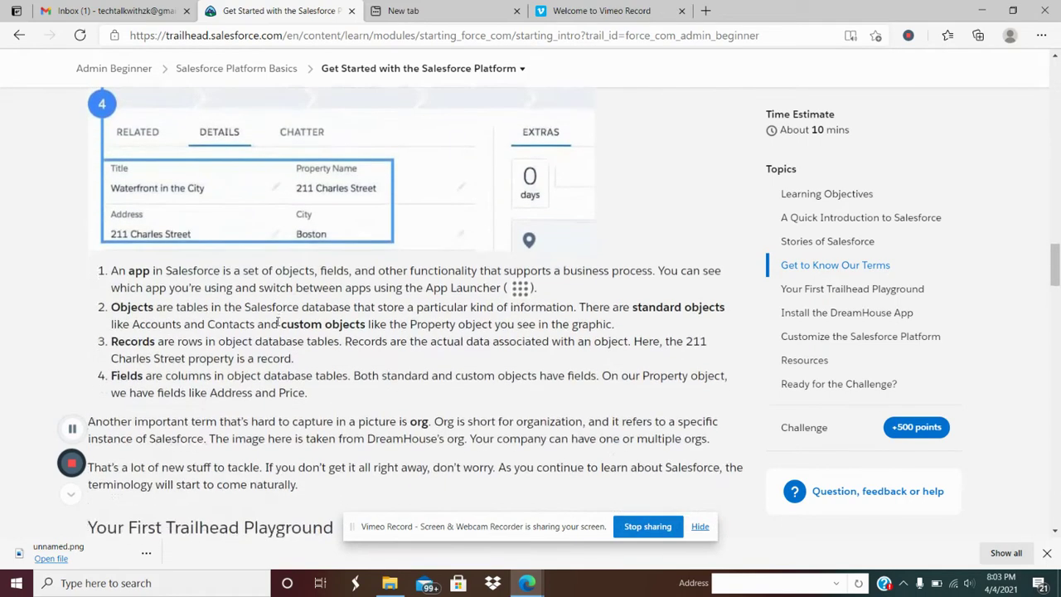
{"action": "scroll", "coordinate": [279, 303], "scroll_direction": "down", "scroll_amount": 1}
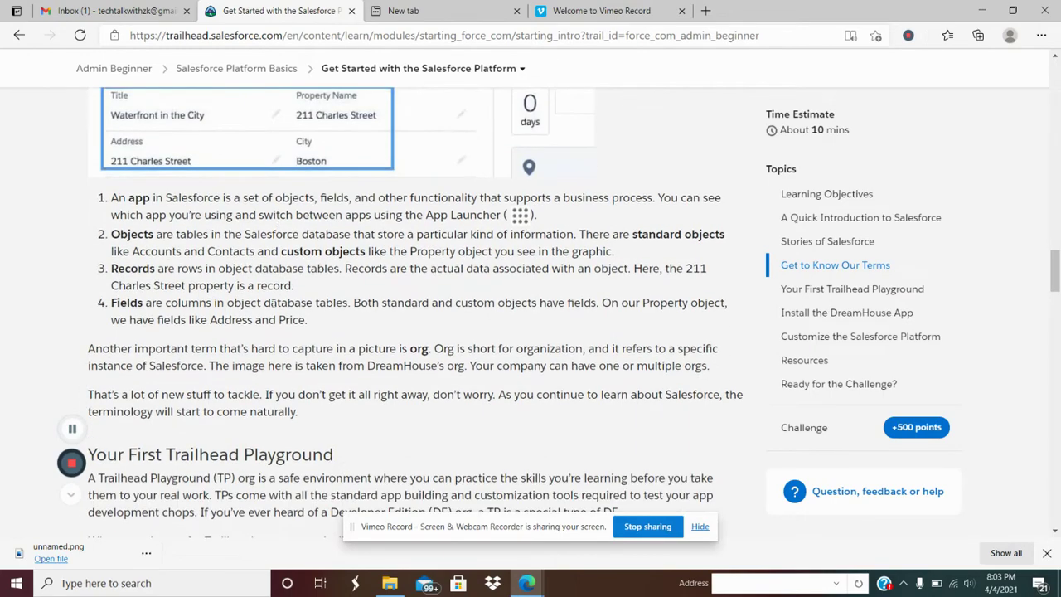
{"action": "scroll", "coordinate": [272, 313], "scroll_direction": "up", "scroll_amount": 1}
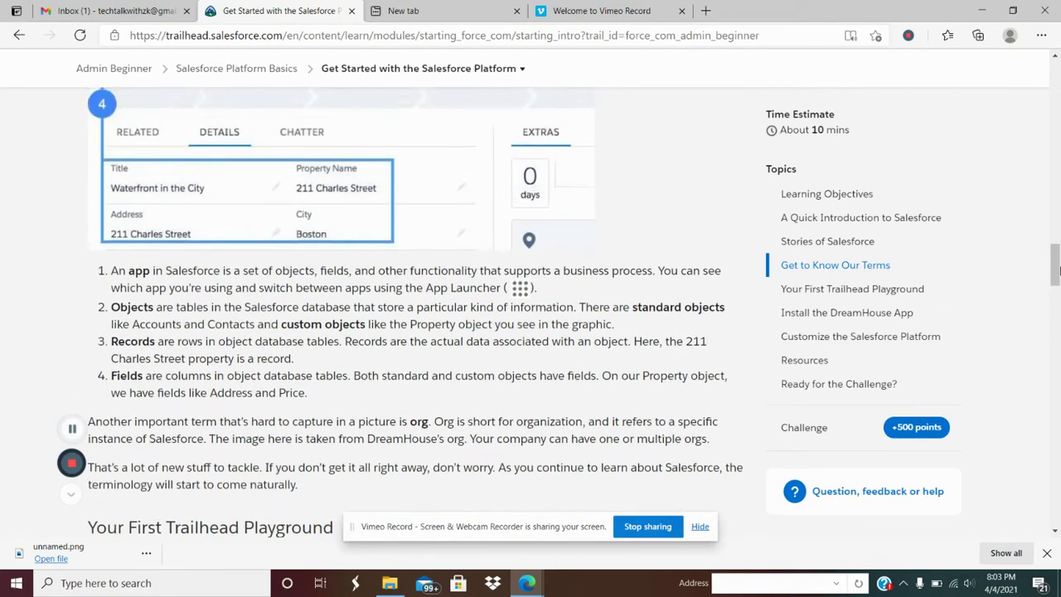
Launch My Trailhead Playground 1 from the unit's challenge and look back at the unit's custom field instructions.
{"action": "left_click_drag", "start_coordinate": [1057, 251], "coordinate": [1058, 472]}
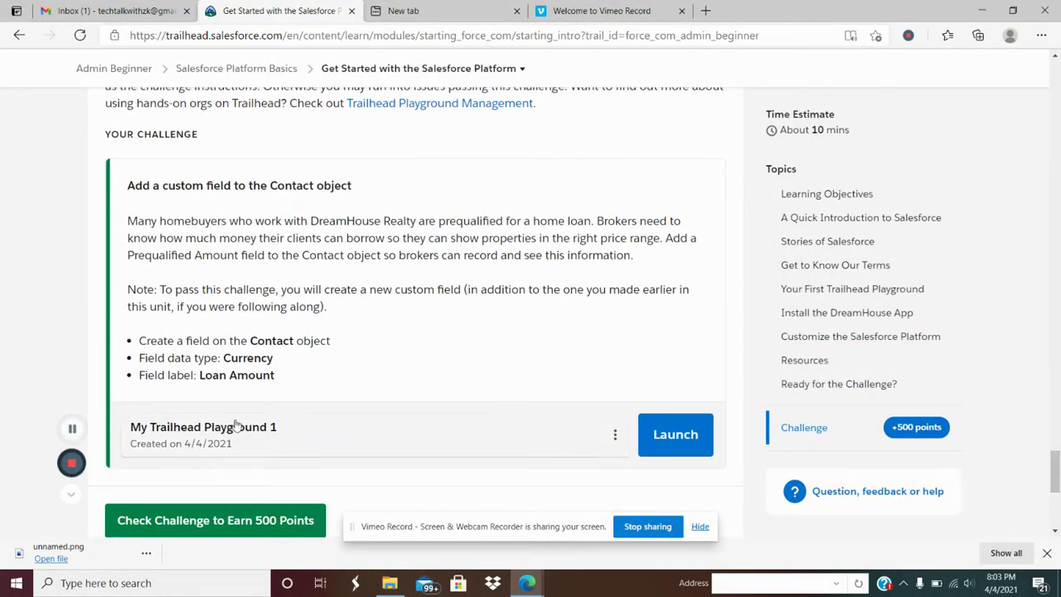
{"action": "left_click", "coordinate": [660, 444]}
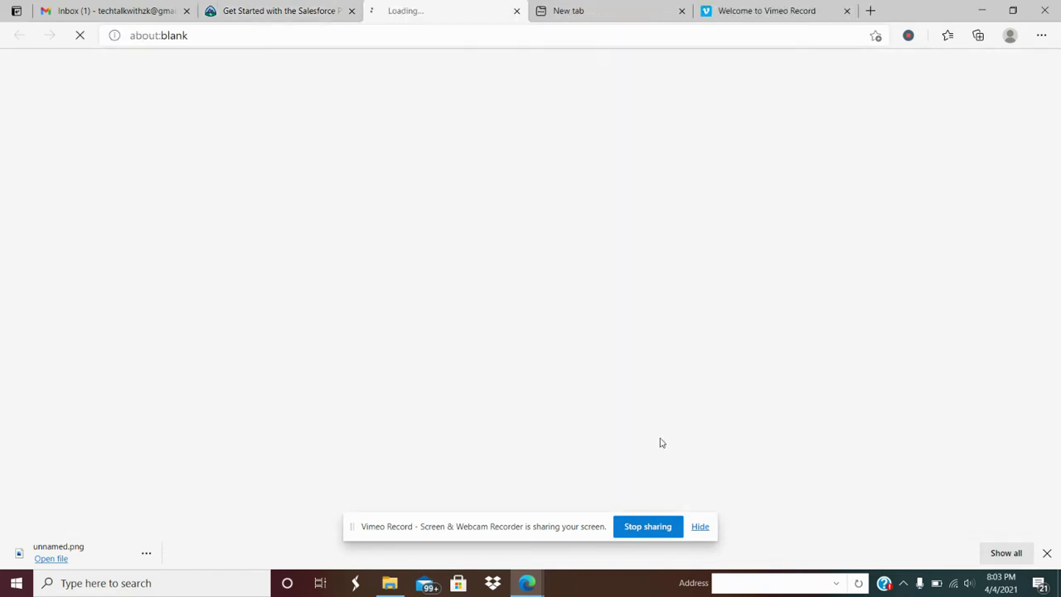
{"action": "left_click", "coordinate": [270, 11]}
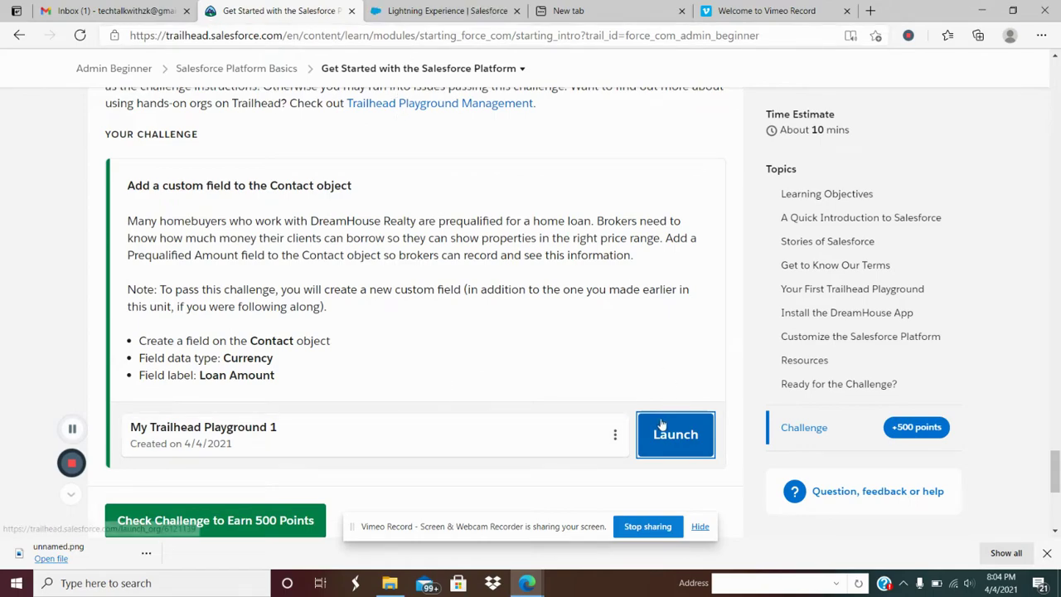
{"action": "scroll", "coordinate": [306, 343], "scroll_direction": "up", "scroll_amount": 15}
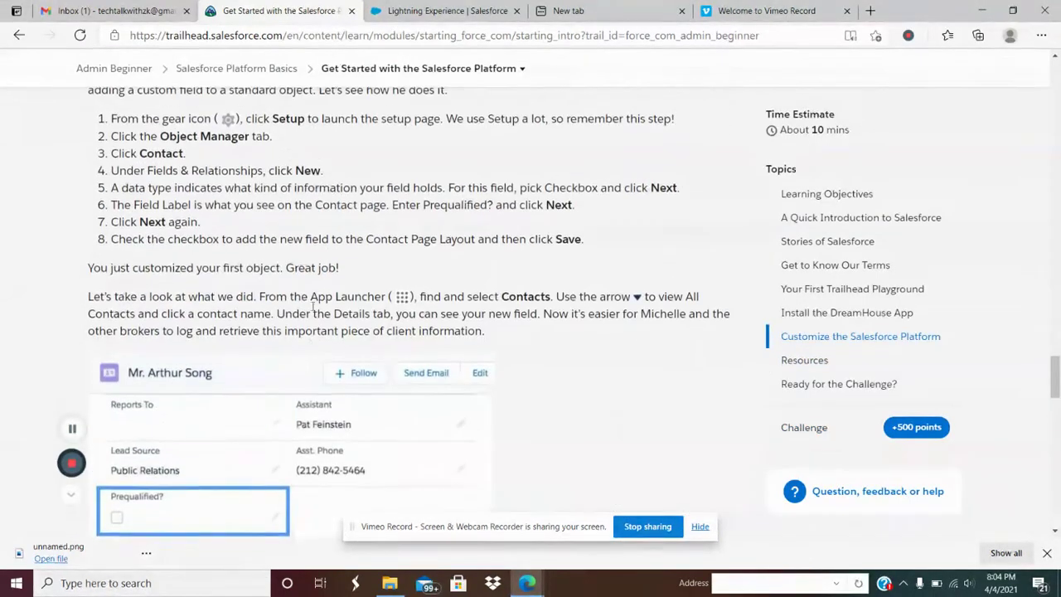
In the launched playground, dismiss the Go Mobile prompt and allow the site to show notifications.
{"action": "left_click", "coordinate": [439, 10]}
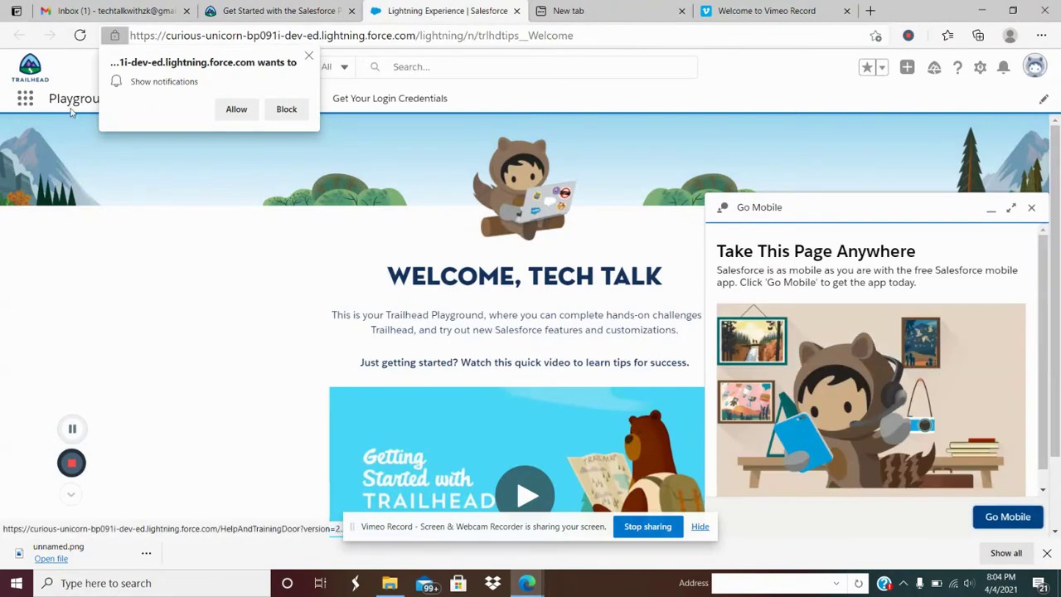
{"action": "left_click", "coordinate": [1031, 207]}
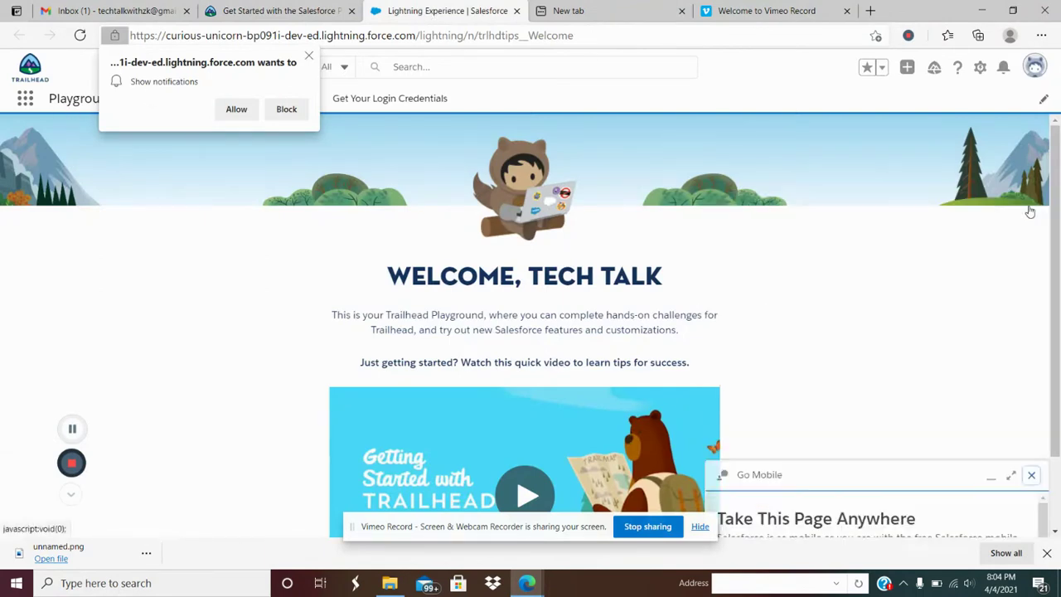
{"action": "left_click", "coordinate": [233, 110]}
{"action": "left_click", "coordinate": [1035, 100]}
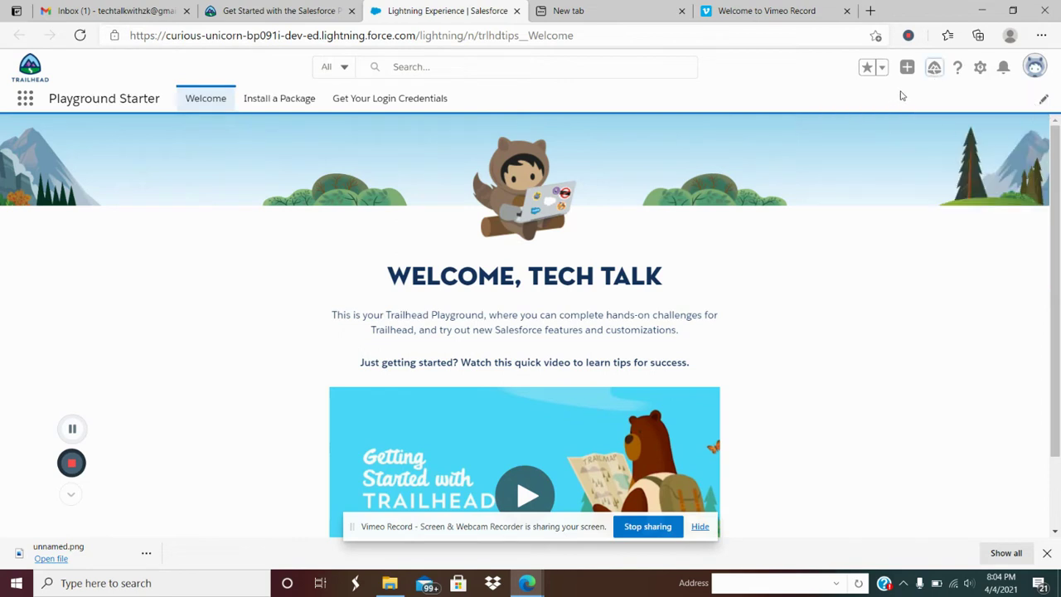
Open Setup for the current app and look at the Object Manager and the Setup Home page.
{"action": "left_click", "coordinate": [980, 68]}
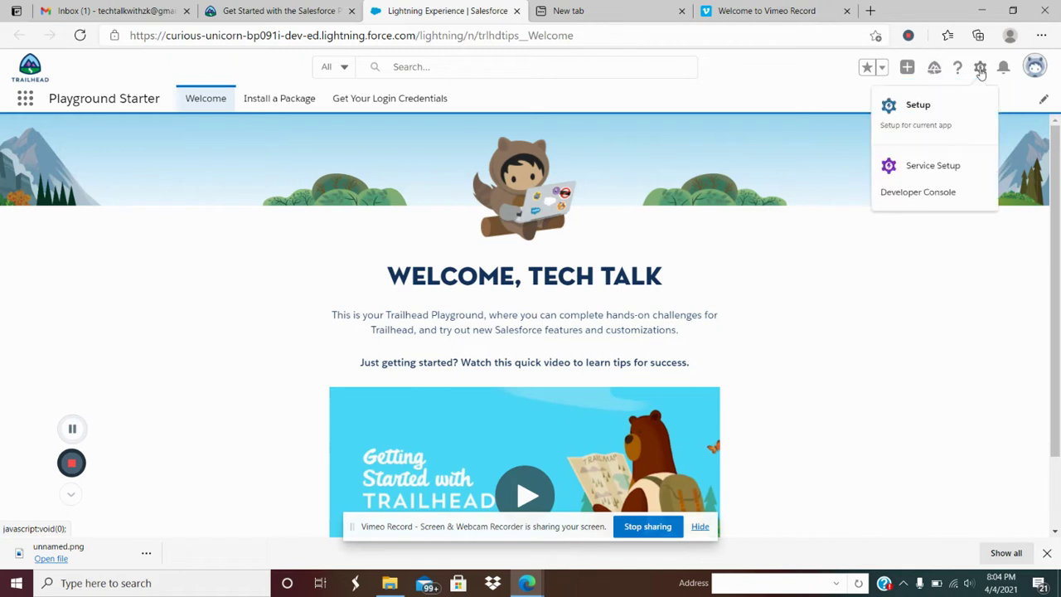
{"action": "left_click", "coordinate": [911, 116]}
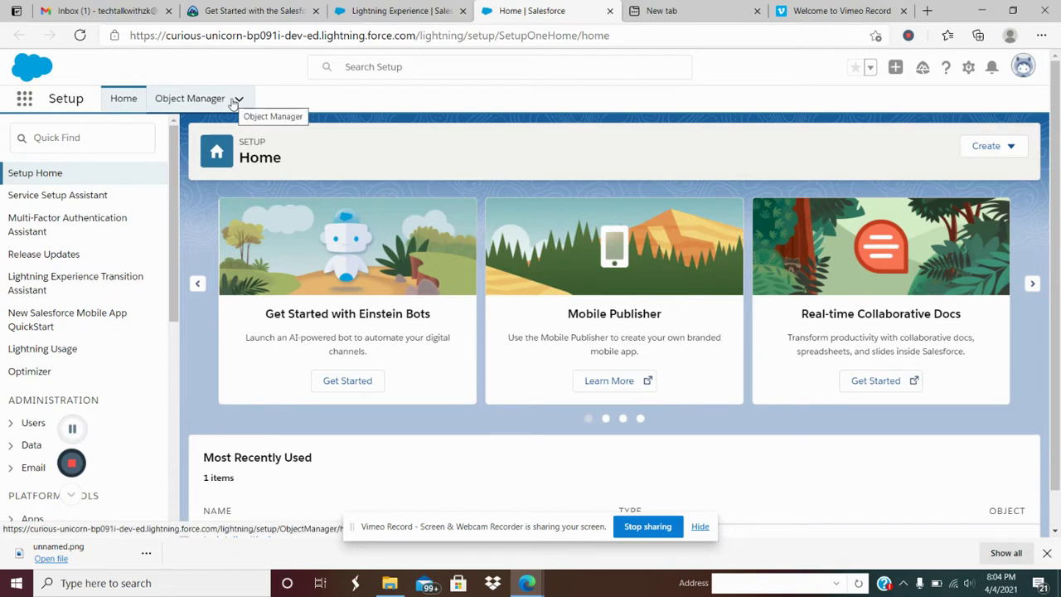
{"action": "left_click", "coordinate": [232, 102]}
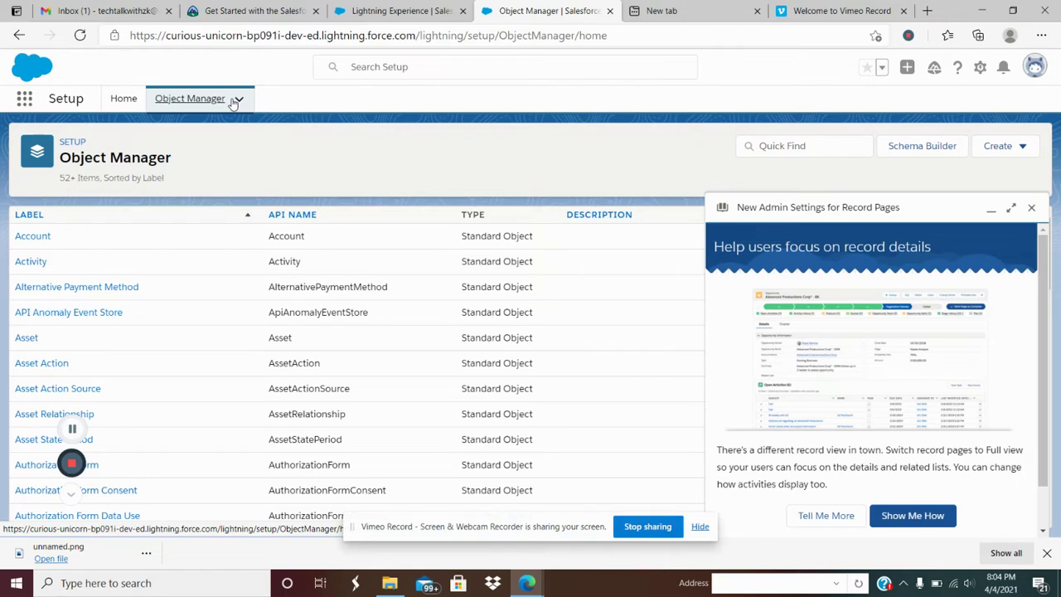
{"action": "left_click", "coordinate": [124, 97]}
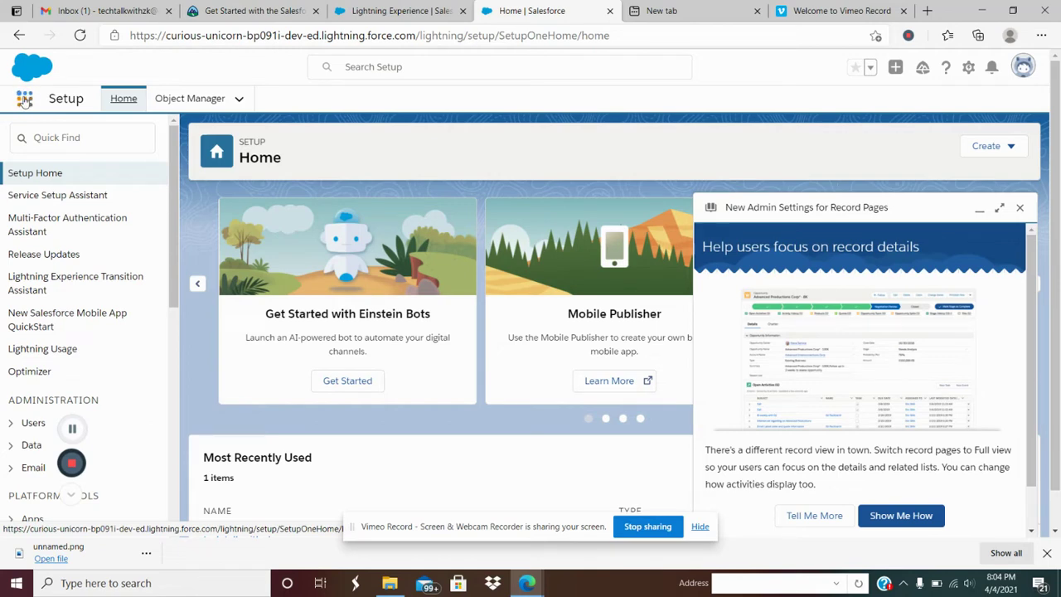
Return to the Trailhead unit and examine the Install the DreamHouse App instructions.
{"action": "left_click", "coordinate": [388, 13]}
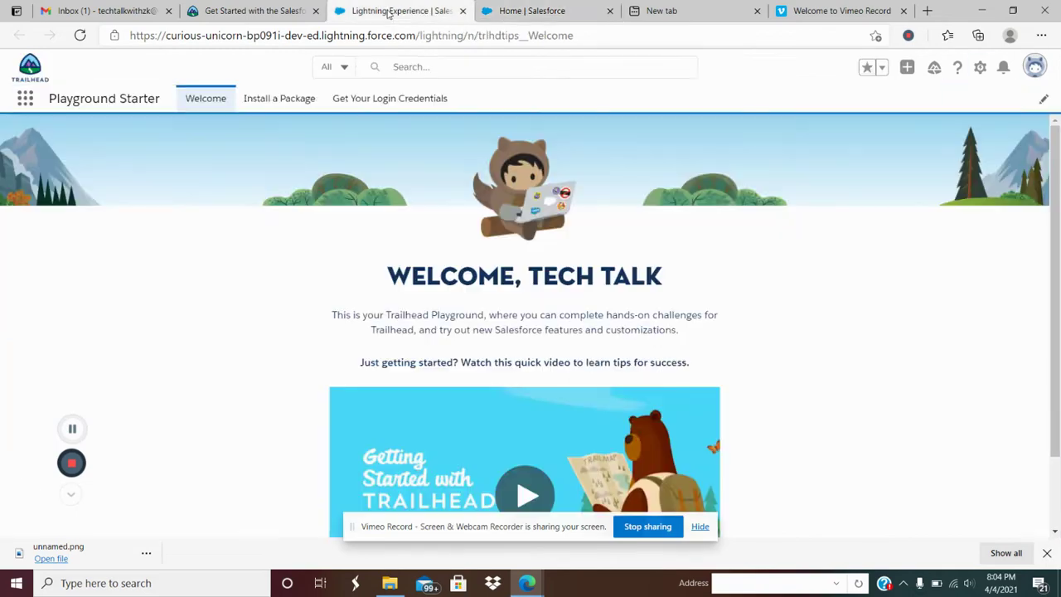
{"action": "key", "text": "ctrl+shift+Tab"}
{"action": "scroll", "coordinate": [518, 285], "scroll_direction": "up", "scroll_amount": 2}
{"action": "scroll", "coordinate": [518, 285], "scroll_direction": "up", "scroll_amount": 5}
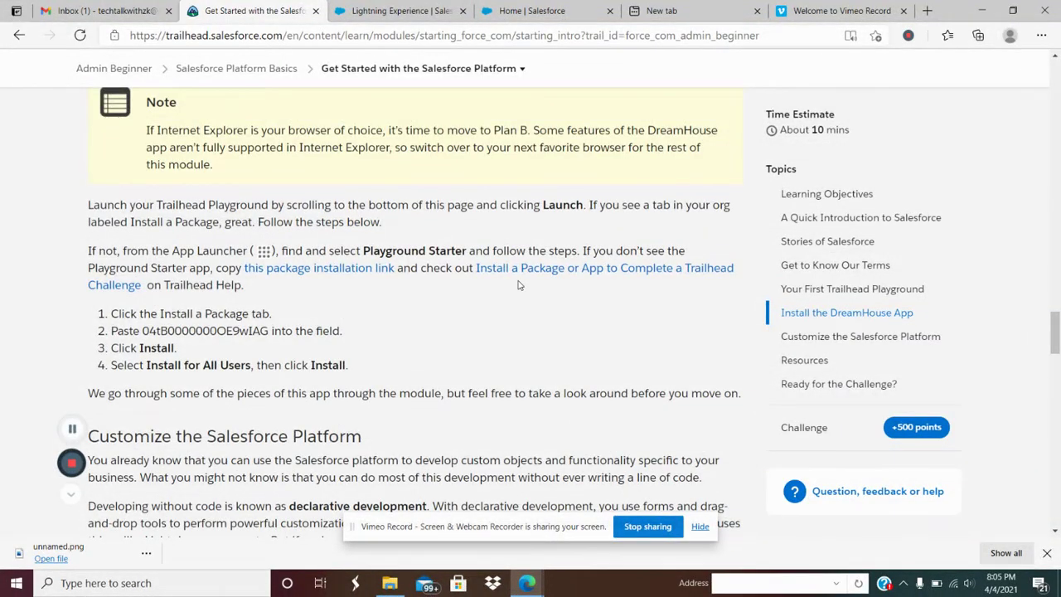
{"action": "scroll", "coordinate": [518, 285], "scroll_direction": "up", "scroll_amount": 2}
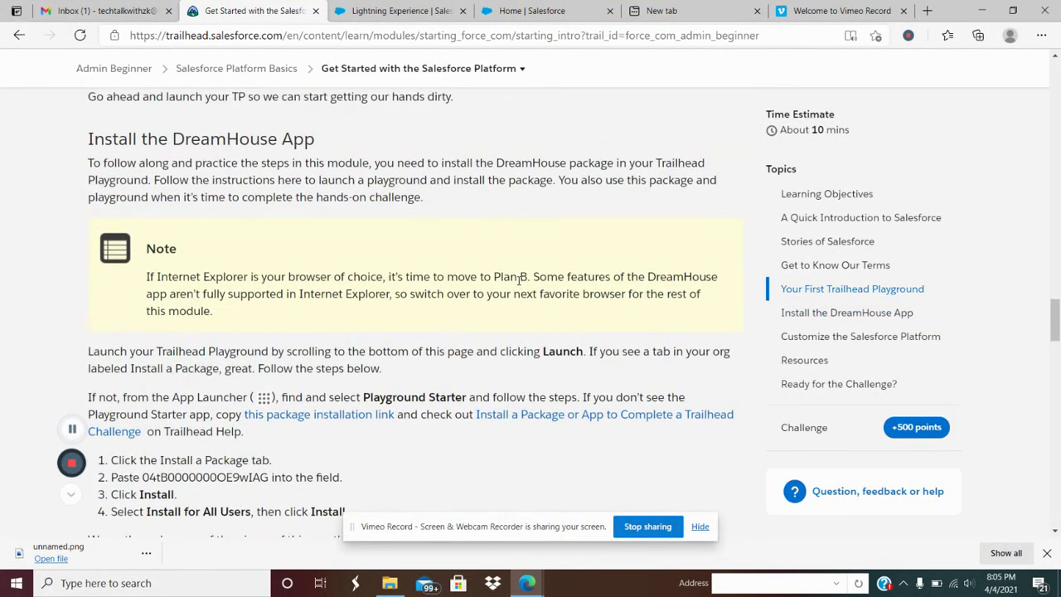
{"action": "scroll", "coordinate": [519, 280], "scroll_direction": "up", "scroll_amount": 1}
{"action": "scroll", "coordinate": [518, 280], "scroll_direction": "down", "scroll_amount": 2}
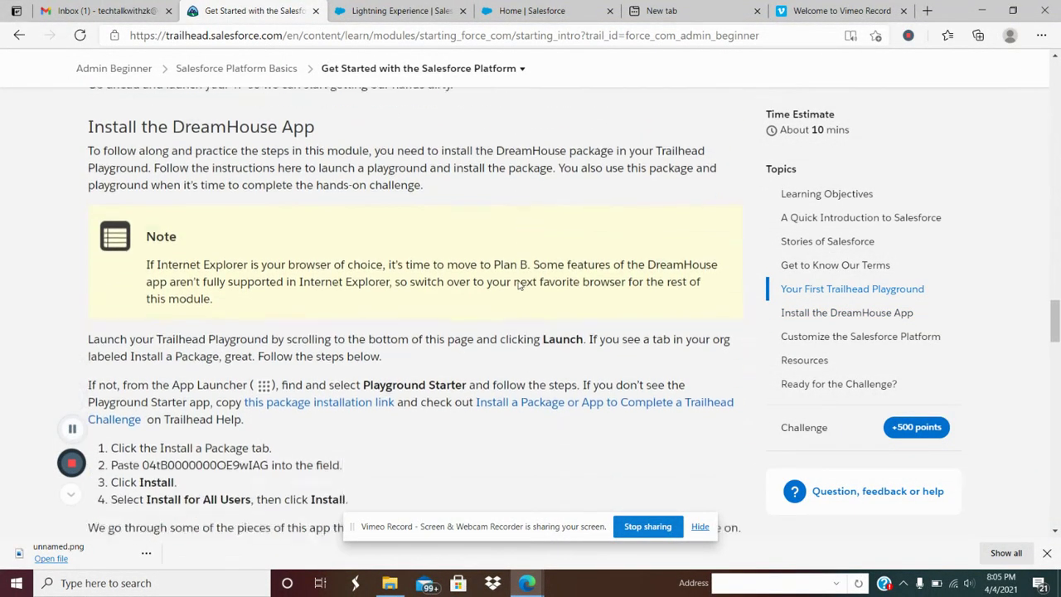
Examine the unit's definitions of app, objects, records and fields and the annotated 211 Charles Street property graphic.
{"action": "scroll", "coordinate": [518, 280], "scroll_direction": "up", "scroll_amount": 4}
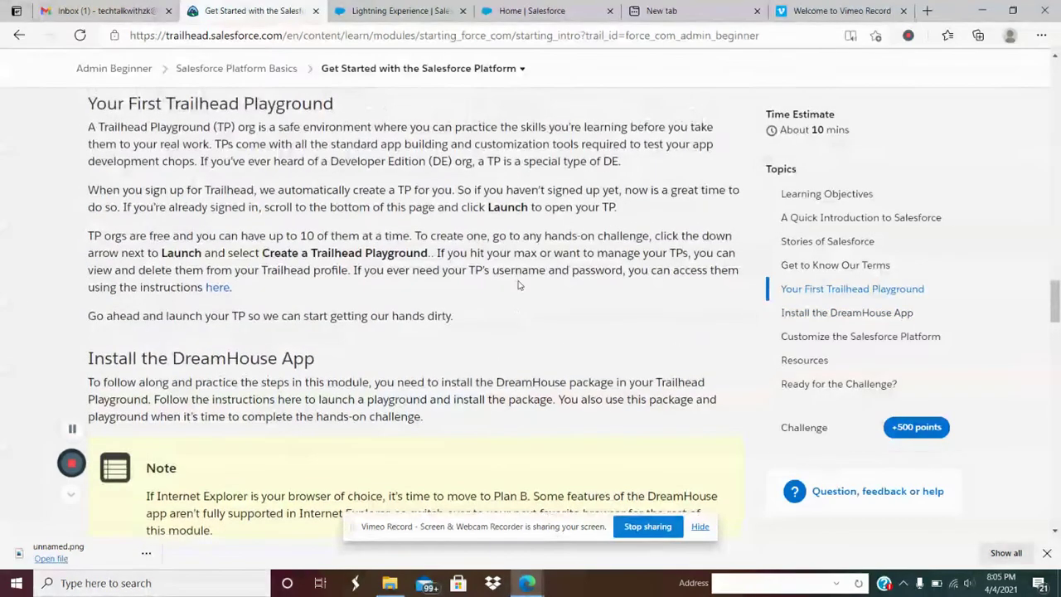
{"action": "left_click_drag", "start_coordinate": [119, 365], "coordinate": [325, 374]}
{"action": "scroll", "coordinate": [383, 331], "scroll_direction": "up", "scroll_amount": 3}
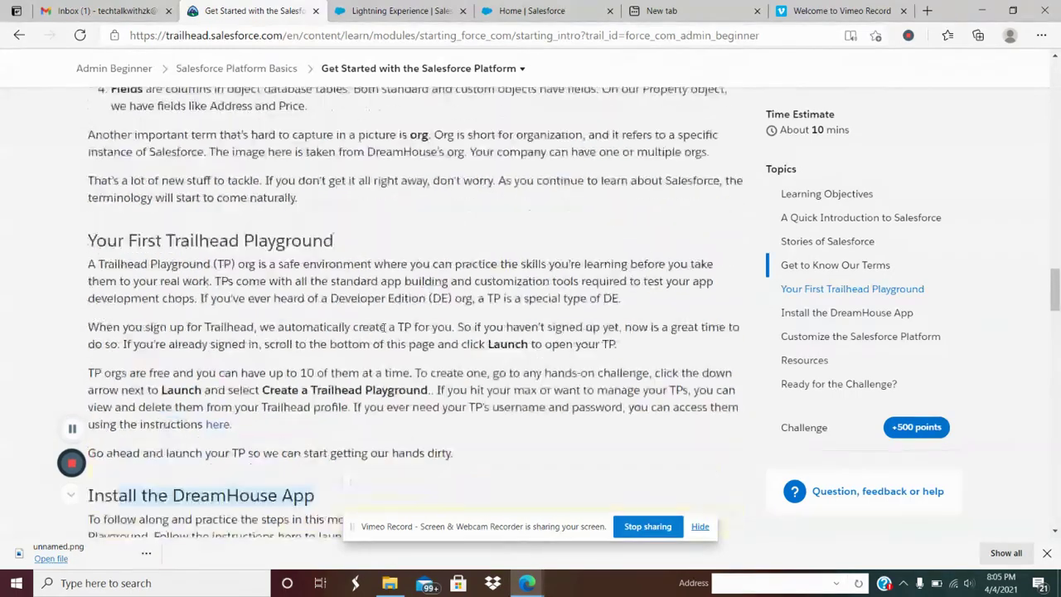
{"action": "scroll", "coordinate": [383, 332], "scroll_direction": "up", "scroll_amount": 2}
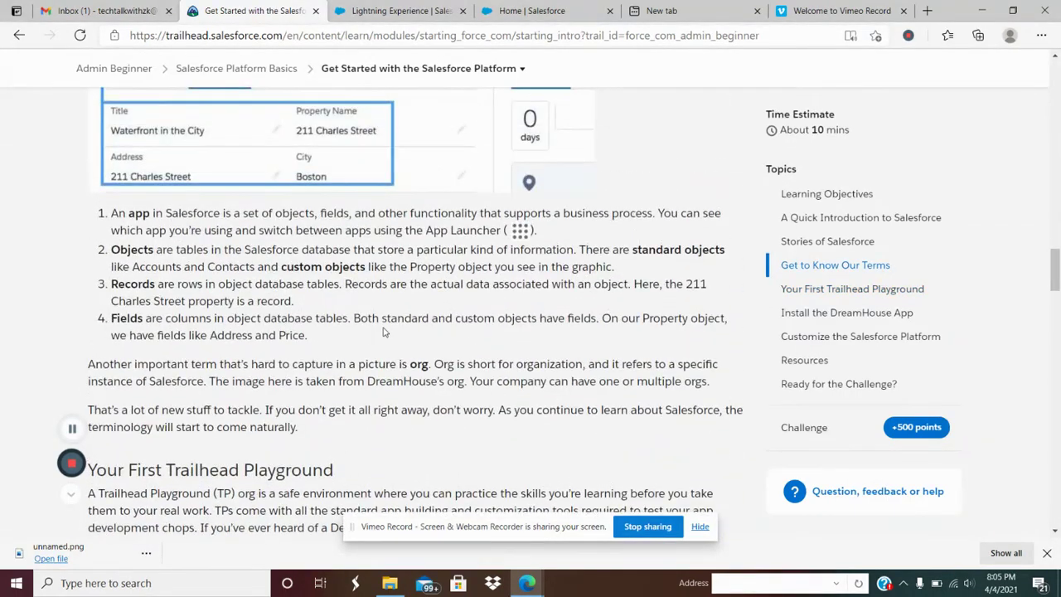
{"action": "left_click_drag", "start_coordinate": [129, 214], "coordinate": [164, 214]}
{"action": "left_click_drag", "start_coordinate": [111, 249], "coordinate": [150, 249]}
{"action": "left_click_drag", "start_coordinate": [113, 287], "coordinate": [162, 287]}
{"action": "left_click_drag", "start_coordinate": [113, 319], "coordinate": [163, 318]}
{"action": "scroll", "coordinate": [262, 301], "scroll_direction": "up", "scroll_amount": 1}
{"action": "scroll", "coordinate": [262, 305], "scroll_direction": "up", "scroll_amount": 1}
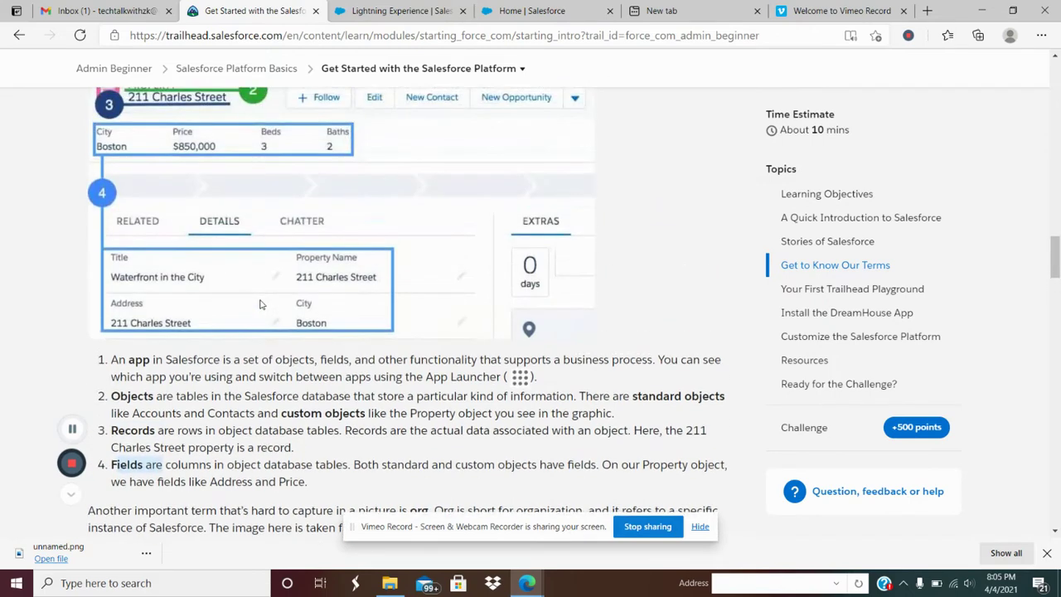
{"action": "scroll", "coordinate": [259, 305], "scroll_direction": "up", "scroll_amount": 1}
{"action": "scroll", "coordinate": [262, 300], "scroll_direction": "down", "scroll_amount": 1}
{"action": "scroll", "coordinate": [319, 242], "scroll_direction": "down", "scroll_amount": 1}
Read through the DreamHouse package installation steps and the custom field instructions under Customize the Salesforce Platform.
{"action": "scroll", "coordinate": [315, 245], "scroll_direction": "down", "scroll_amount": 5}
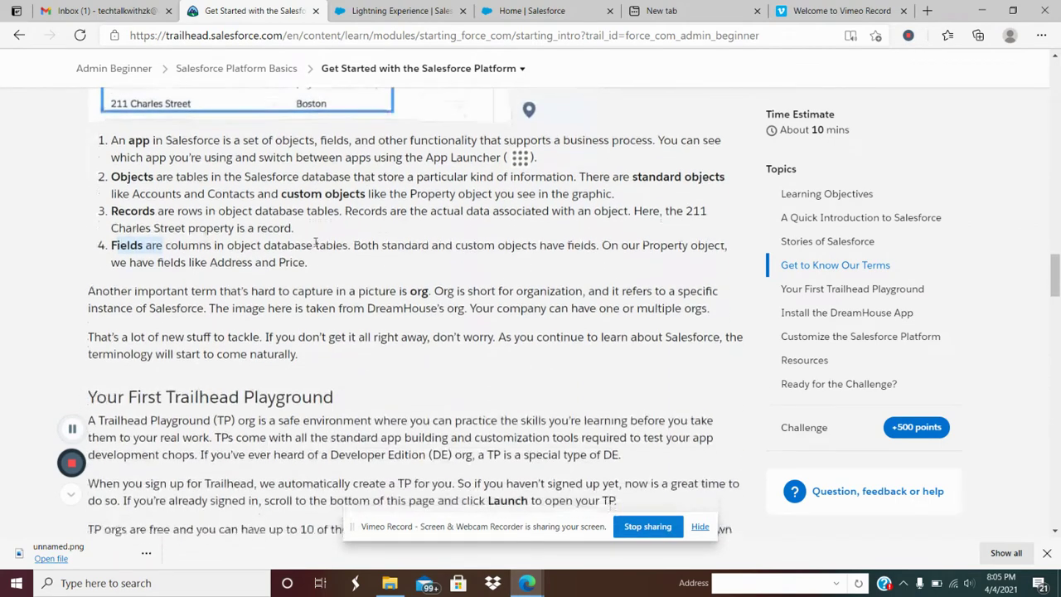
{"action": "scroll", "coordinate": [315, 241], "scroll_direction": "down", "scroll_amount": 7}
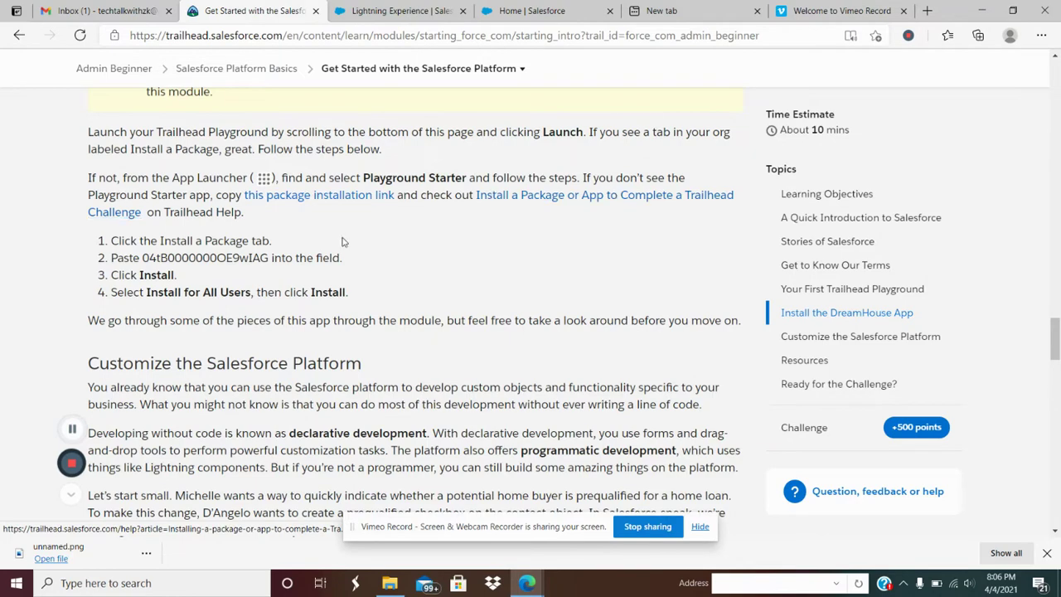
{"action": "scroll", "coordinate": [344, 240], "scroll_direction": "down", "scroll_amount": 2}
{"action": "scroll", "coordinate": [234, 224], "scroll_direction": "down", "scroll_amount": 2}
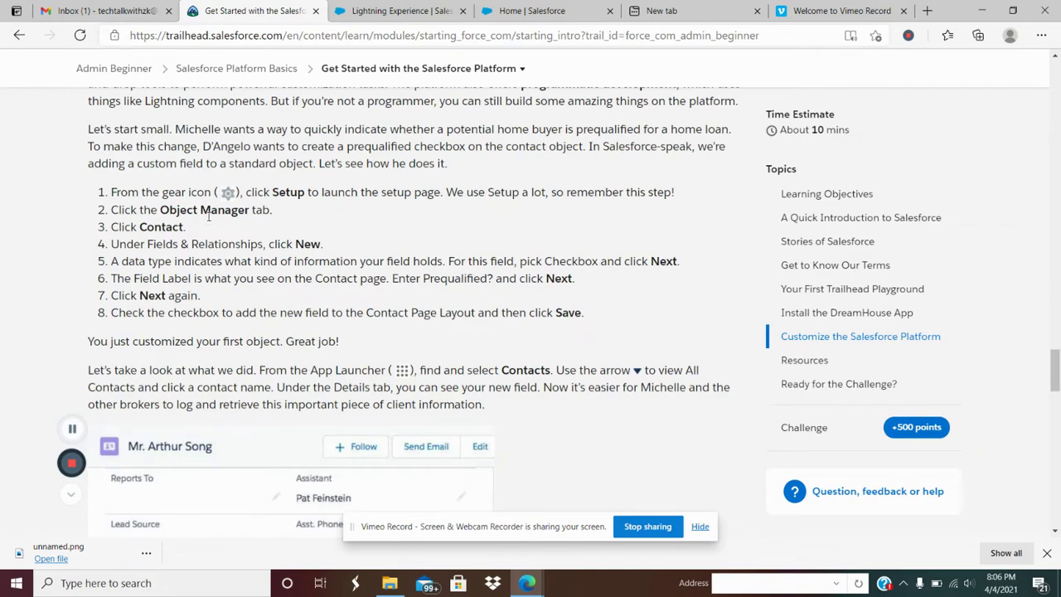
{"action": "scroll", "coordinate": [209, 217], "scroll_direction": "down", "scroll_amount": 6}
{"action": "scroll", "coordinate": [209, 220], "scroll_direction": "up", "scroll_amount": 6}
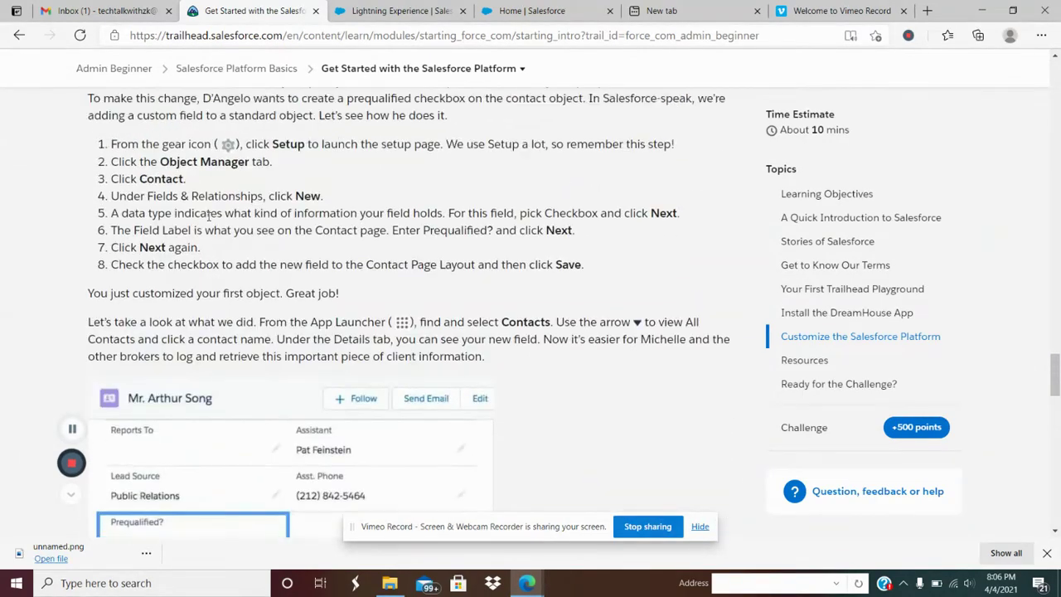
{"action": "scroll", "coordinate": [208, 214], "scroll_direction": "up", "scroll_amount": 1}
Open the Object Manager in the playground's Setup, checking it against the Trailhead instructions.
{"action": "left_click", "coordinate": [531, 11]}
{"action": "left_click", "coordinate": [249, 10]}
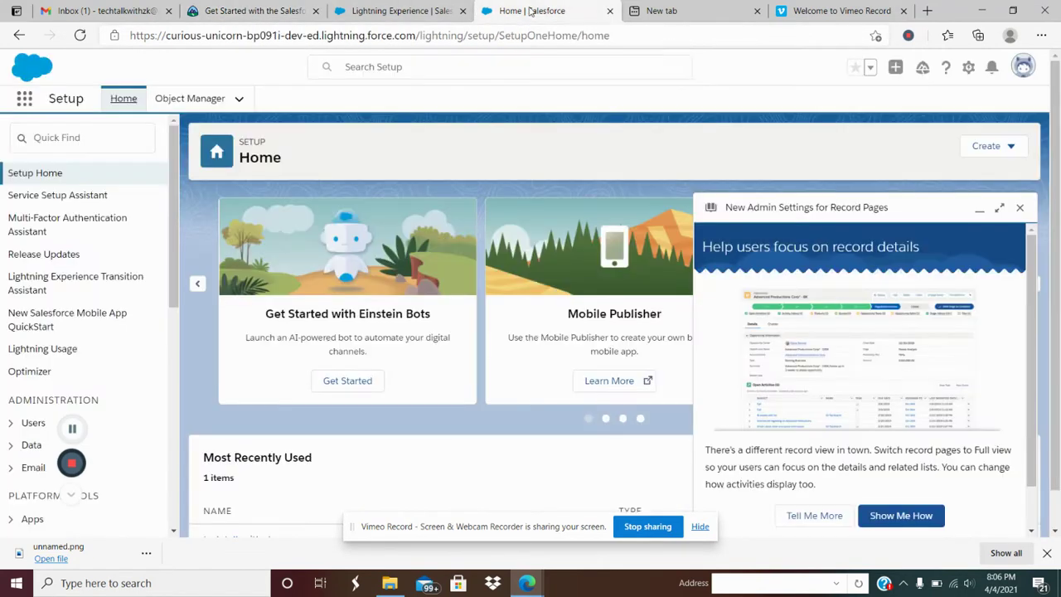
{"action": "left_click", "coordinate": [518, 11]}
{"action": "left_click", "coordinate": [185, 101]}
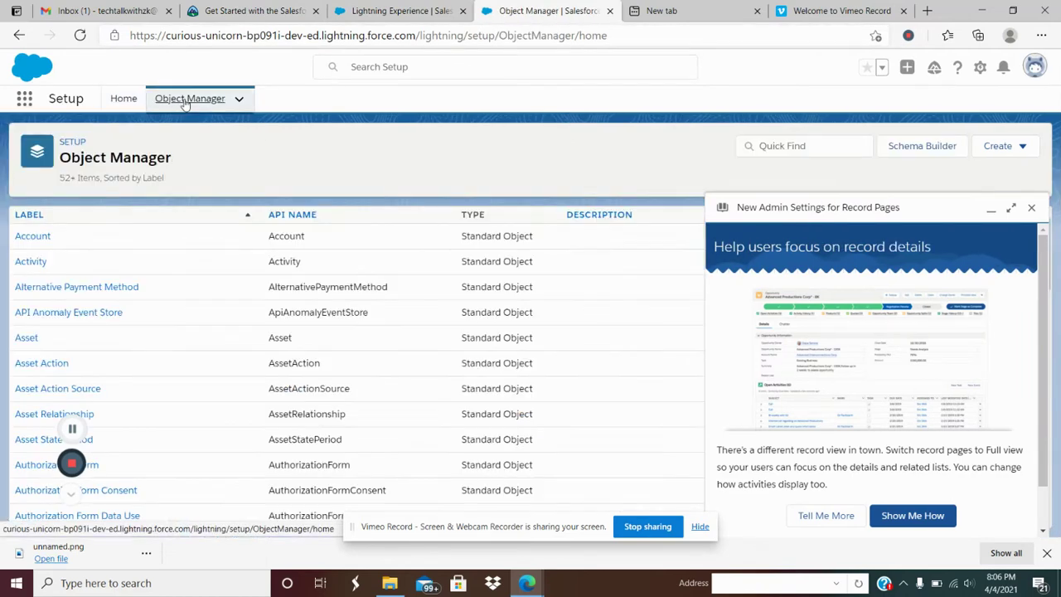
{"action": "left_click", "coordinate": [254, 11]}
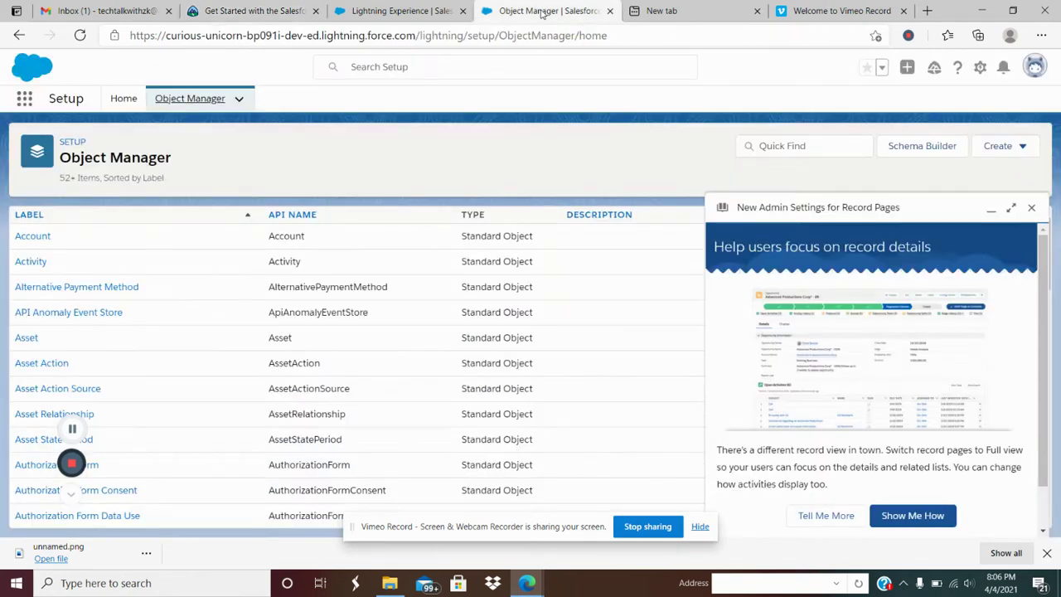
{"action": "left_click", "coordinate": [545, 12]}
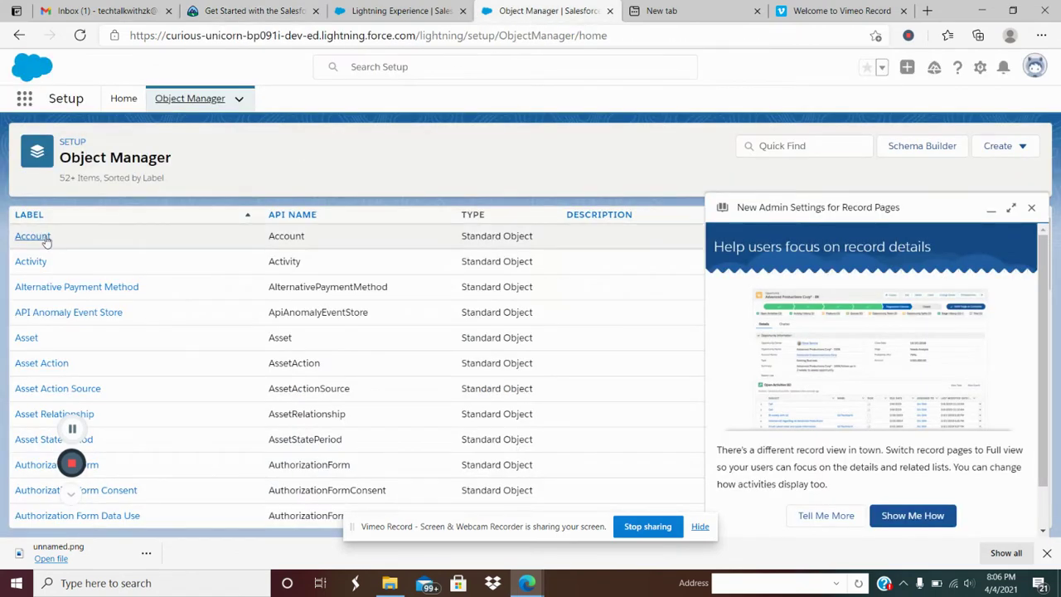
Dismiss the New Admin Settings for Record Pages prompt, search the objects for "contact" and open the Contact object.
{"action": "left_click", "coordinate": [1032, 208]}
{"action": "left_click", "coordinate": [788, 146]}
{"action": "type", "text": "c"}
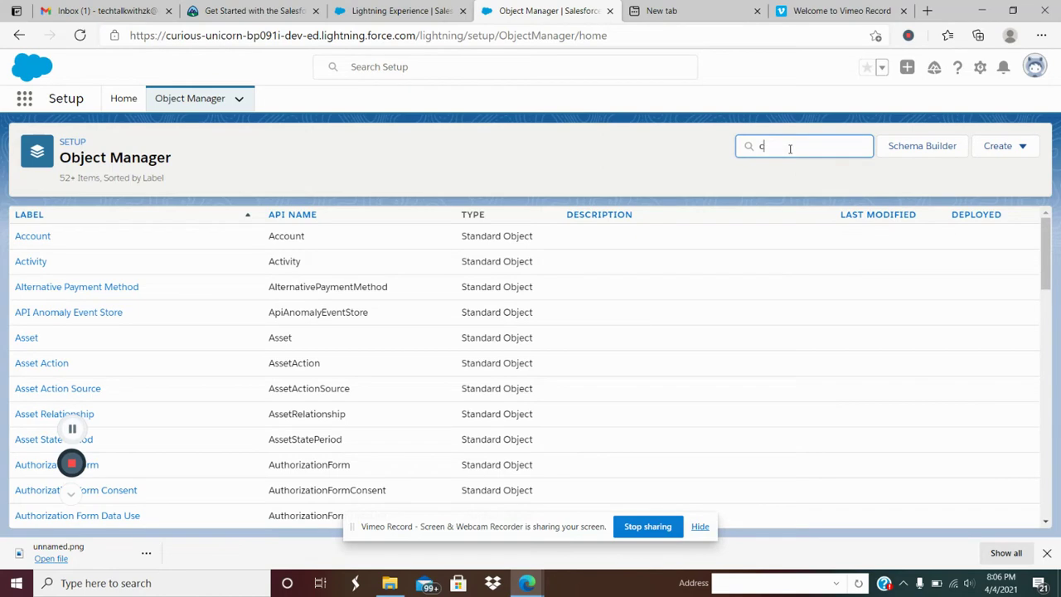
{"action": "type", "text": "ontact"}
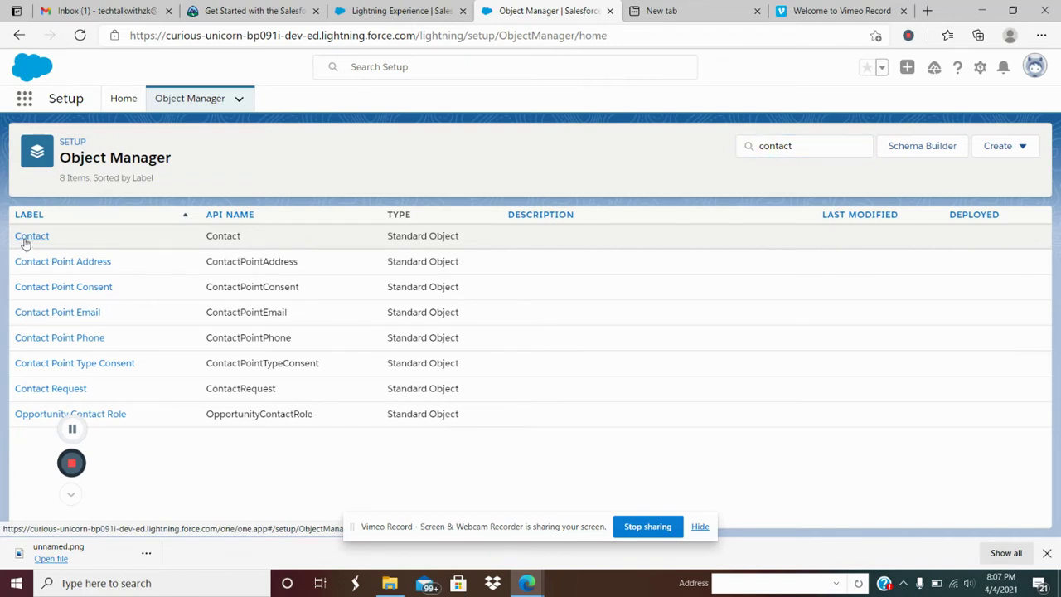
{"action": "left_click", "coordinate": [26, 240]}
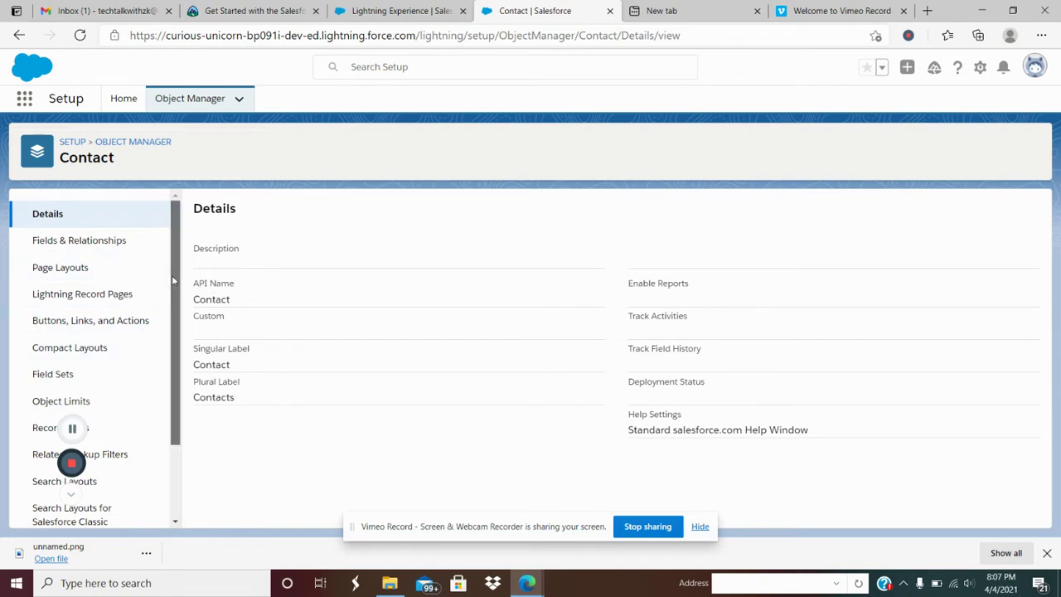
Look through the list of setup sections available for the Contact object.
{"action": "scroll", "coordinate": [171, 277], "scroll_direction": "down", "scroll_amount": 1}
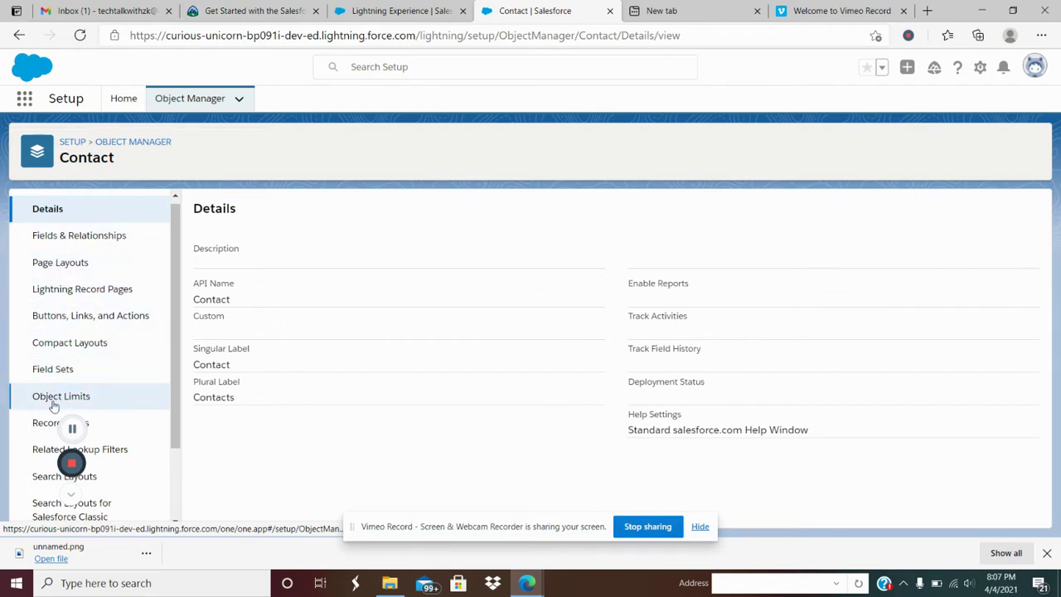
{"action": "left_click_drag", "start_coordinate": [173, 311], "coordinate": [172, 399]}
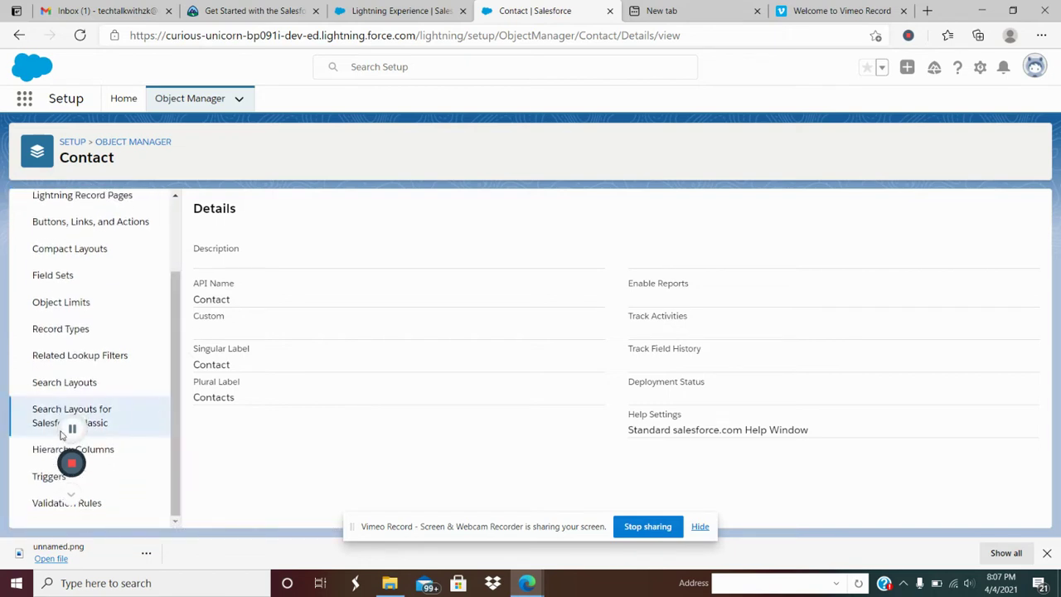
{"action": "left_click_drag", "start_coordinate": [171, 436], "coordinate": [167, 355]}
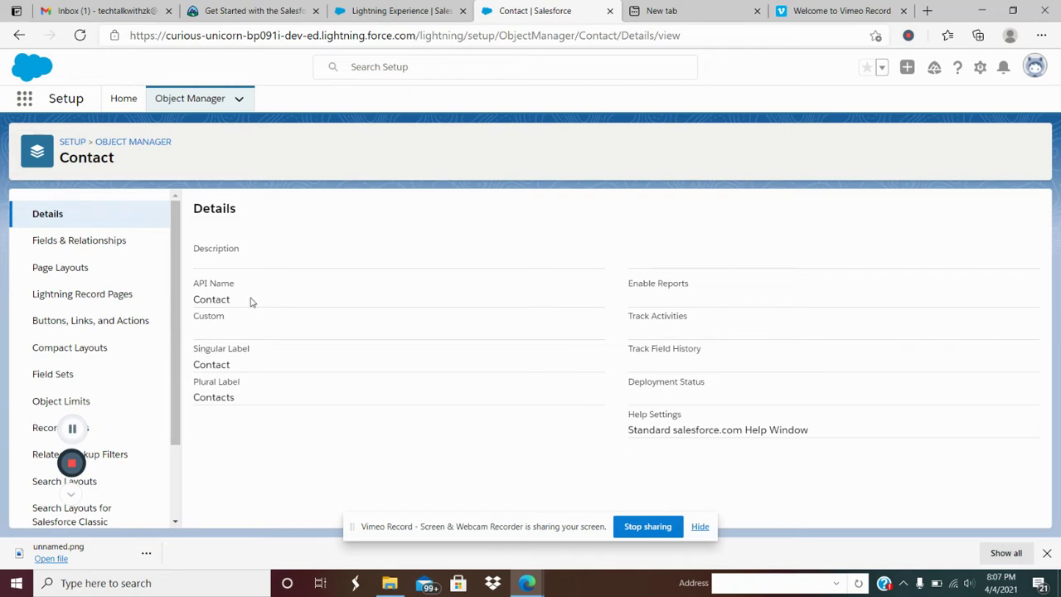
Show the Contact object's Fields & Relationships and check the Trailhead instructions for the required data type.
{"action": "left_click", "coordinate": [261, 10]}
{"action": "left_click", "coordinate": [539, 11]}
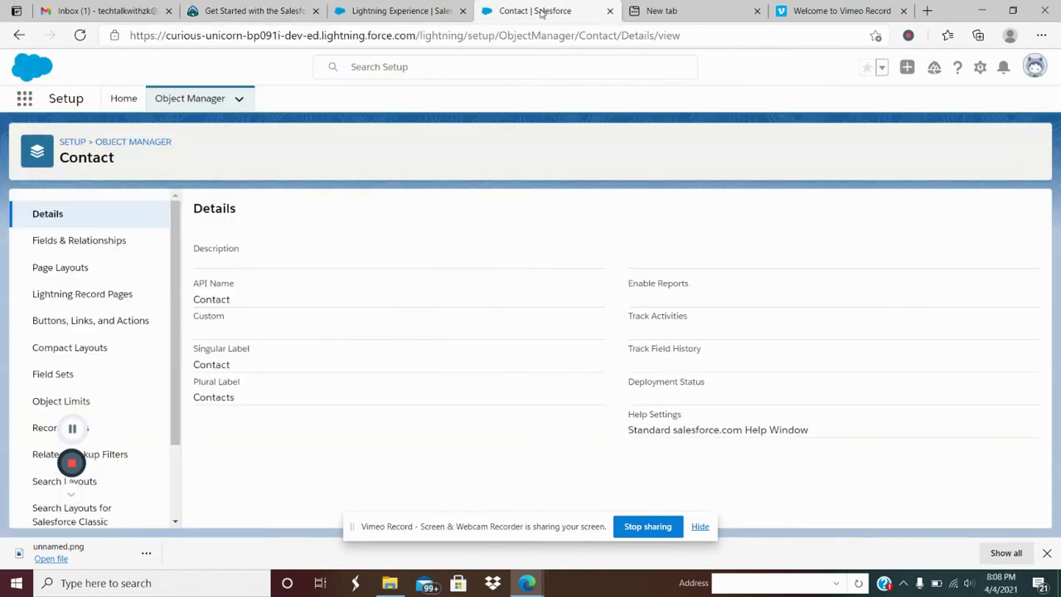
{"action": "left_click", "coordinate": [68, 249]}
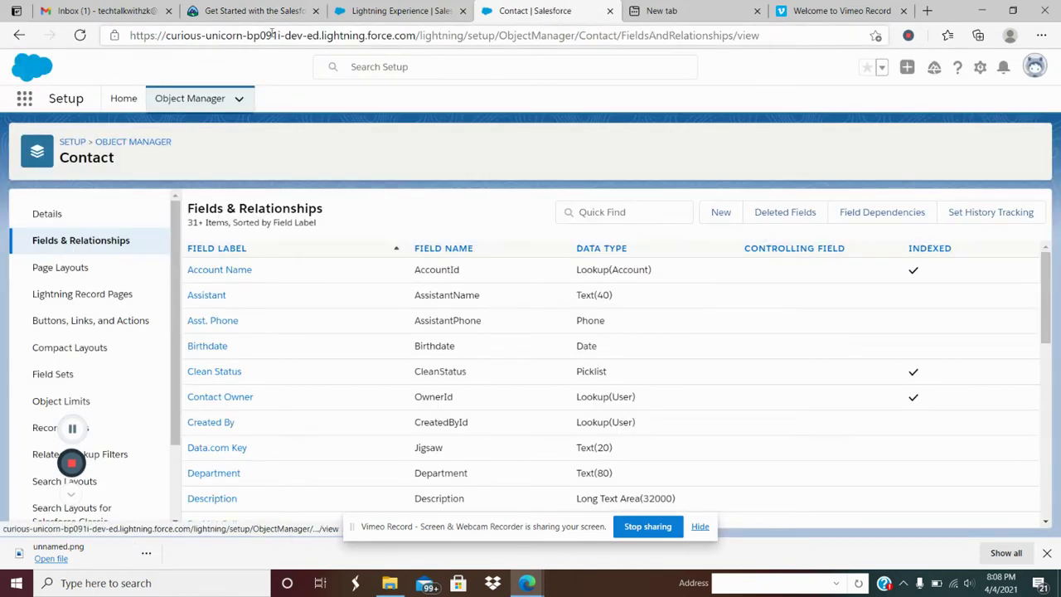
{"action": "left_click", "coordinate": [253, 11]}
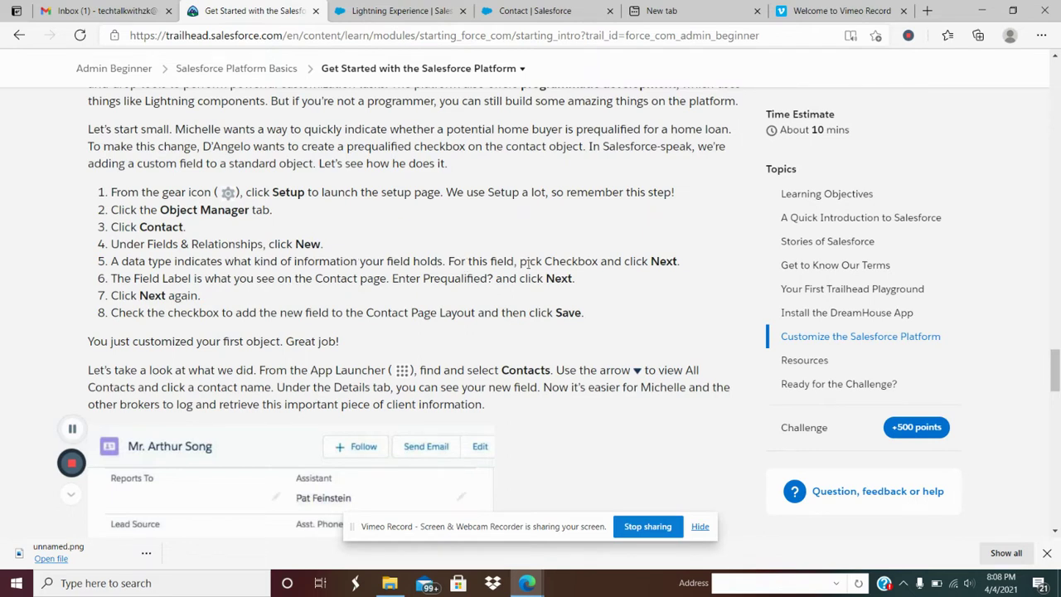
{"action": "left_click_drag", "start_coordinate": [595, 261], "coordinate": [552, 264]}
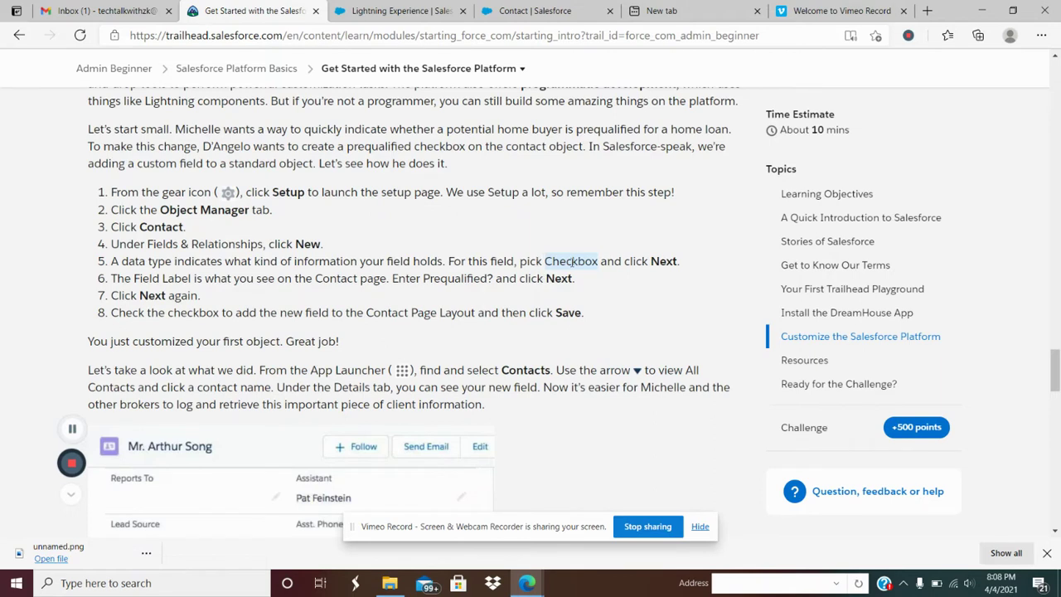
{"action": "left_click", "coordinate": [534, 11]}
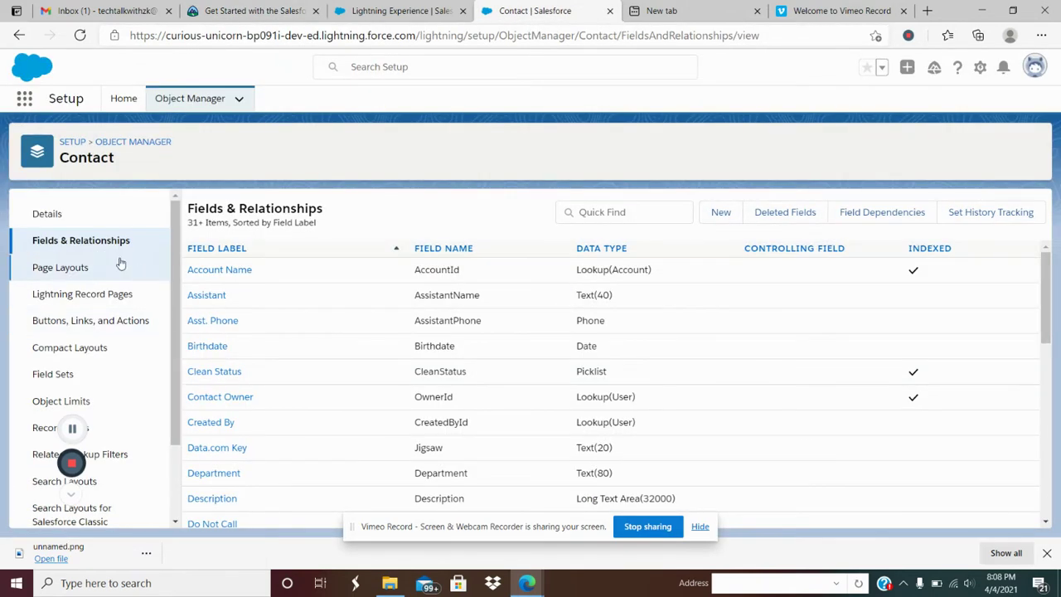
Start a new custom field on Contact with the Checkbox data type and proceed to its details.
{"action": "left_click", "coordinate": [720, 213]}
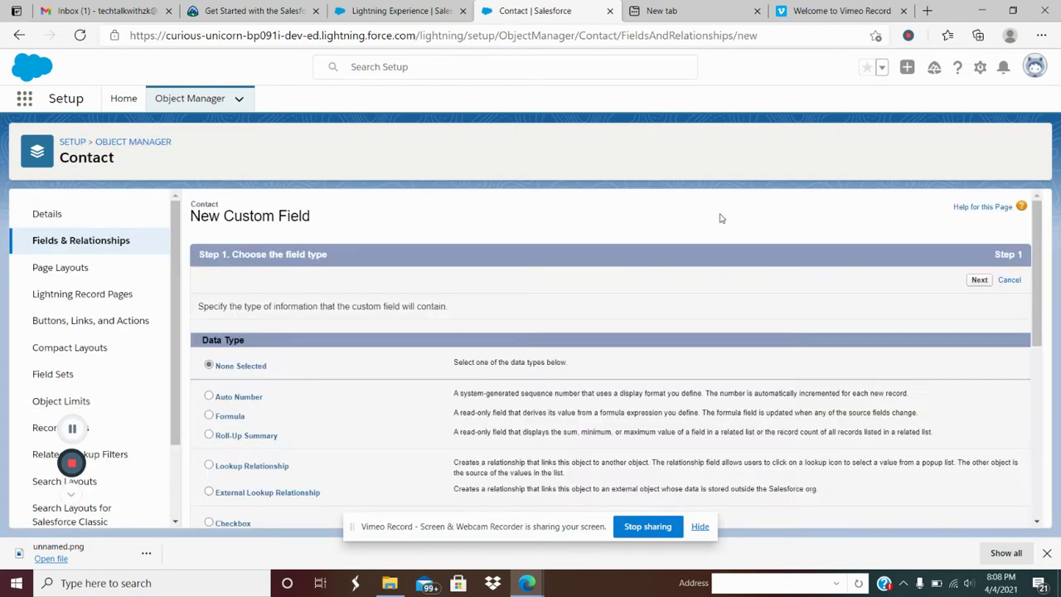
{"action": "scroll", "coordinate": [526, 410], "scroll_direction": "down", "scroll_amount": 2}
{"action": "scroll", "coordinate": [526, 409], "scroll_direction": "down", "scroll_amount": 2}
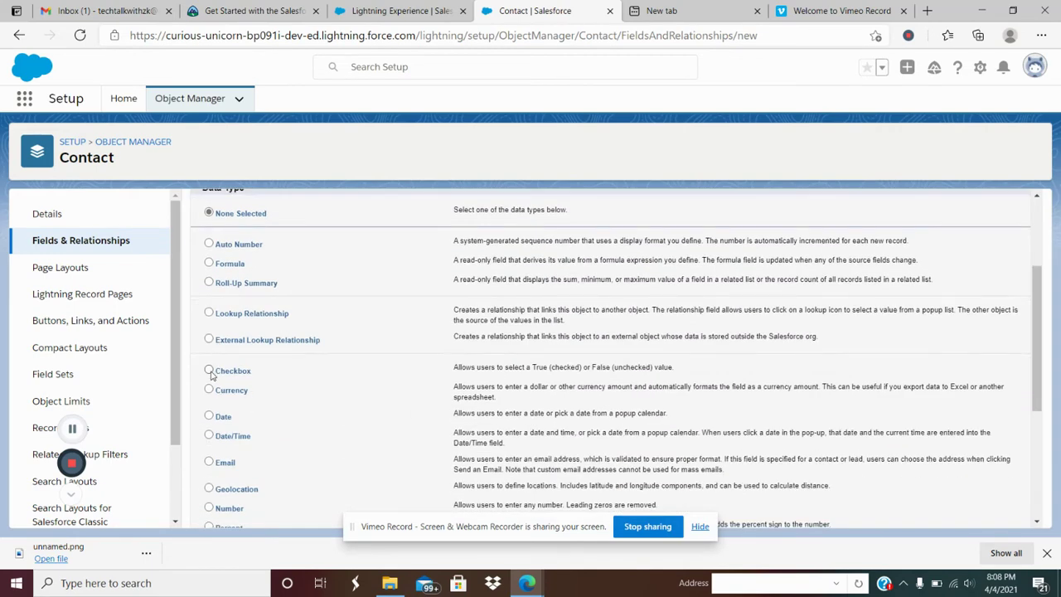
{"action": "left_click", "coordinate": [209, 372]}
{"action": "scroll", "coordinate": [820, 406], "scroll_direction": "down", "scroll_amount": 5}
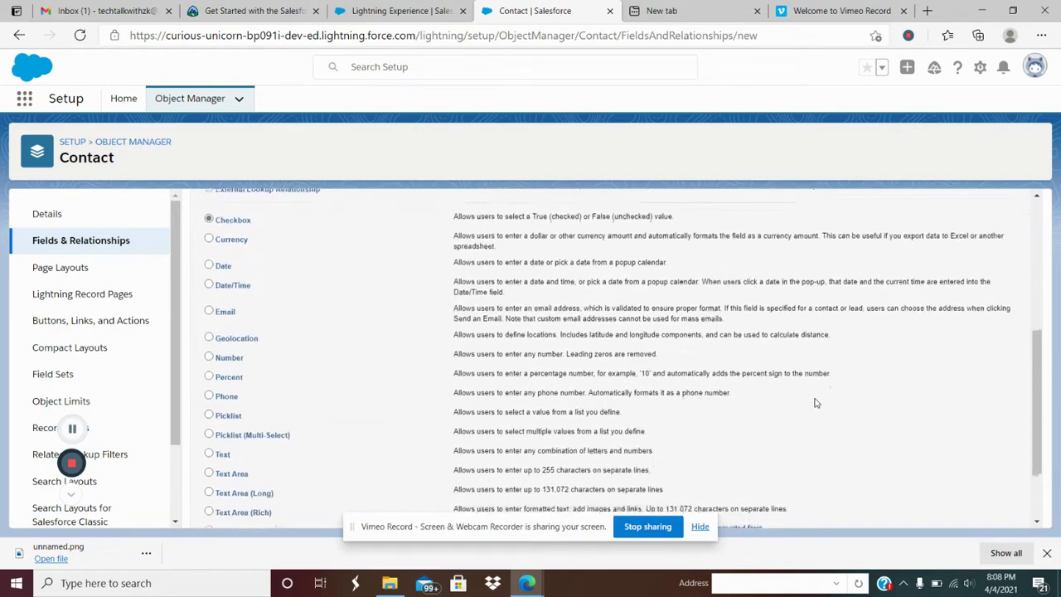
{"action": "left_click", "coordinate": [979, 509]}
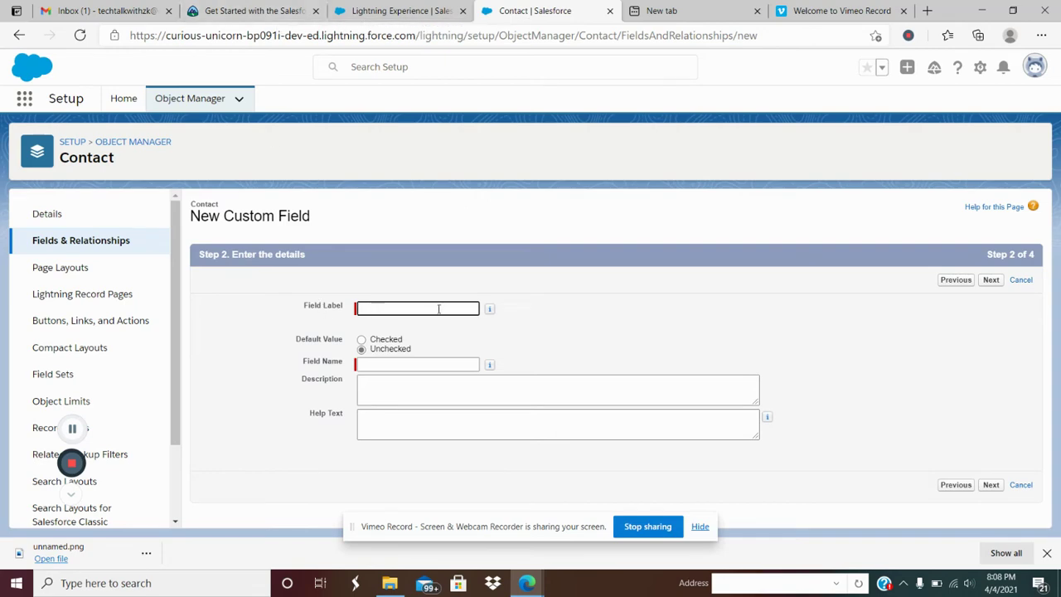
Copy the field label text "Prequalified?" from the Trailhead custom field instructions.
{"action": "left_click", "coordinate": [242, 17]}
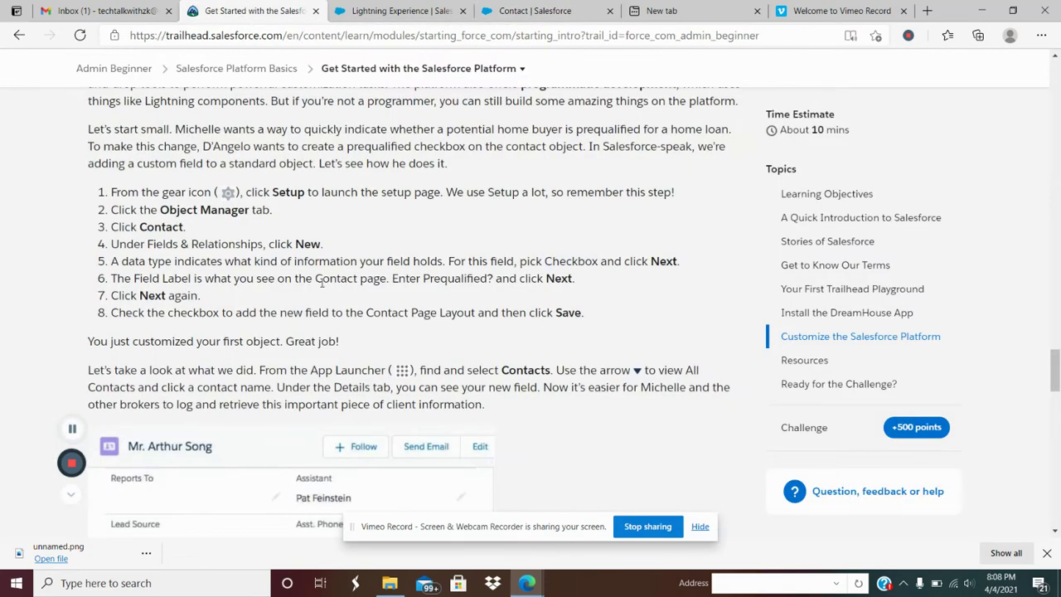
{"action": "scroll", "coordinate": [322, 282], "scroll_direction": "down", "scroll_amount": 1}
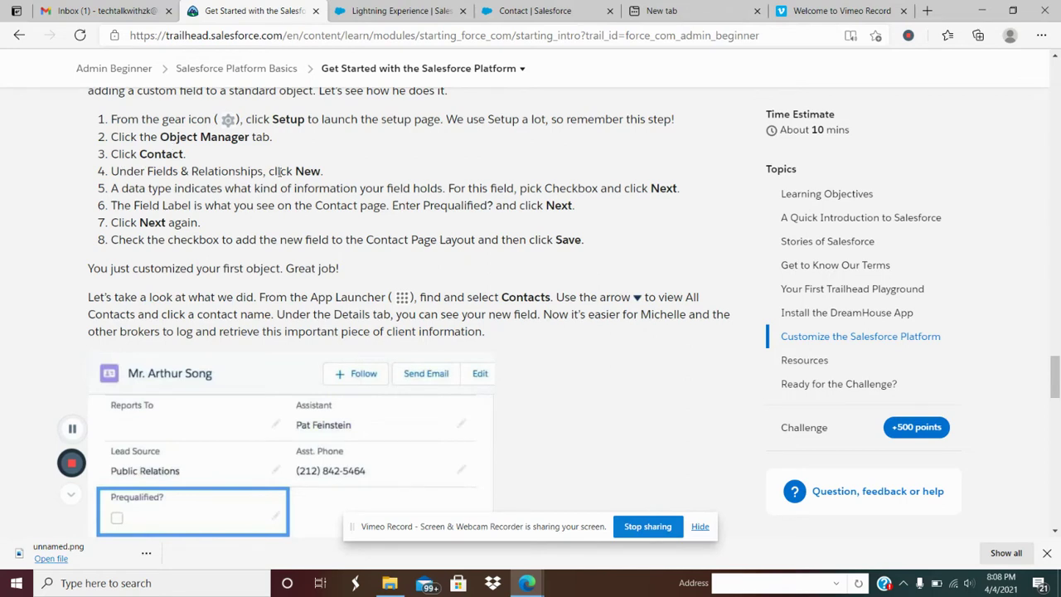
{"action": "left_click_drag", "start_coordinate": [583, 188], "coordinate": [547, 188]}
{"action": "left_click_drag", "start_coordinate": [136, 205], "coordinate": [355, 204]}
{"action": "left_click", "coordinate": [373, 205]}
{"action": "left_click_drag", "start_coordinate": [425, 206], "coordinate": [489, 206]}
{"action": "right_click", "coordinate": [473, 206]}
{"action": "left_click", "coordinate": [502, 219]}
Set the new Contact field's label to "Prequalified?" and let its field name fill in.
{"action": "left_click", "coordinate": [548, 11]}
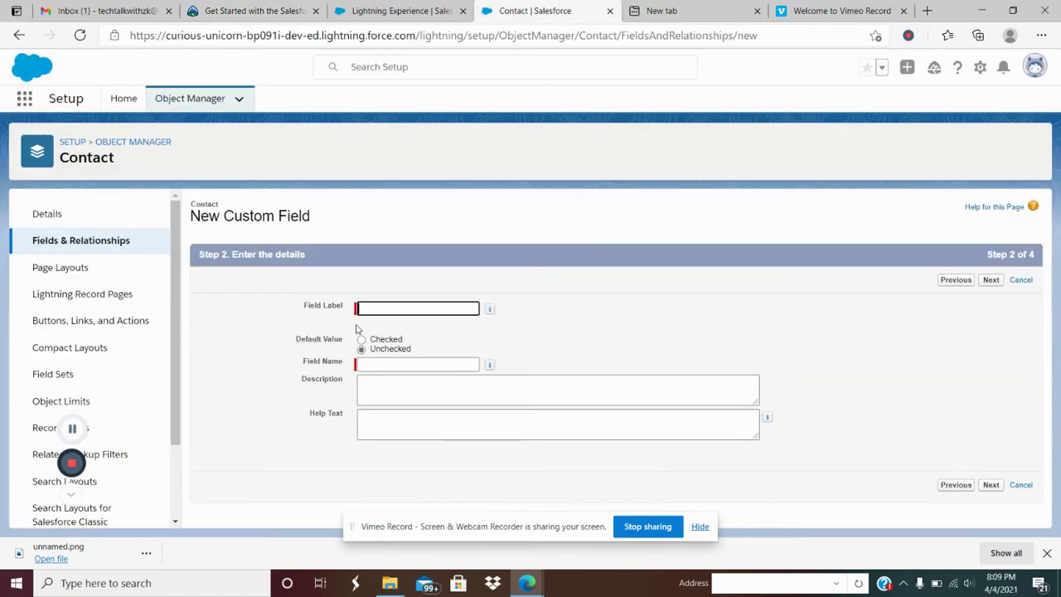
{"action": "left_click", "coordinate": [374, 306]}
{"action": "key", "text": "ctrl+v"}
{"action": "left_click", "coordinate": [502, 296]}
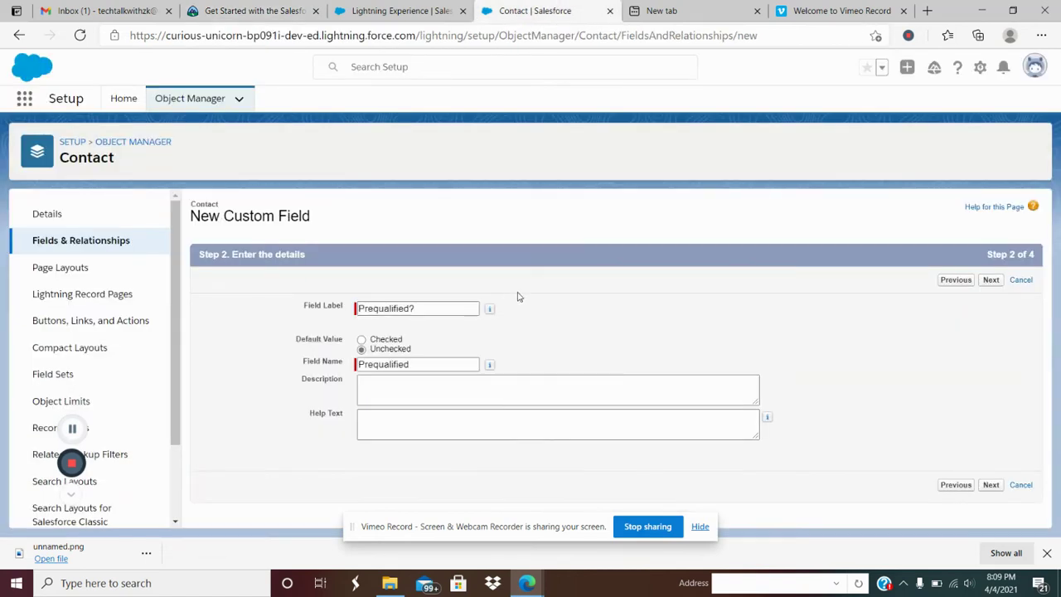
Check the Trailhead instructions and proceed from the Prequalified? field's details to its field-level security.
{"action": "left_click", "coordinate": [259, 11]}
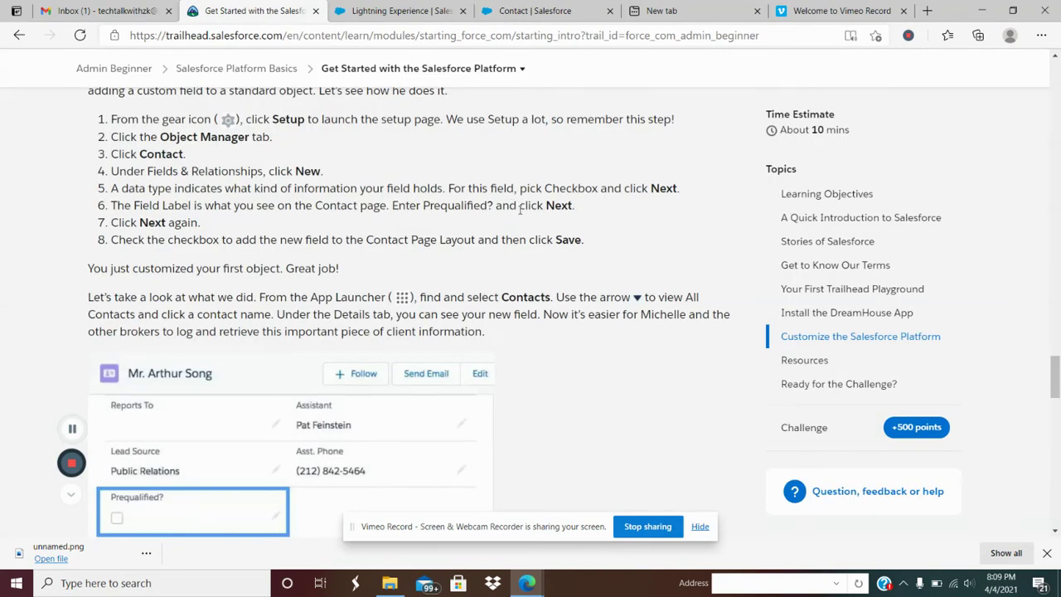
{"action": "left_click", "coordinate": [535, 11]}
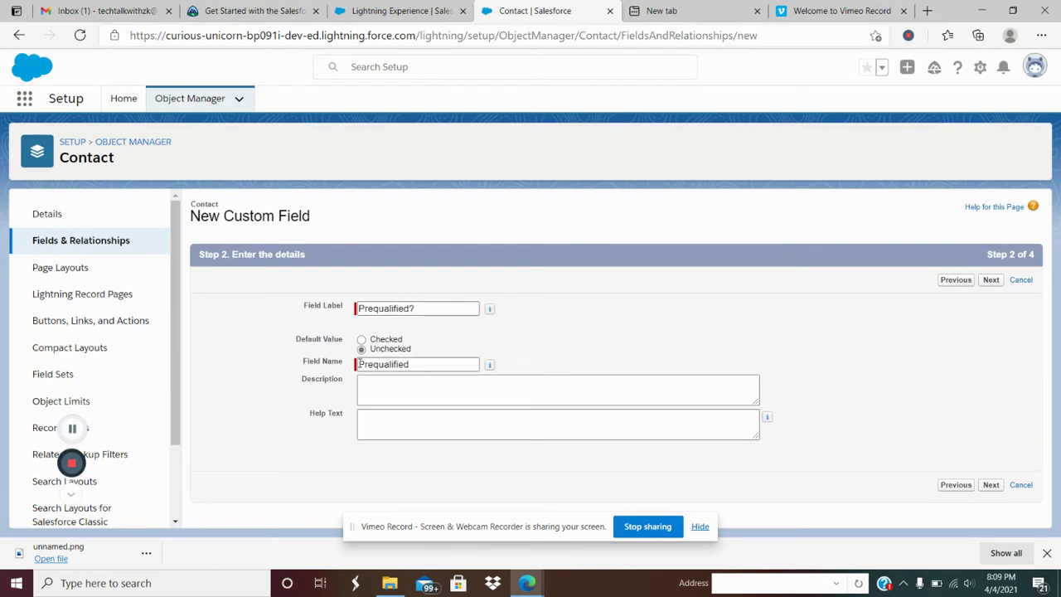
{"action": "left_click", "coordinate": [988, 281]}
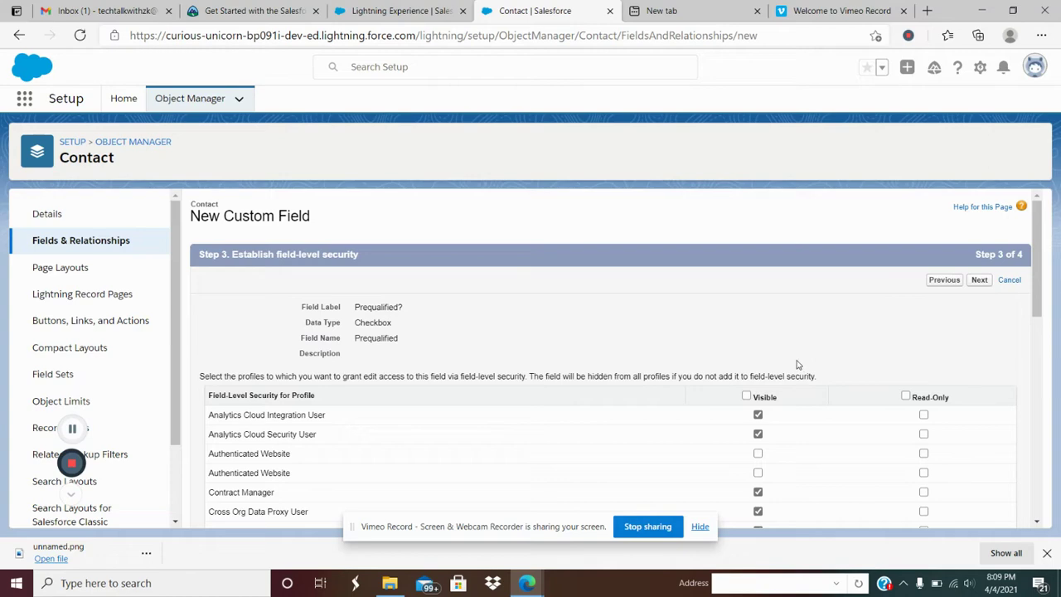
Make the Prequalified? field visible to every profile and proceed to the page layout selection.
{"action": "scroll", "coordinate": [798, 365], "scroll_direction": "down", "scroll_amount": 7}
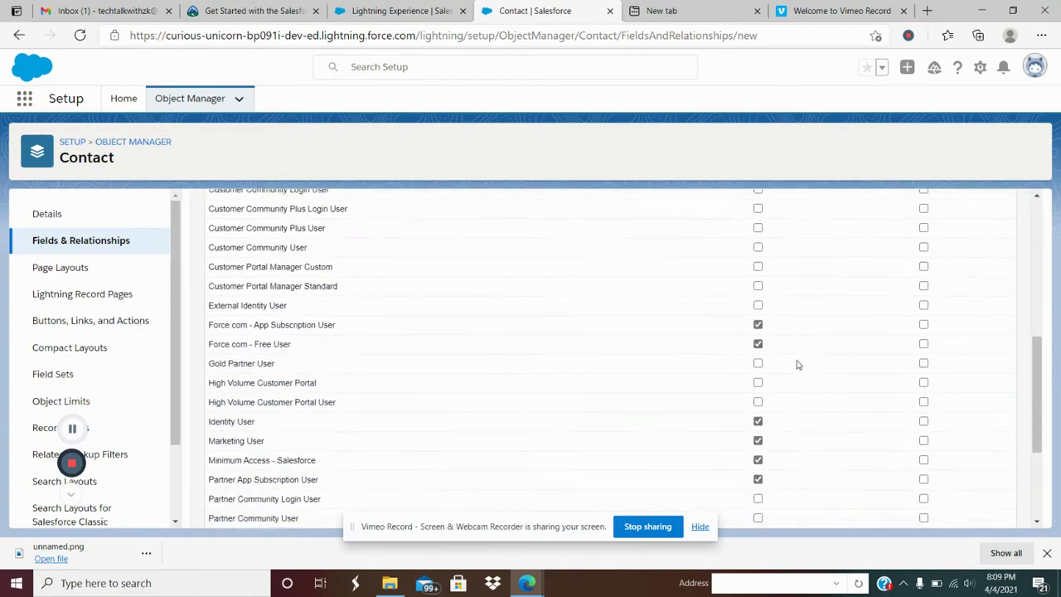
{"action": "scroll", "coordinate": [798, 365], "scroll_direction": "up", "scroll_amount": 10}
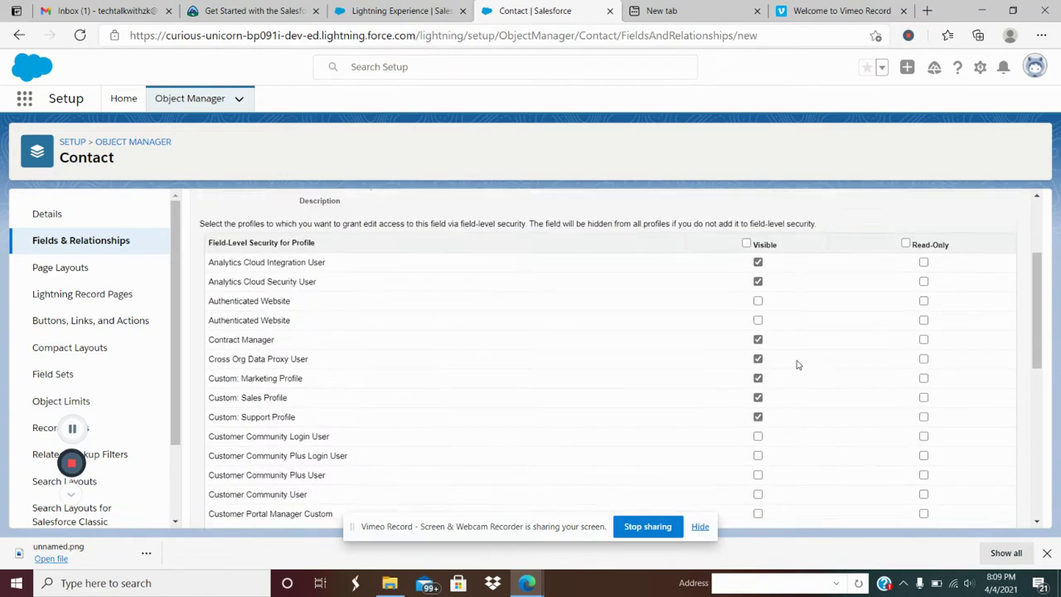
{"action": "left_click", "coordinate": [746, 295]}
{"action": "scroll", "coordinate": [874, 341], "scroll_direction": "down", "scroll_amount": 7}
{"action": "scroll", "coordinate": [874, 343], "scroll_direction": "down", "scroll_amount": 1}
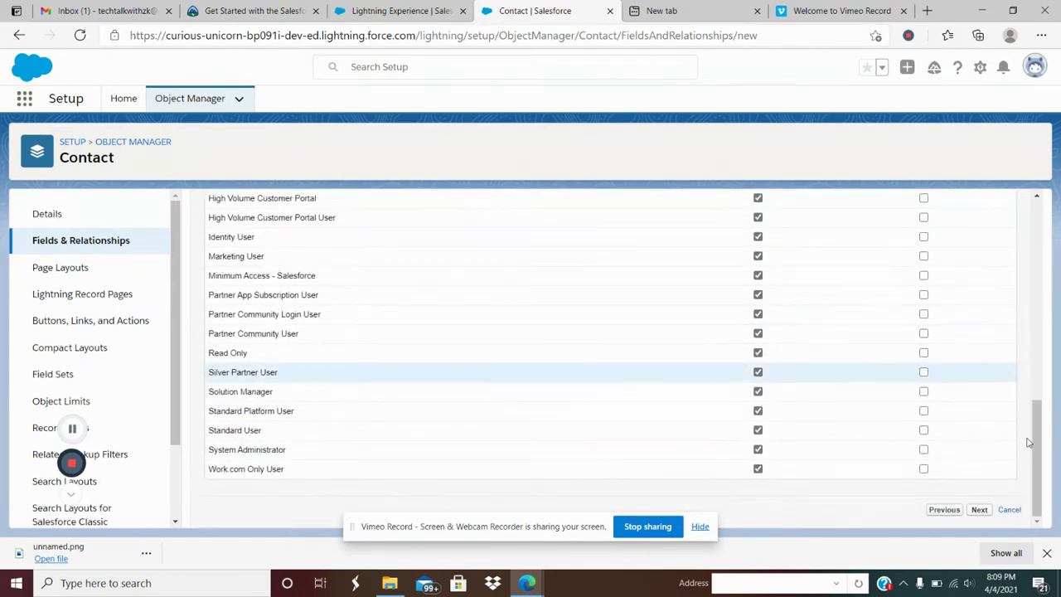
{"action": "left_click", "coordinate": [979, 510]}
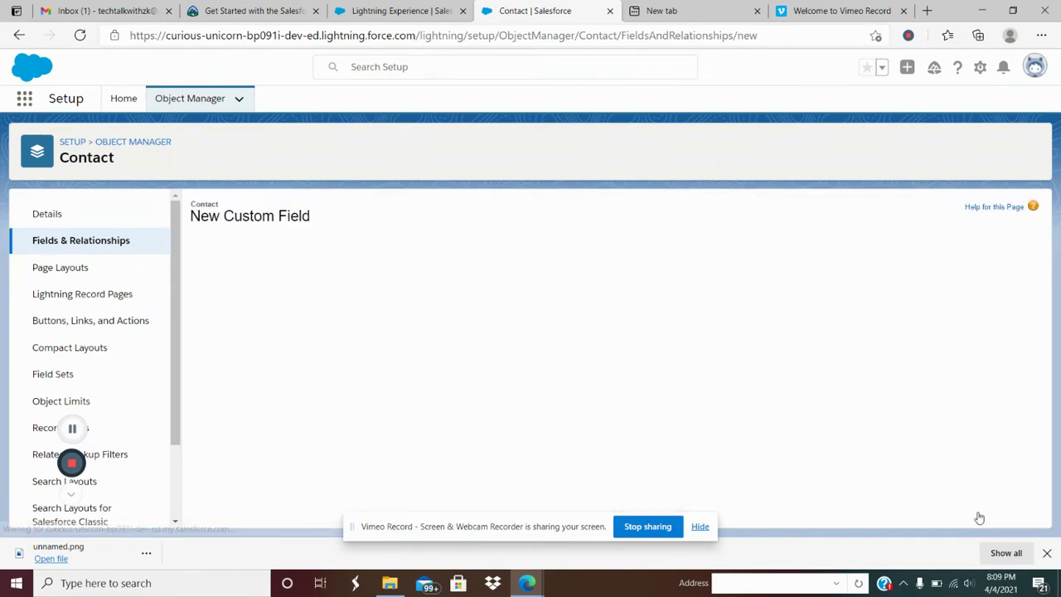
Save the Prequalified? field on all Contact page layouts and locate it in the Contact object's field list.
{"action": "left_click", "coordinate": [249, 11]}
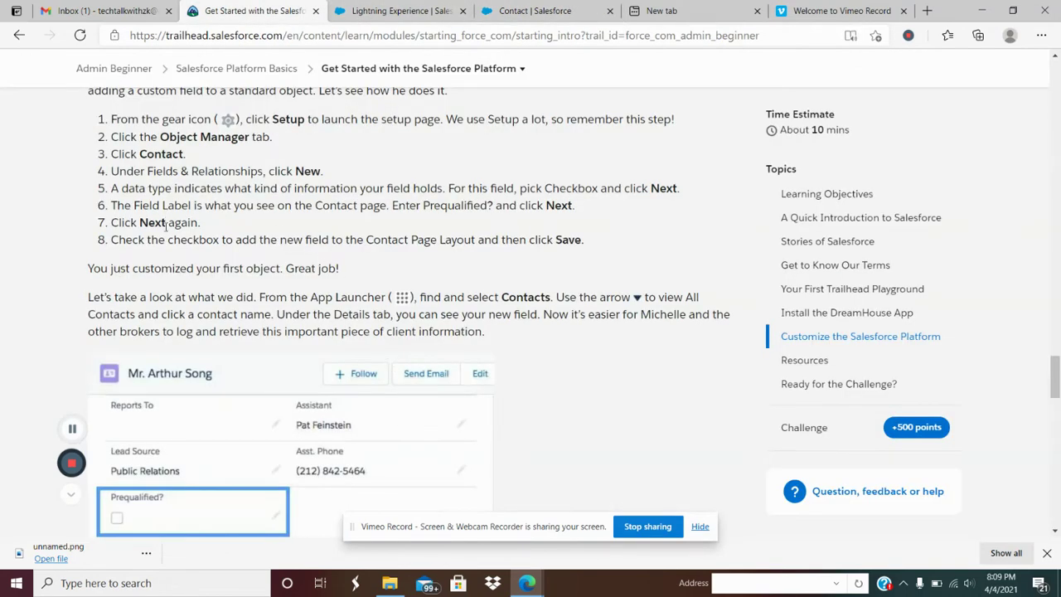
{"action": "left_click", "coordinate": [538, 11]}
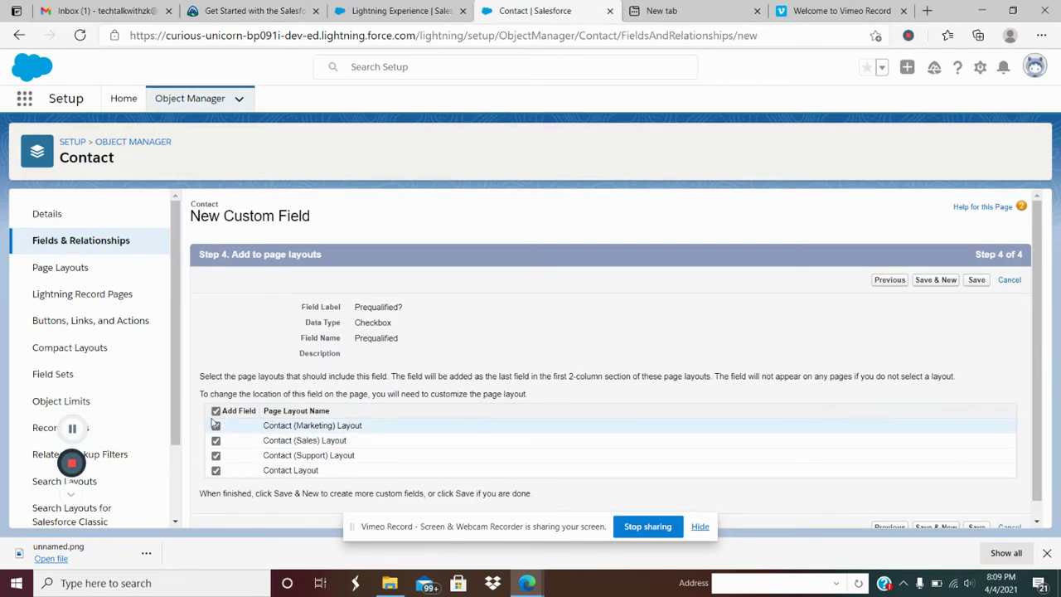
{"action": "left_click", "coordinate": [976, 281]}
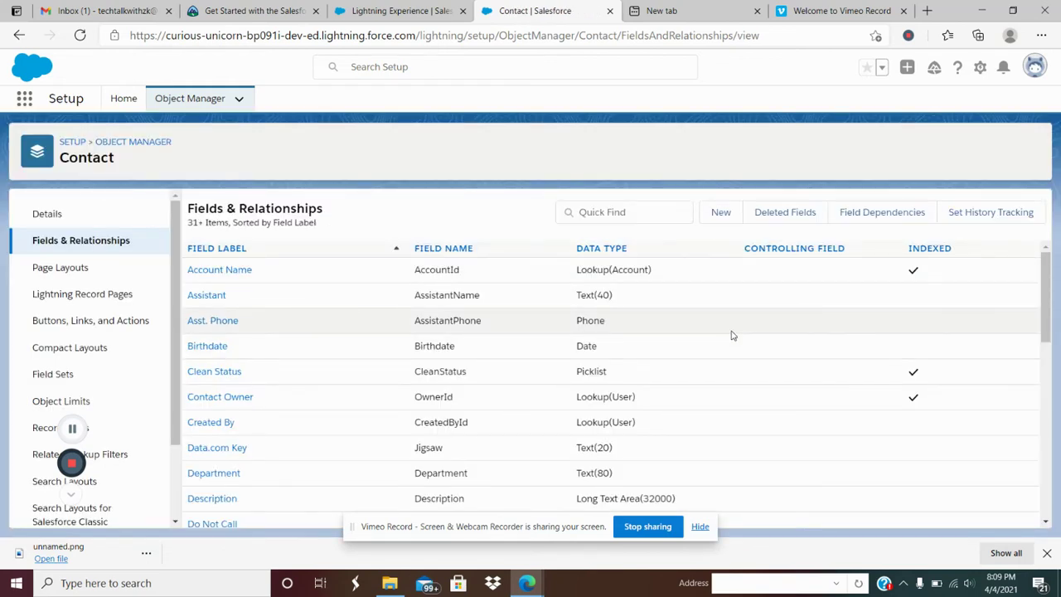
{"action": "scroll", "coordinate": [732, 335], "scroll_direction": "down", "scroll_amount": 3}
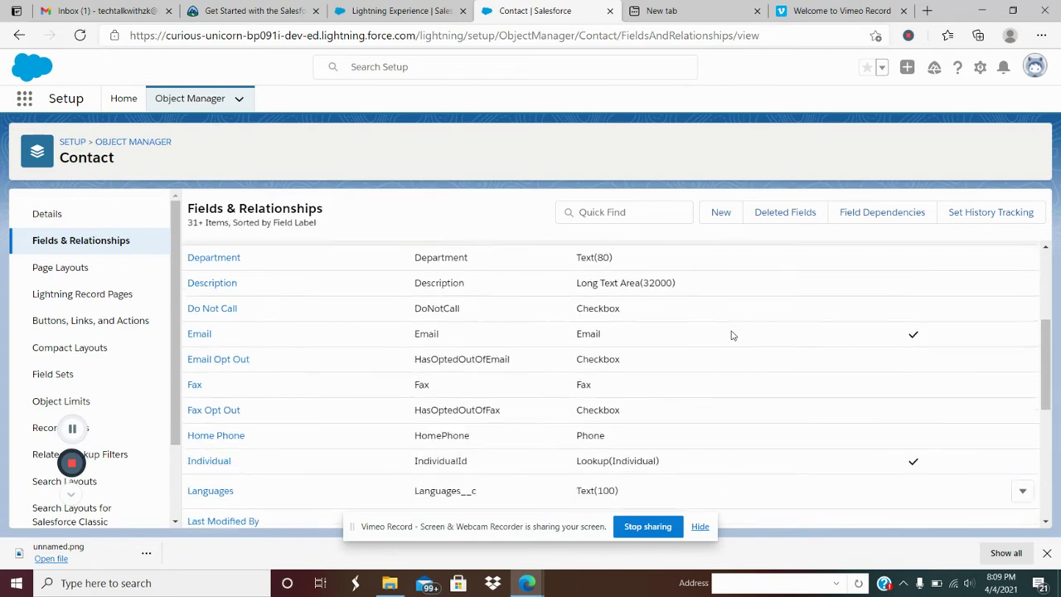
{"action": "scroll", "coordinate": [732, 335], "scroll_direction": "down", "scroll_amount": 5}
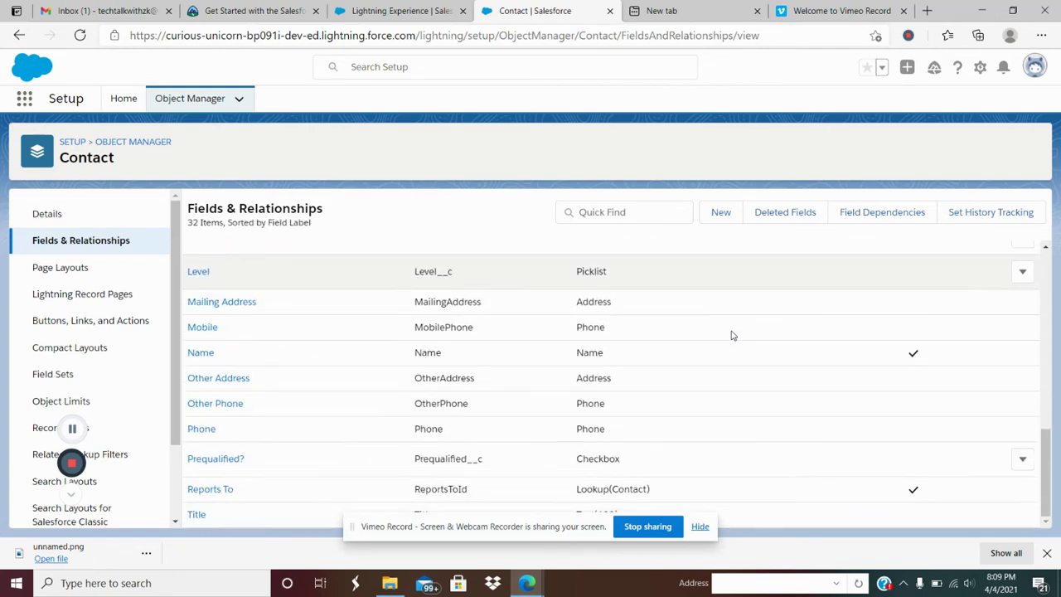
{"action": "scroll", "coordinate": [732, 335], "scroll_direction": "up", "scroll_amount": 1}
{"action": "scroll", "coordinate": [732, 334], "scroll_direction": "down", "scroll_amount": 1}
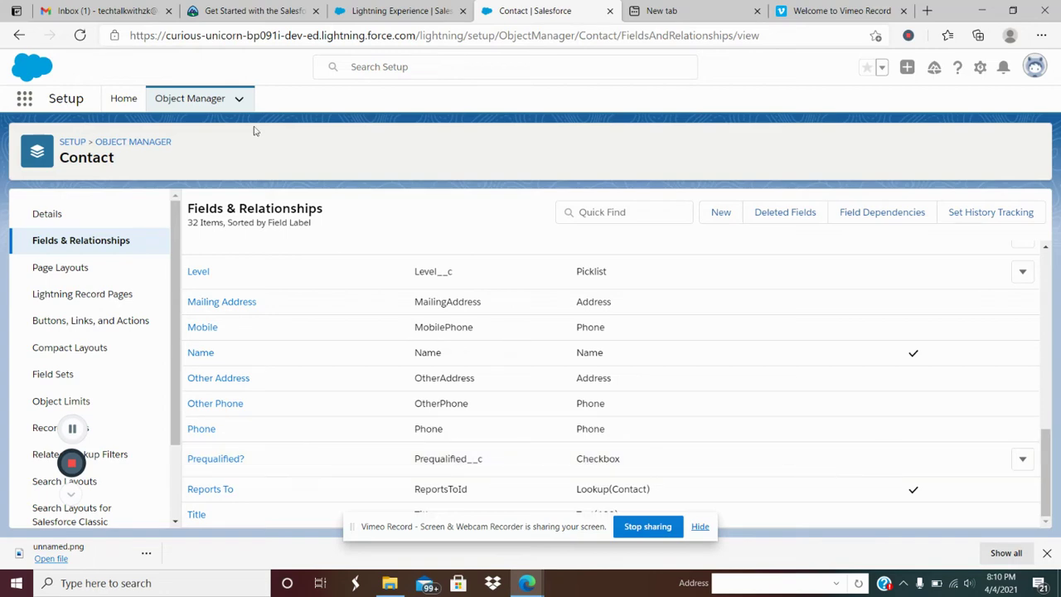
Read Trailhead's instructions for viewing the new custom field on a contact record.
{"action": "left_click", "coordinate": [231, 18]}
{"action": "scroll", "coordinate": [484, 356], "scroll_direction": "down", "scroll_amount": 2}
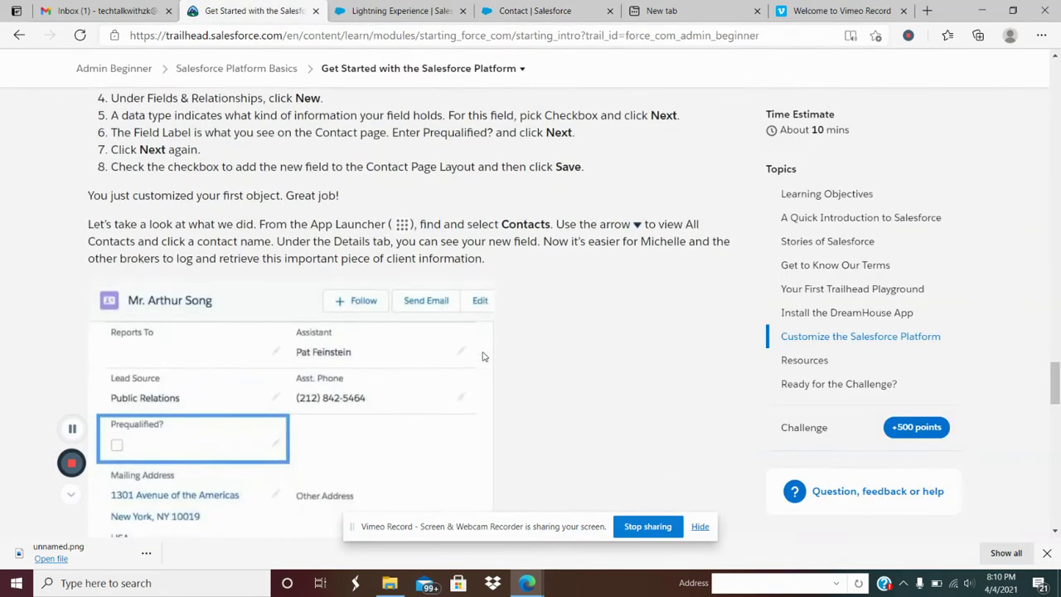
{"action": "scroll", "coordinate": [485, 357], "scroll_direction": "down", "scroll_amount": 1}
{"action": "scroll", "coordinate": [484, 356], "scroll_direction": "up", "scroll_amount": 2}
{"action": "left_click_drag", "start_coordinate": [339, 196], "coordinate": [73, 193]}
{"action": "scroll", "coordinate": [408, 214], "scroll_direction": "down", "scroll_amount": 1}
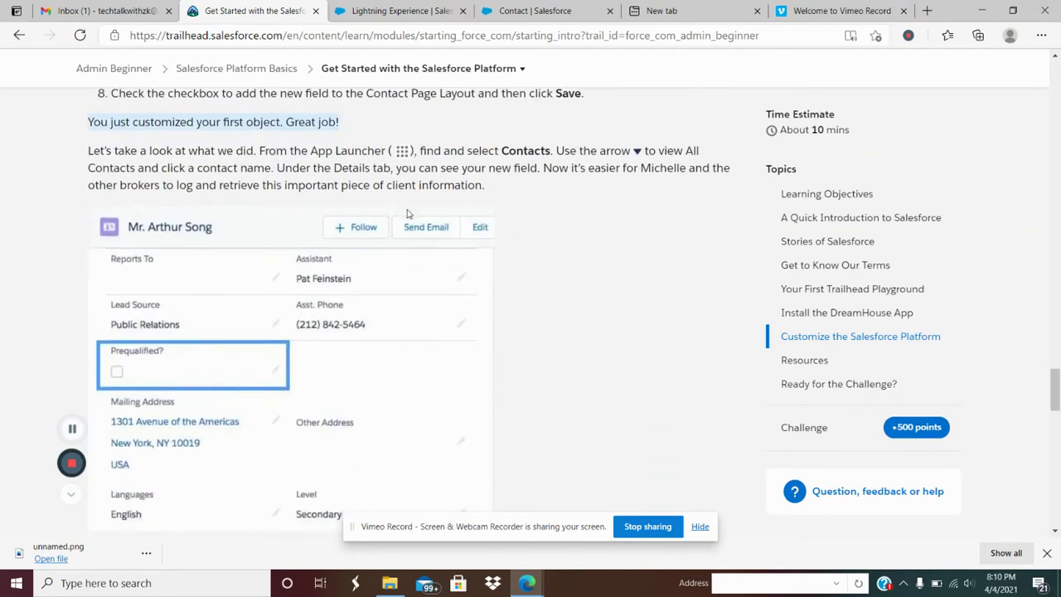
{"action": "left_click_drag", "start_coordinate": [90, 151], "coordinate": [547, 151]}
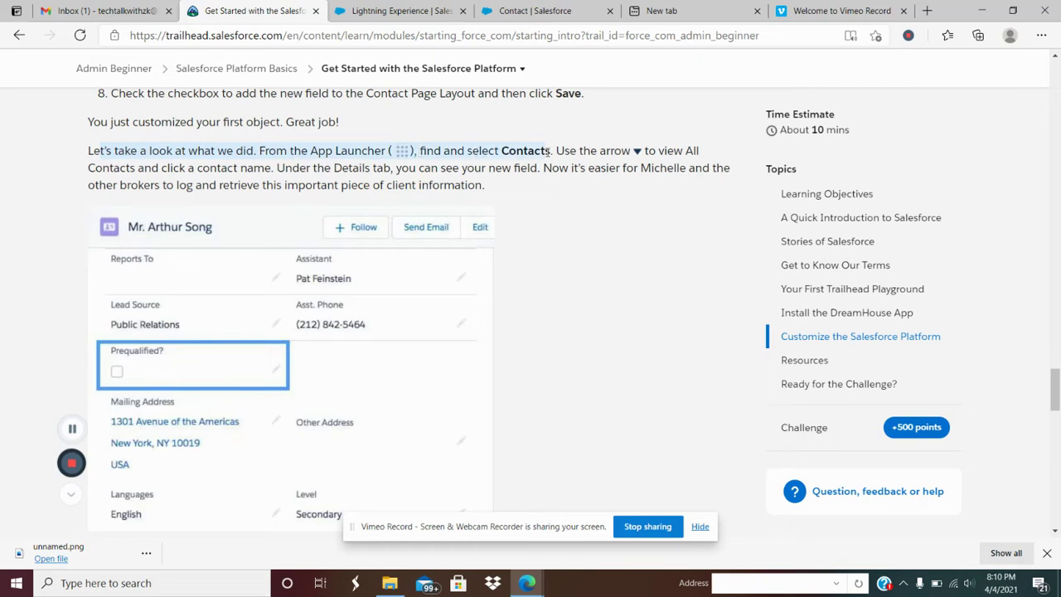
Find Contacts through the App Launcher and open its list in the playground.
{"action": "left_click", "coordinate": [531, 11]}
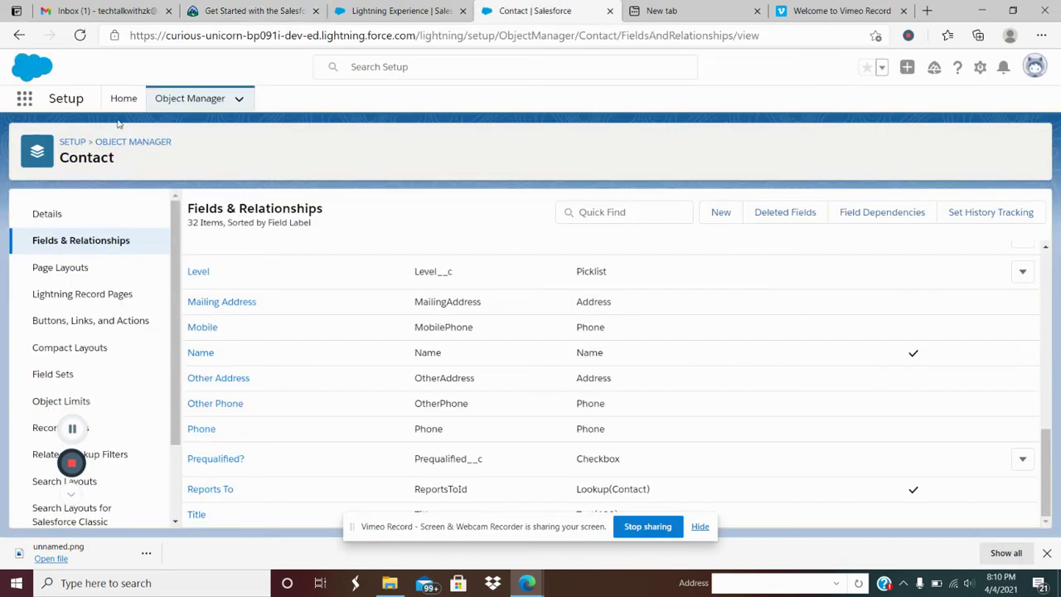
{"action": "left_click", "coordinate": [25, 99]}
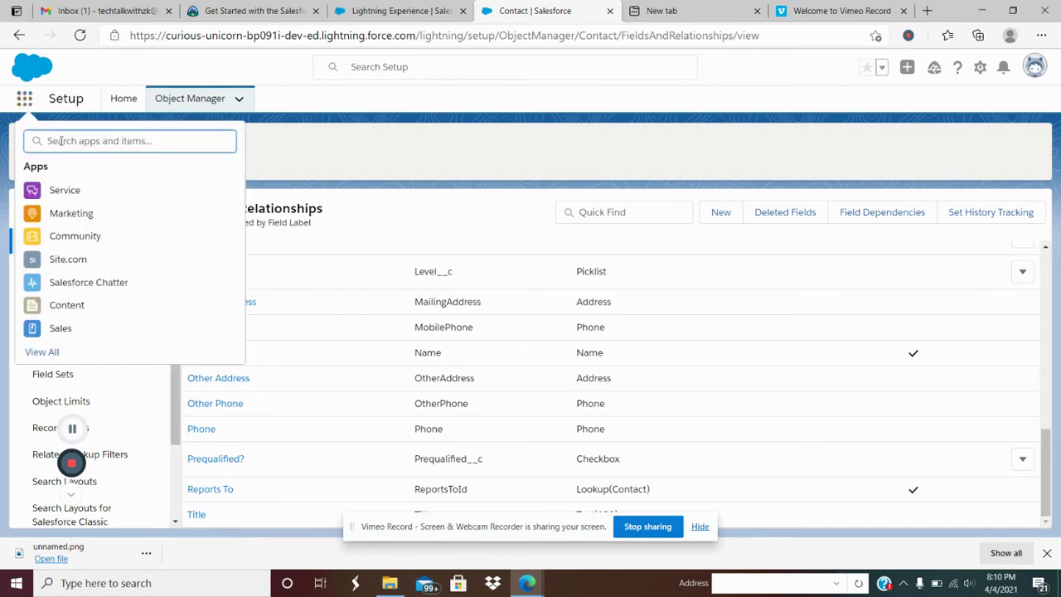
{"action": "type", "text": "contact"}
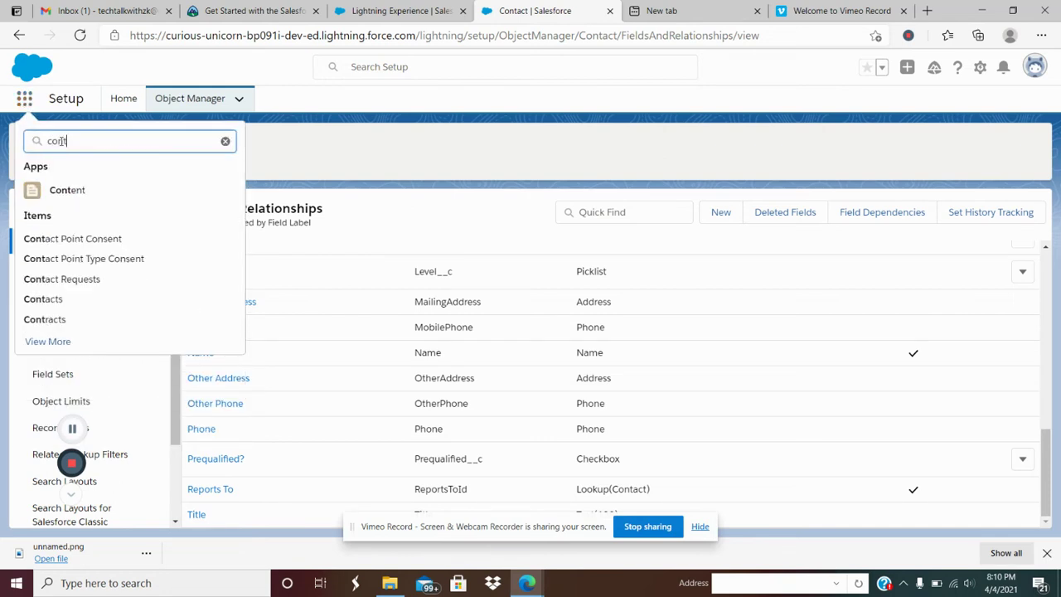
{"action": "type", "text": "s"}
{"action": "key", "text": "Return"}
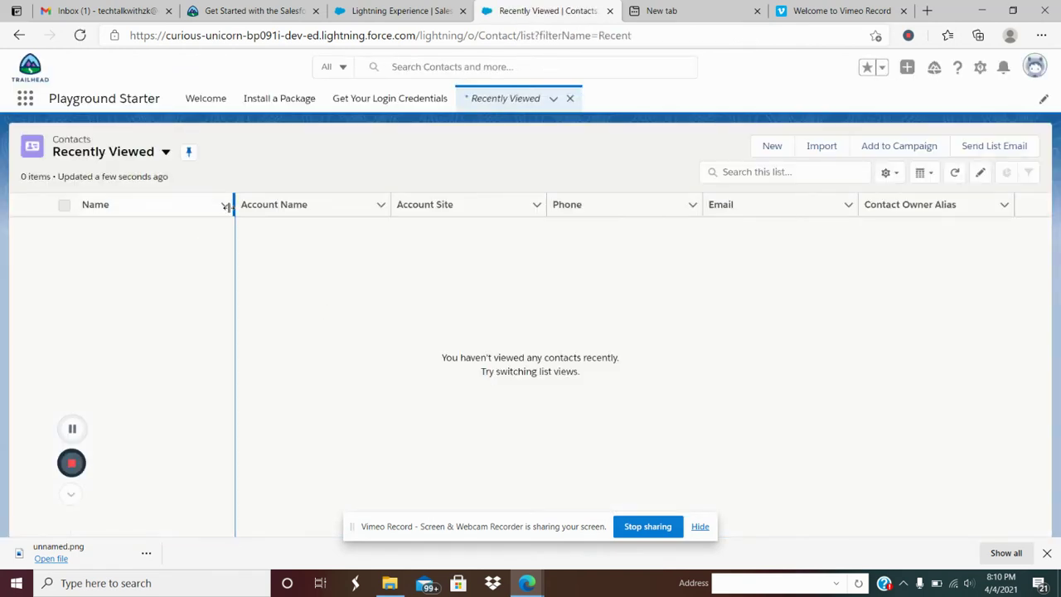
Close the Vimeo Record tab and switch the Contacts list to the All Contacts view.
{"action": "left_click", "coordinate": [249, 11]}
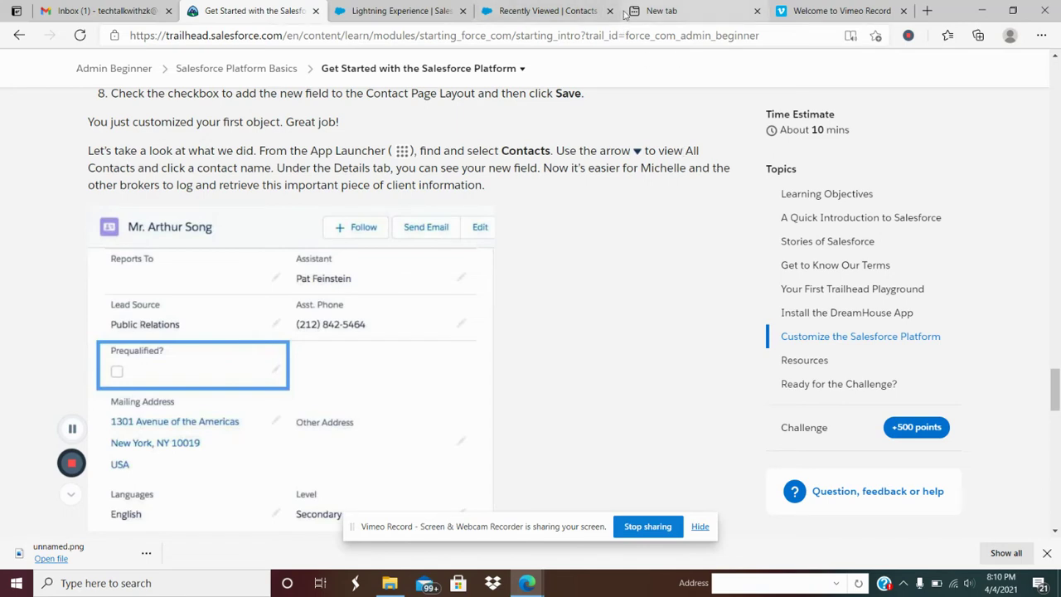
{"action": "left_click", "coordinate": [548, 10]}
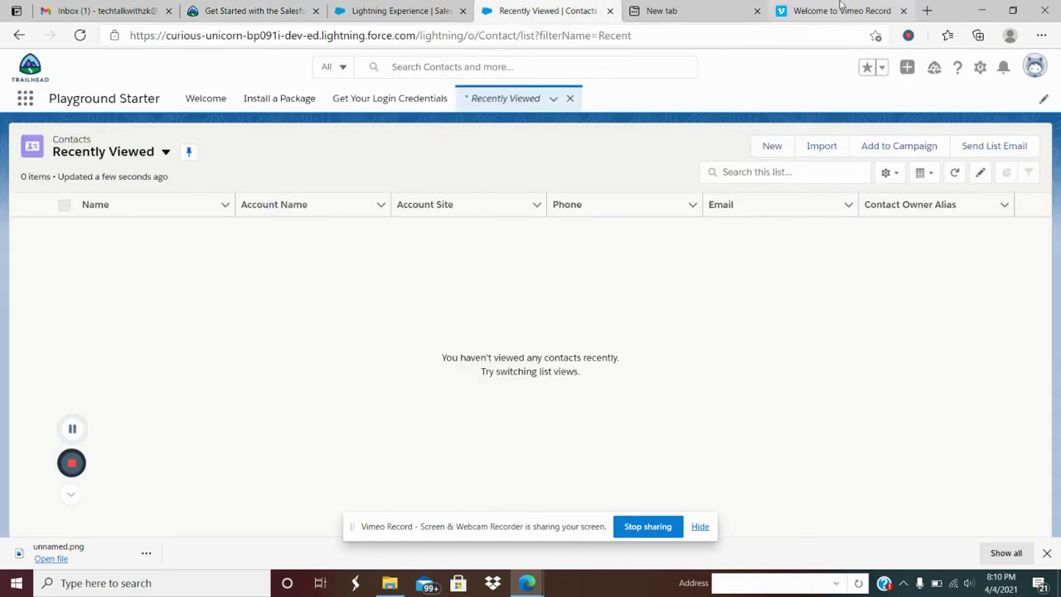
{"action": "left_click", "coordinate": [904, 11]}
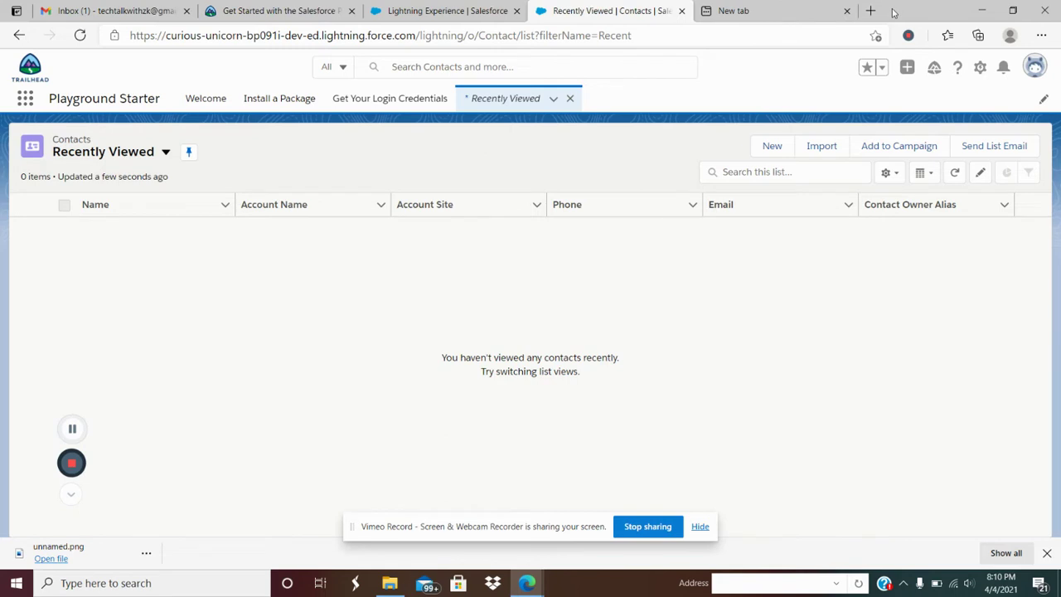
{"action": "left_click", "coordinate": [165, 152]}
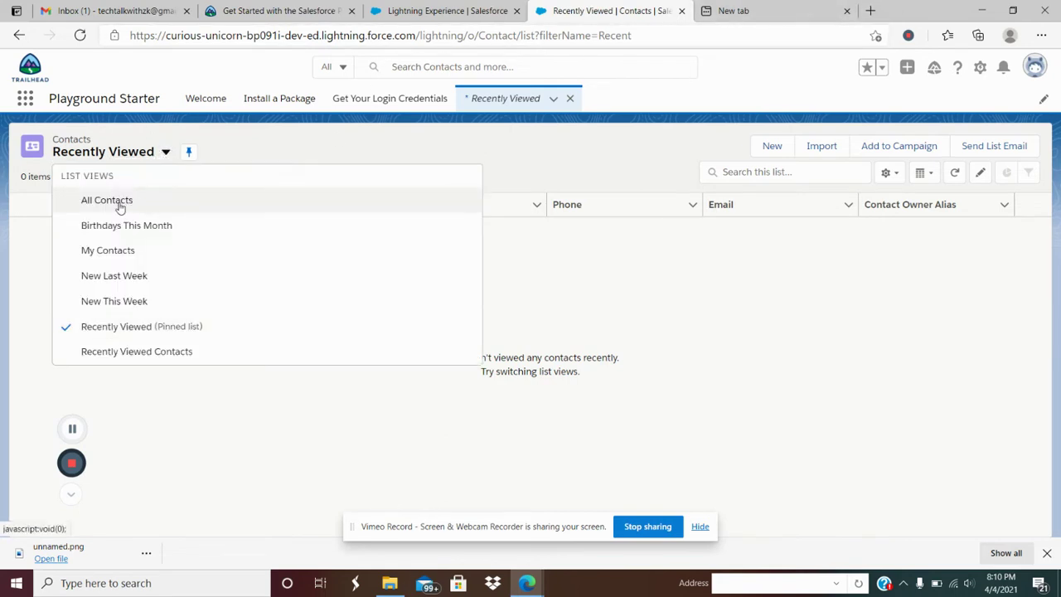
{"action": "left_click", "coordinate": [119, 205]}
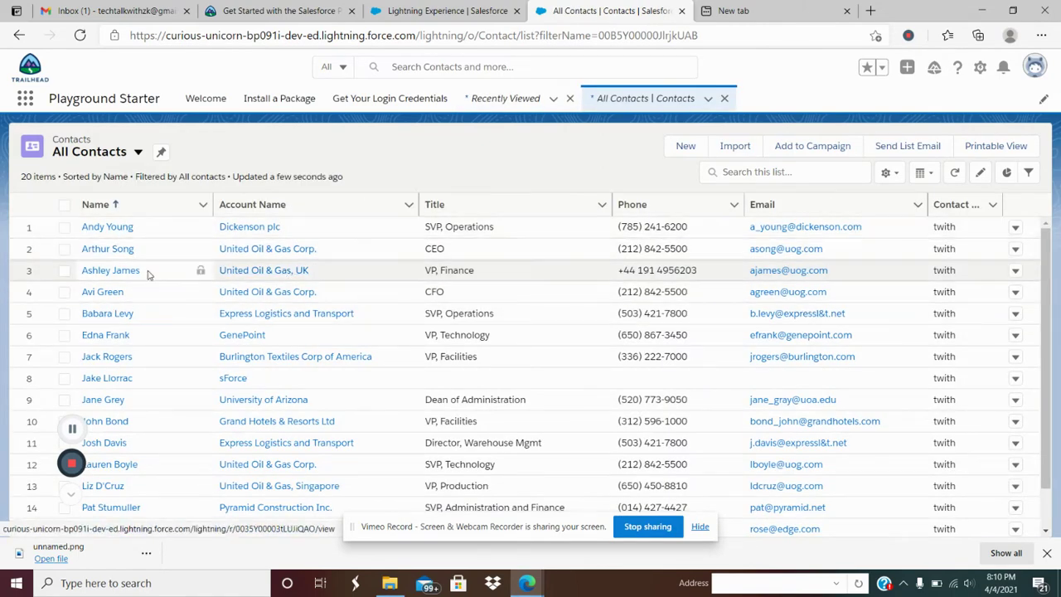
Look through the All Contacts list and review Trailhead's directions and example contact for finding the new field.
{"action": "scroll", "coordinate": [146, 273], "scroll_direction": "down", "scroll_amount": 3}
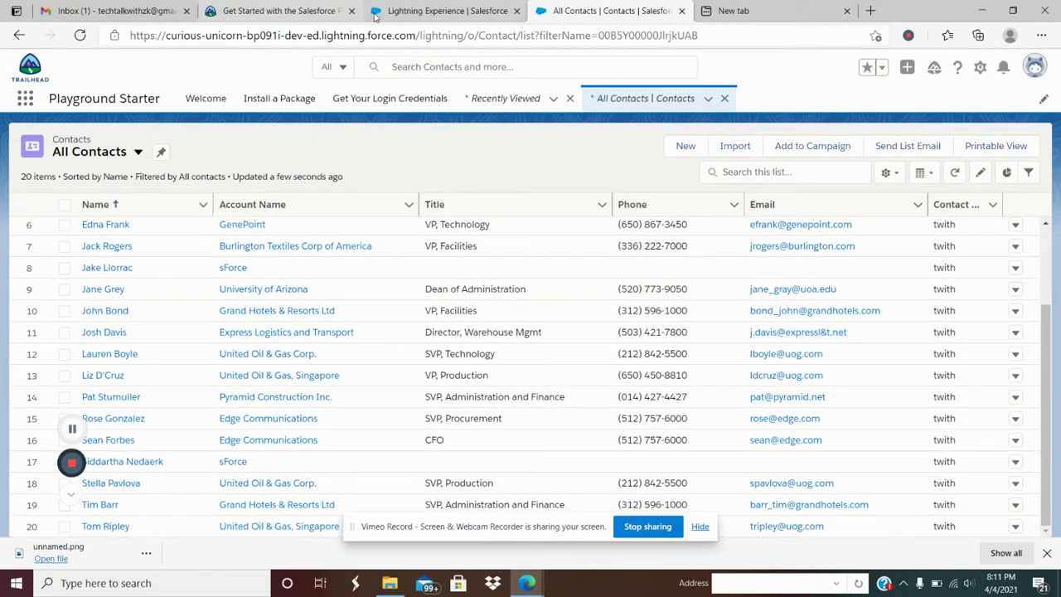
{"action": "left_click", "coordinate": [297, 11]}
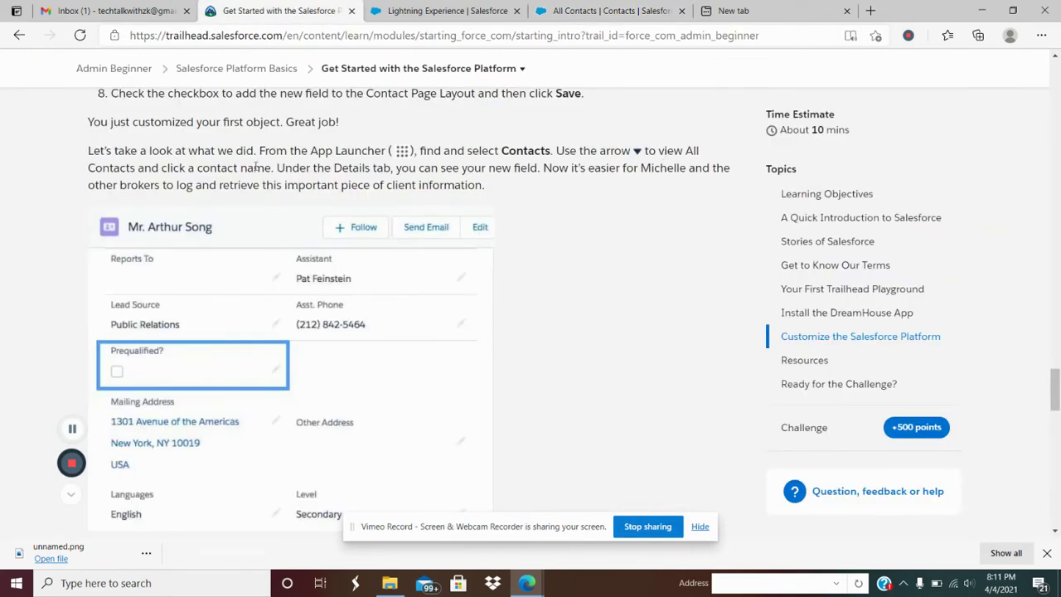
{"action": "left_click_drag", "start_coordinate": [297, 170], "coordinate": [624, 169]}
{"action": "left_click", "coordinate": [651, 169]}
{"action": "scroll", "coordinate": [581, 157], "scroll_direction": "down", "scroll_amount": 1}
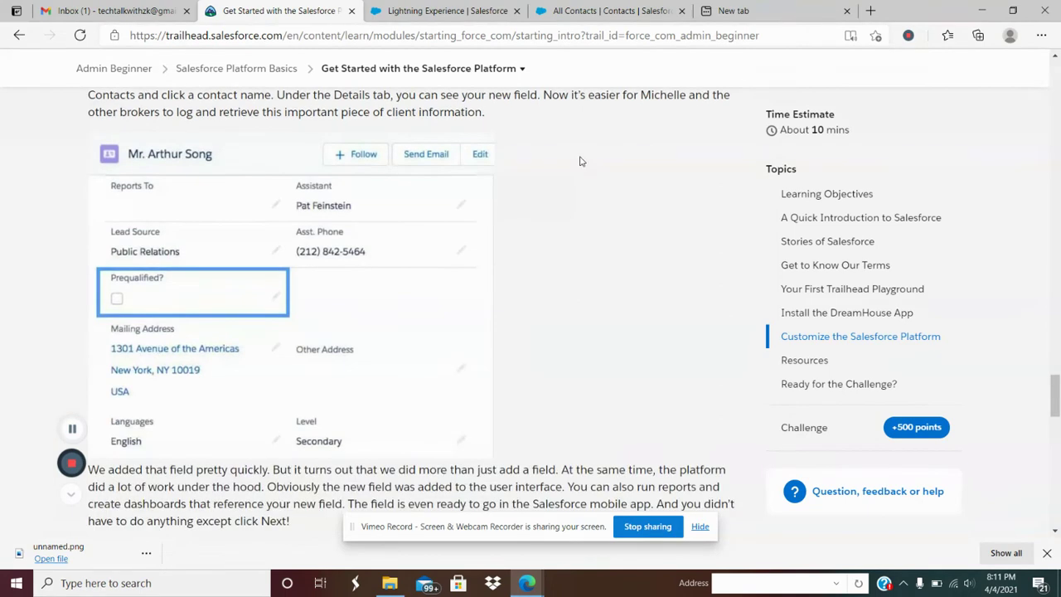
{"action": "scroll", "coordinate": [581, 157], "scroll_direction": "up", "scroll_amount": 1}
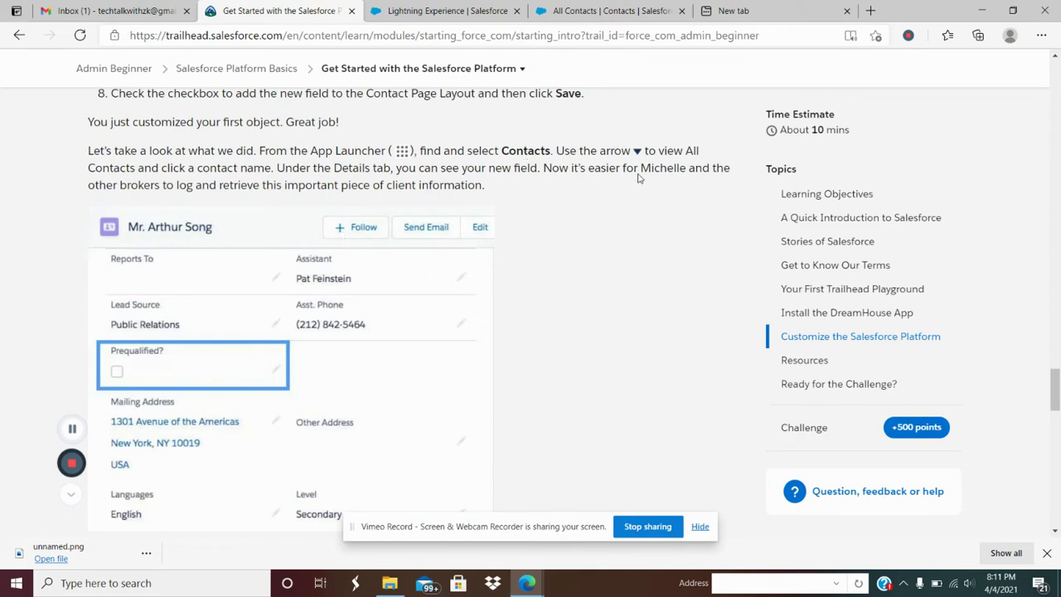
{"action": "left_click", "coordinate": [610, 11]}
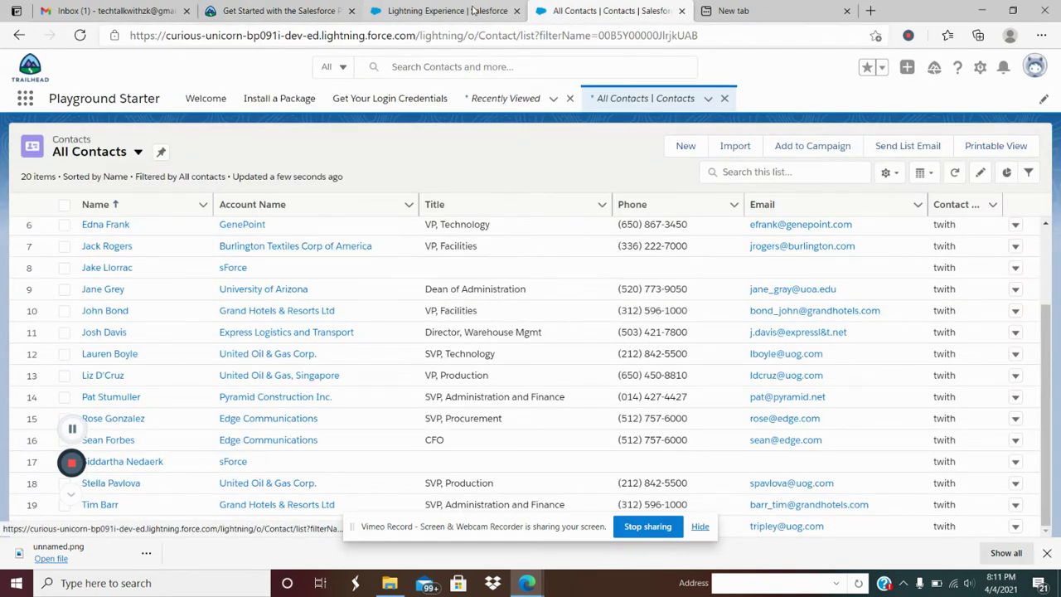
{"action": "left_click", "coordinate": [253, 11]}
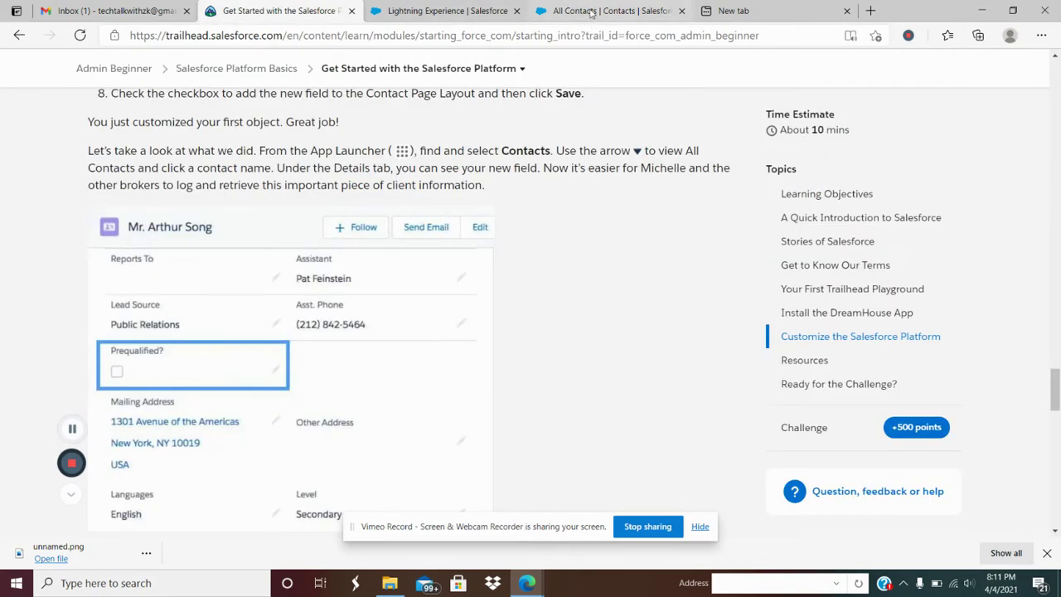
{"action": "left_click", "coordinate": [628, 9]}
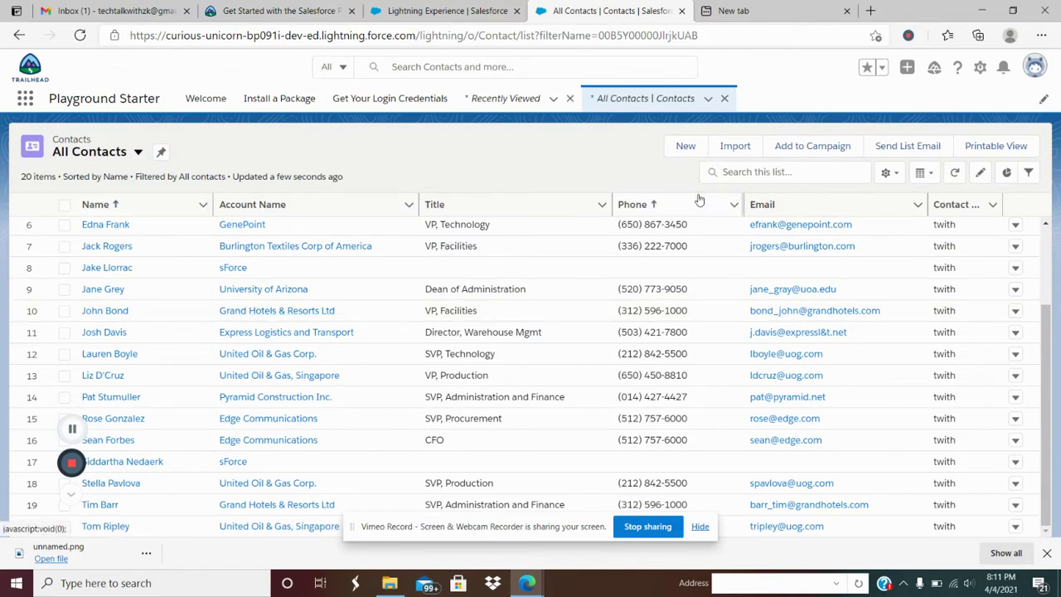
Try searching the All Contacts list for Trailhead's example contact by title and first name, and reselect the All Contacts view.
{"action": "left_click", "coordinate": [790, 175]}
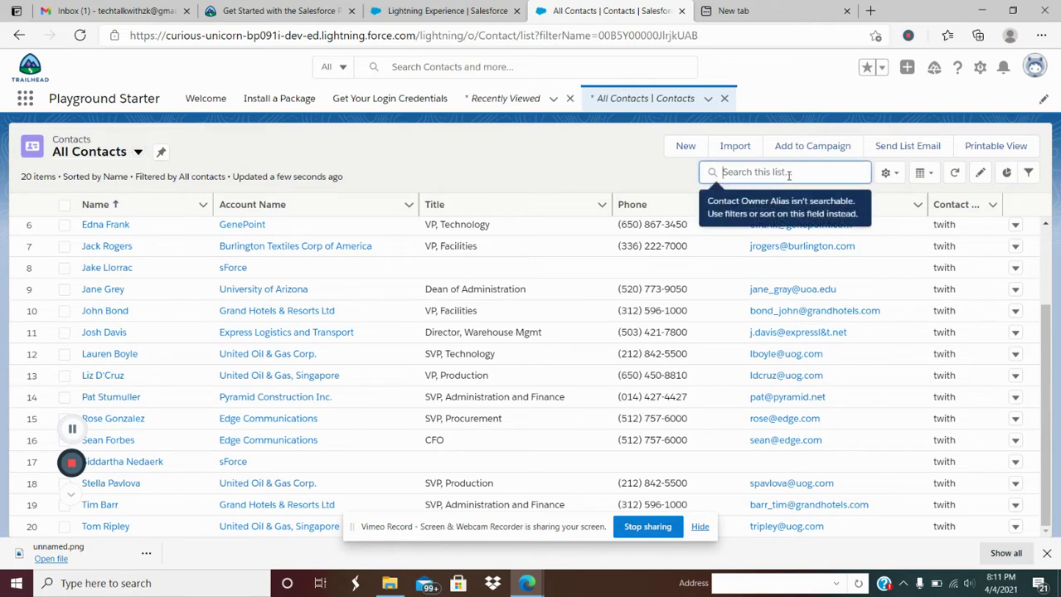
{"action": "type", "text": "Mr Art"}
{"action": "left_click", "coordinate": [300, 16]}
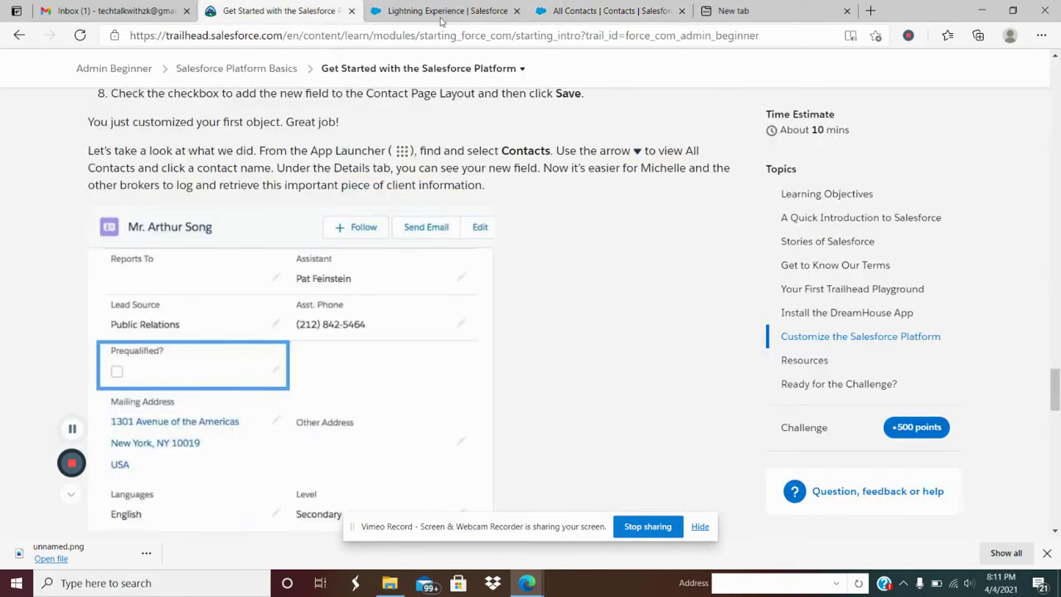
{"action": "left_click", "coordinate": [609, 11]}
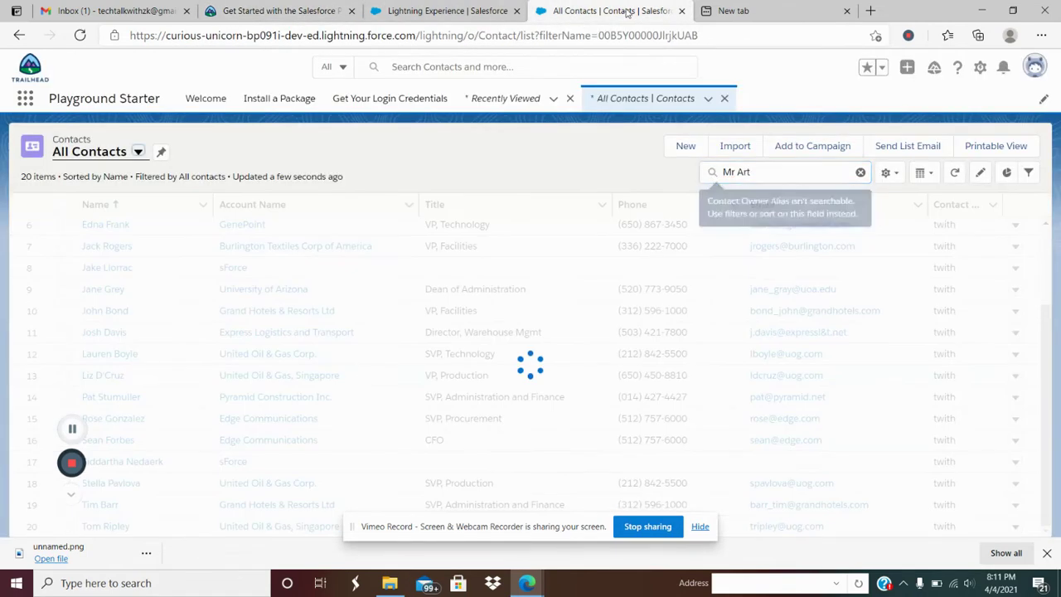
{"action": "left_click", "coordinate": [765, 173]}
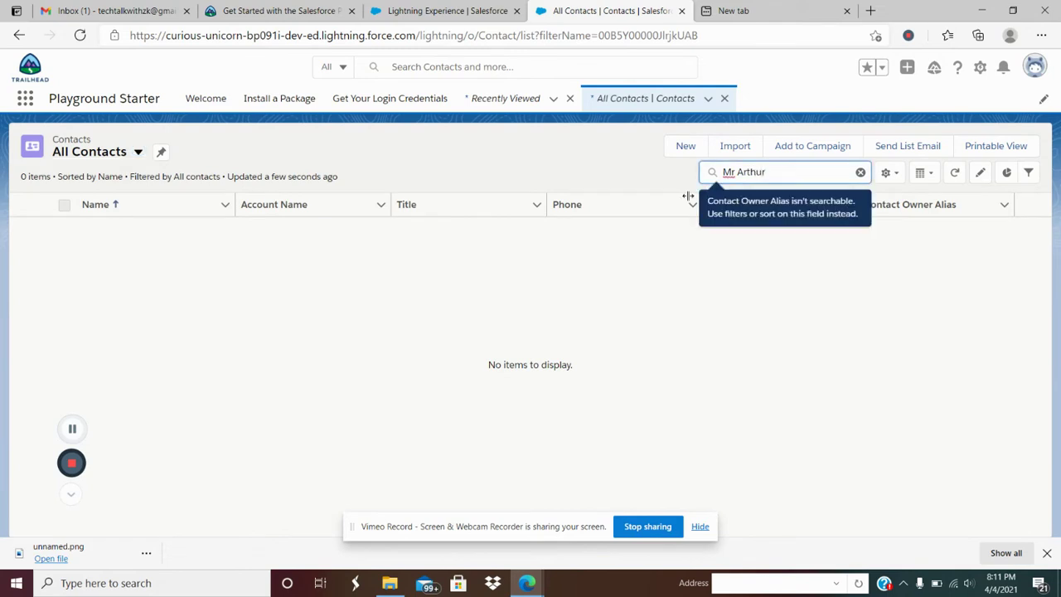
{"action": "key", "text": "Return"}
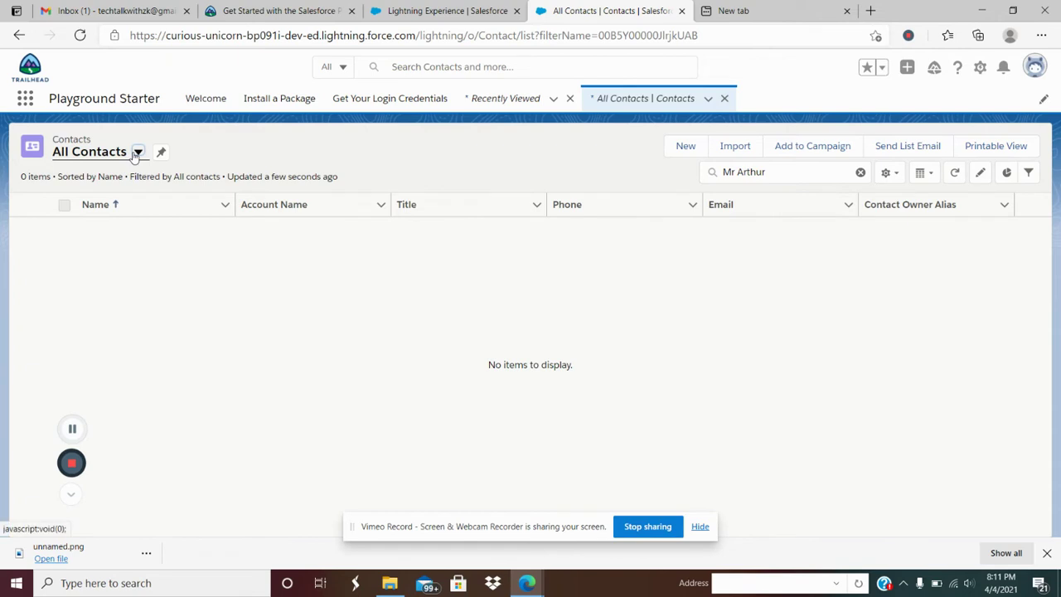
{"action": "left_click", "coordinate": [137, 152]}
{"action": "left_click", "coordinate": [117, 206]}
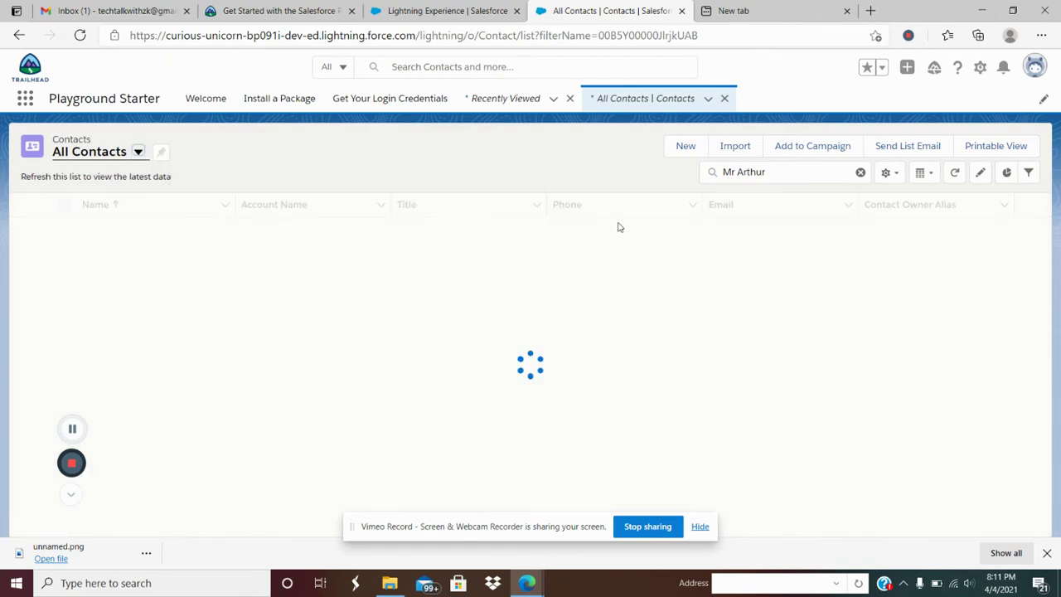
Clear the list search, search All Contacts by the example contact's first name only, and open the matching record.
{"action": "left_click", "coordinate": [859, 173]}
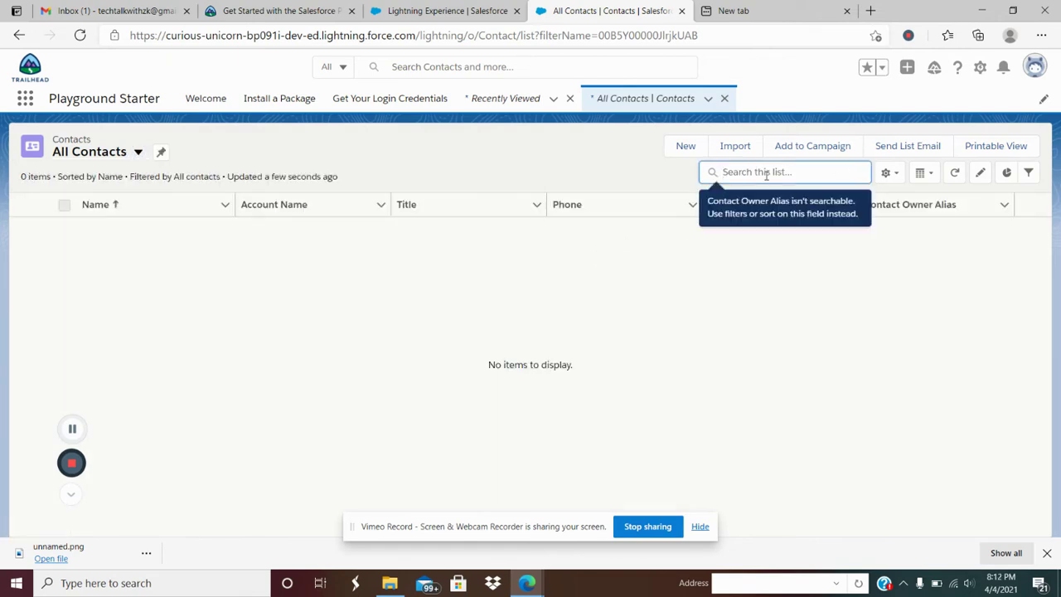
{"action": "type", "text": "arthur"}
{"action": "key", "text": "Return"}
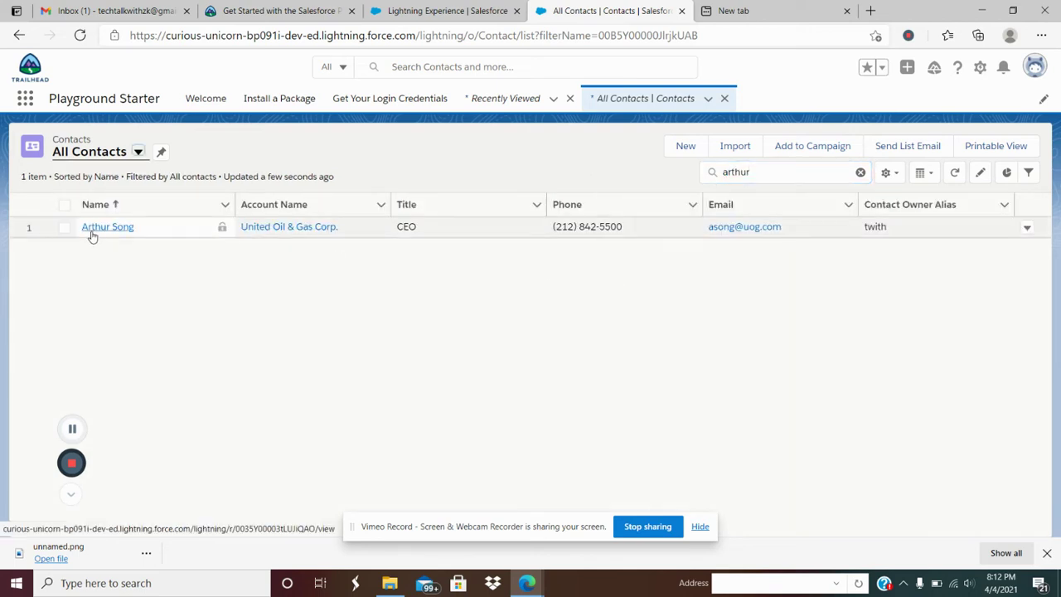
{"action": "left_click", "coordinate": [107, 227]}
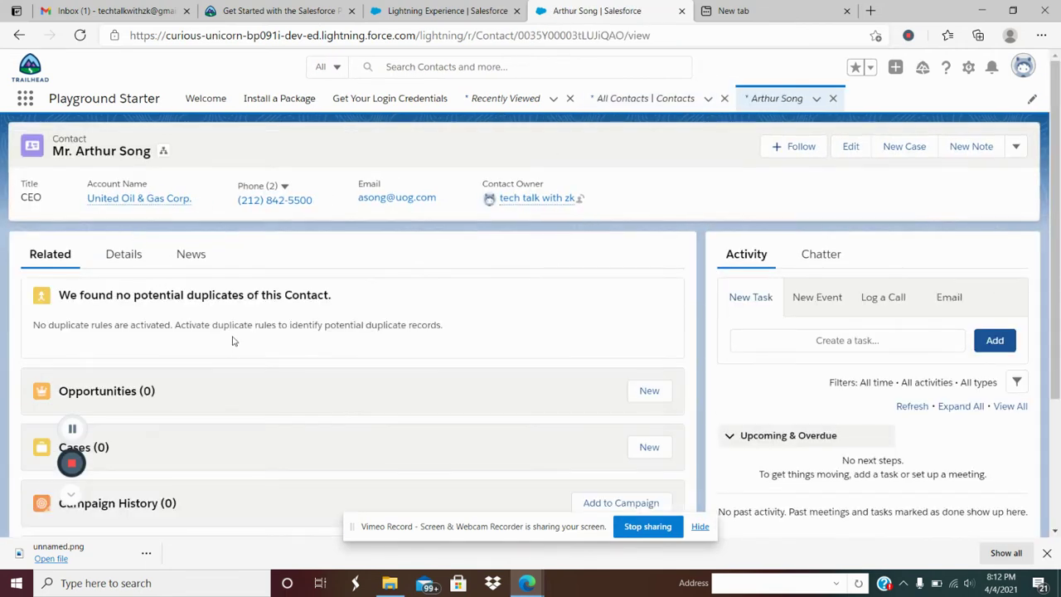
Look over the contact's related information and compare the record with Trailhead's example.
{"action": "scroll", "coordinate": [220, 303], "scroll_direction": "down", "scroll_amount": 2}
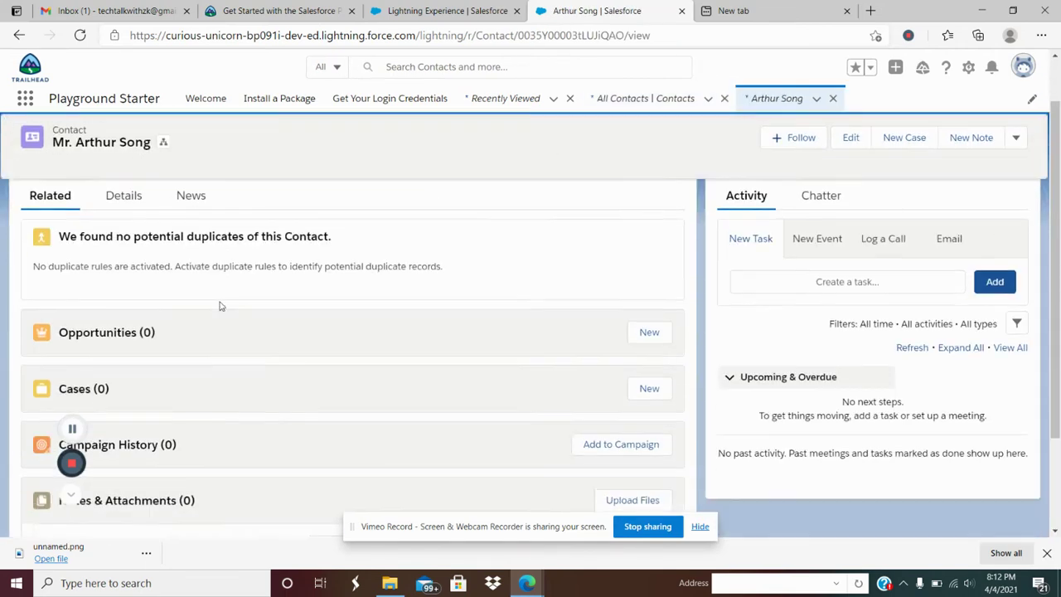
{"action": "scroll", "coordinate": [220, 303], "scroll_direction": "up", "scroll_amount": 2}
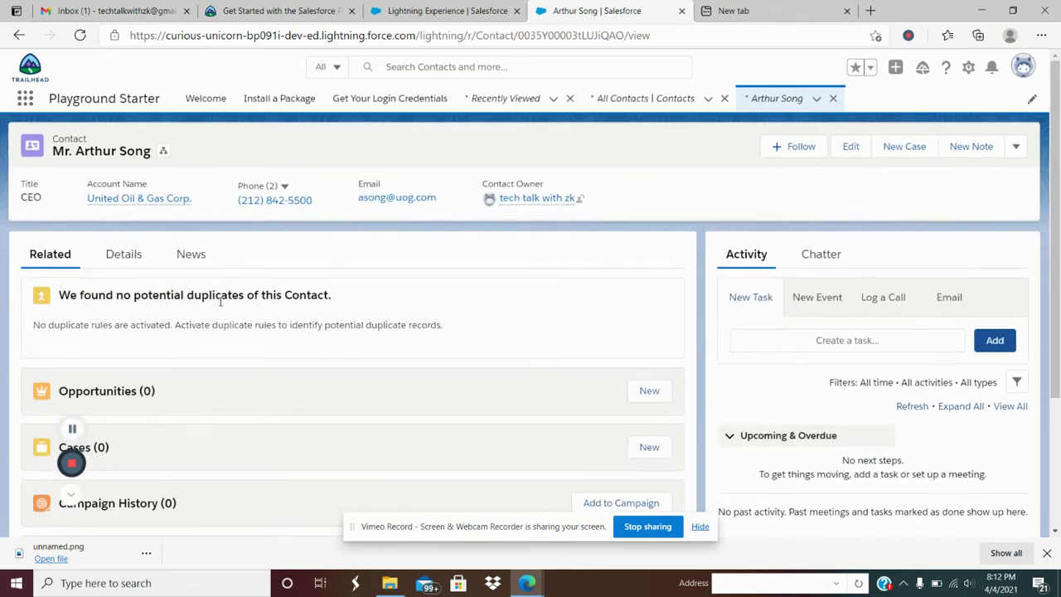
{"action": "left_click", "coordinate": [287, 12]}
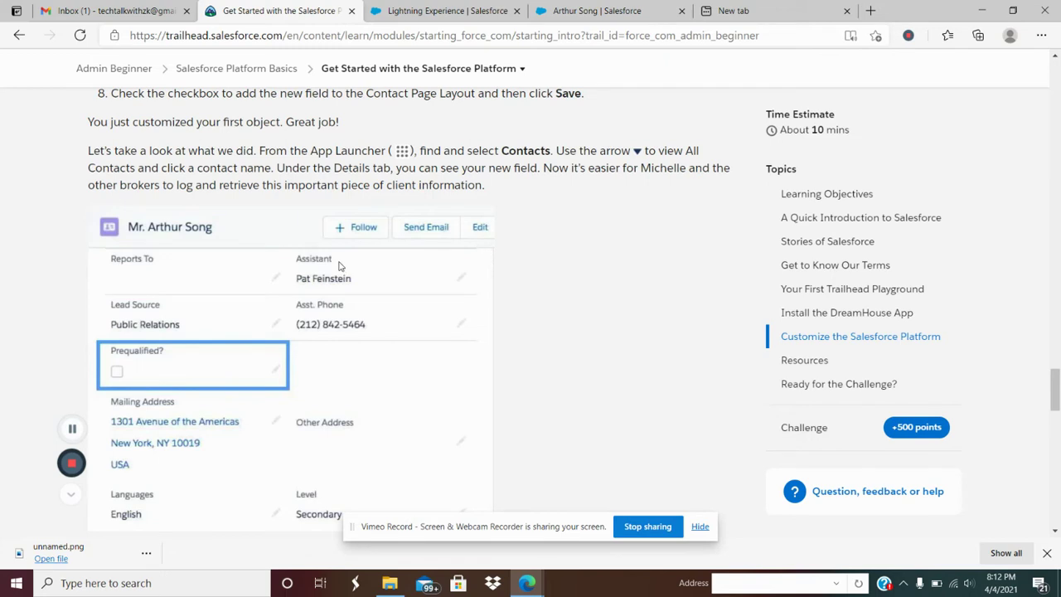
{"action": "left_click", "coordinate": [550, 8]}
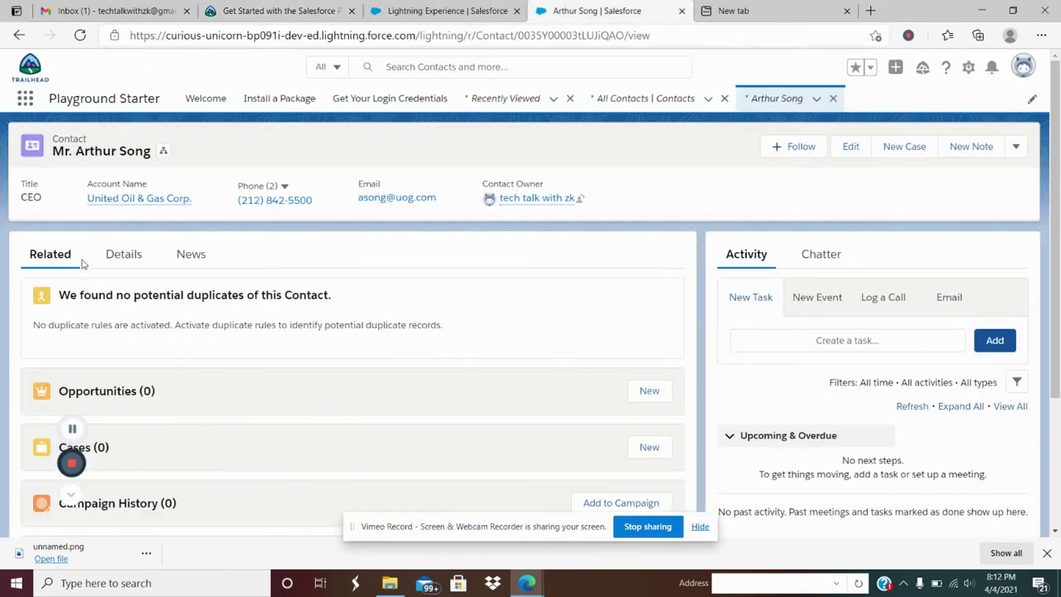
Show the contact's details and open the Prequalified? checkbox for editing.
{"action": "left_click", "coordinate": [124, 255]}
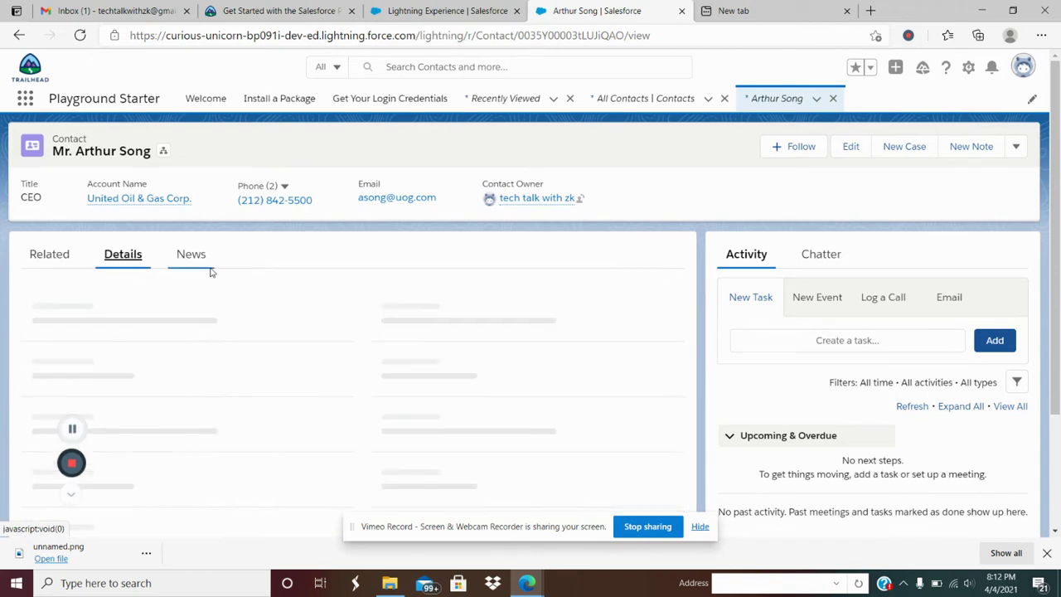
{"action": "scroll", "coordinate": [498, 291], "scroll_direction": "down", "scroll_amount": 1}
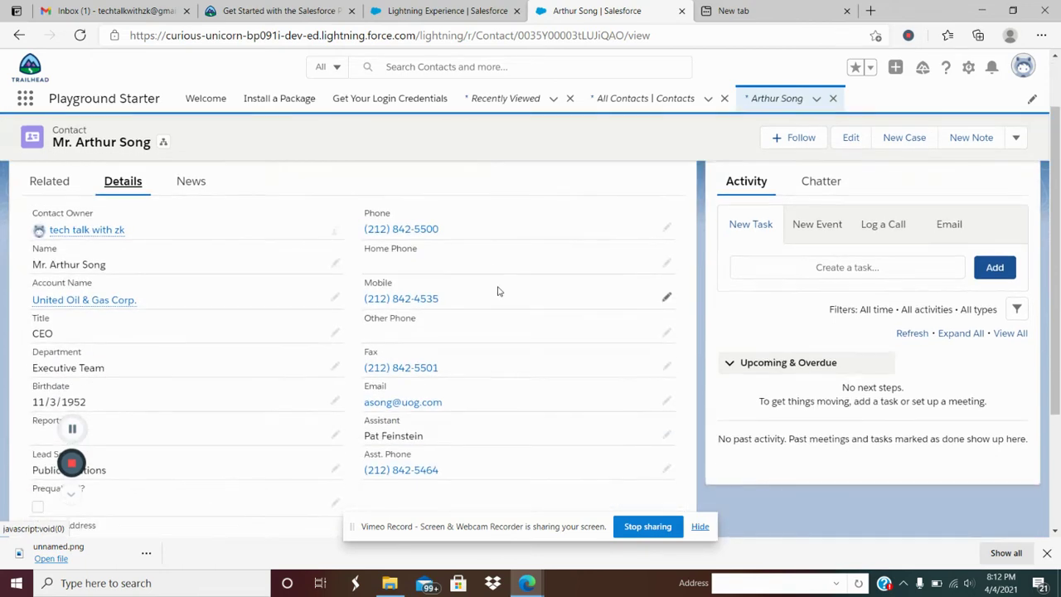
{"action": "scroll", "coordinate": [497, 291], "scroll_direction": "down", "scroll_amount": 1}
{"action": "scroll", "coordinate": [498, 291], "scroll_direction": "down", "scroll_amount": 1}
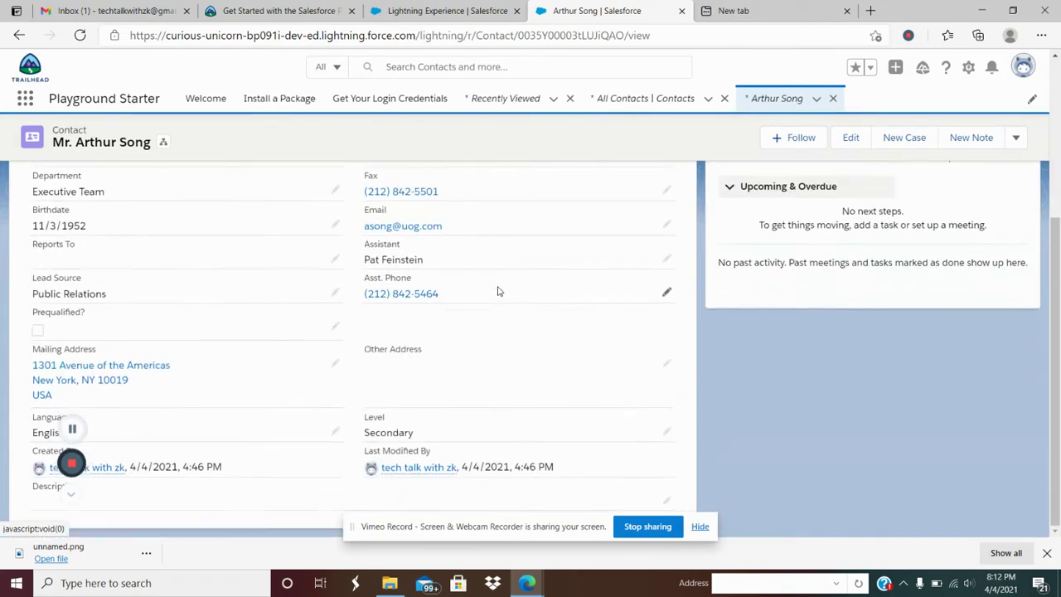
{"action": "left_click", "coordinate": [35, 333]}
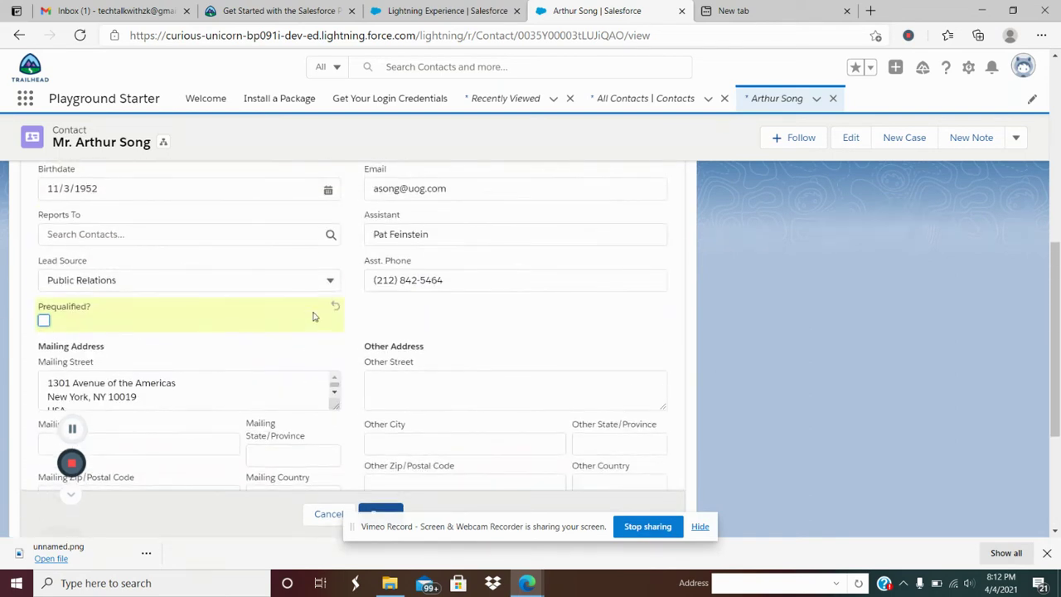
Read the end of the Trailhead unit and the hands-on challenge's requirements for adding a custom field to Contact.
{"action": "left_click", "coordinate": [307, 15]}
{"action": "scroll", "coordinate": [413, 274], "scroll_direction": "down", "scroll_amount": 8}
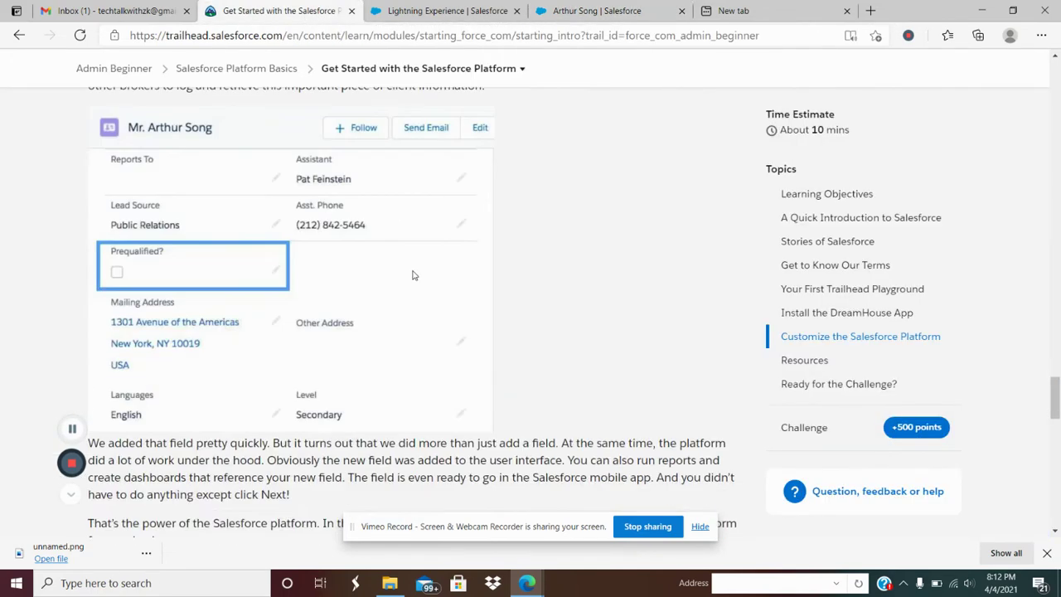
{"action": "scroll", "coordinate": [413, 274], "scroll_direction": "down", "scroll_amount": 5}
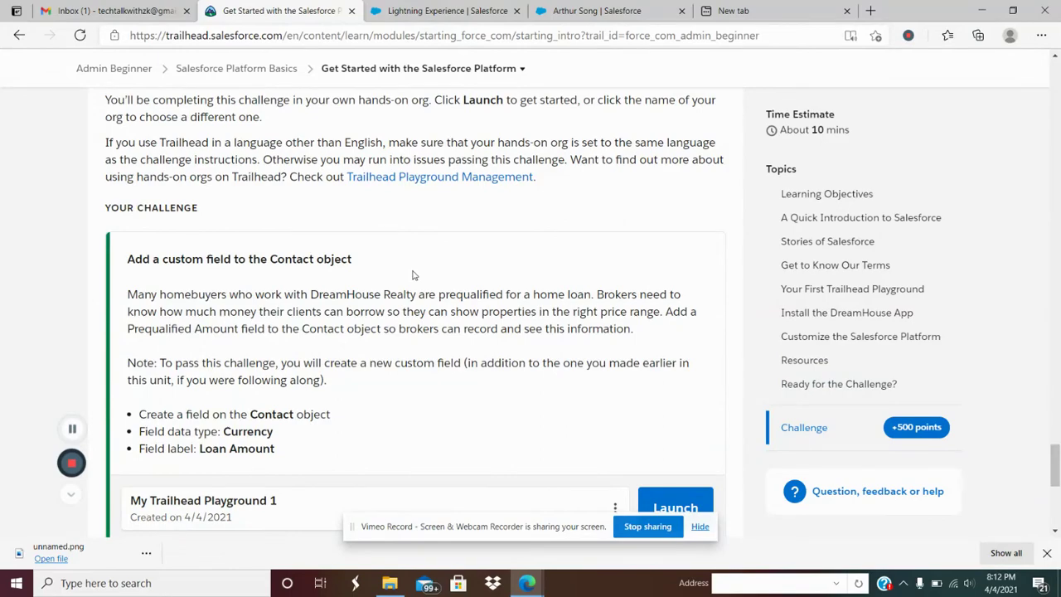
{"action": "scroll", "coordinate": [412, 275], "scroll_direction": "up", "scroll_amount": 8}
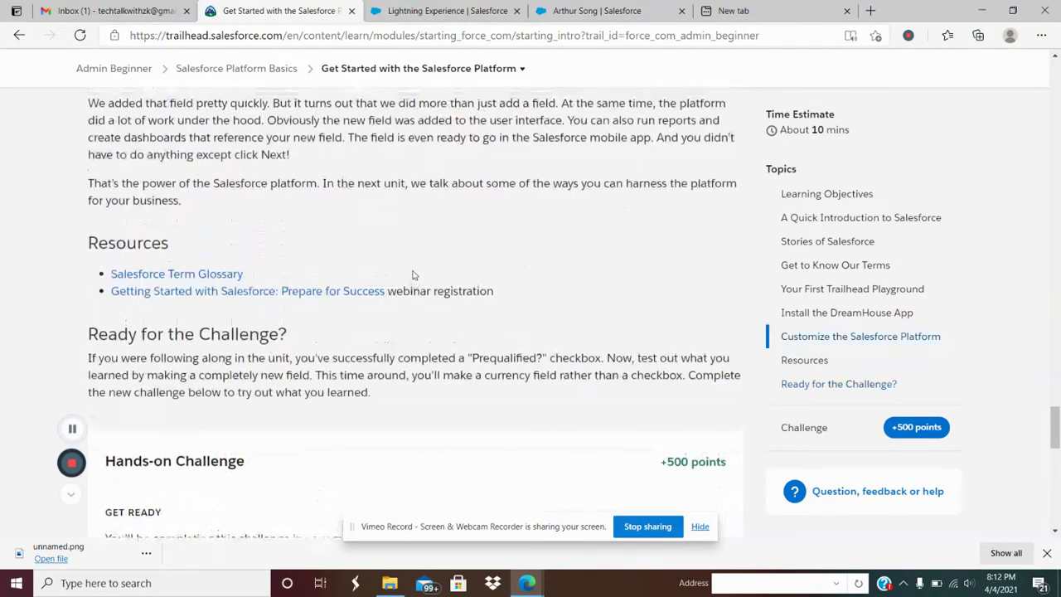
{"action": "scroll", "coordinate": [412, 274], "scroll_direction": "up", "scroll_amount": 2}
{"action": "scroll", "coordinate": [413, 275], "scroll_direction": "down", "scroll_amount": 5}
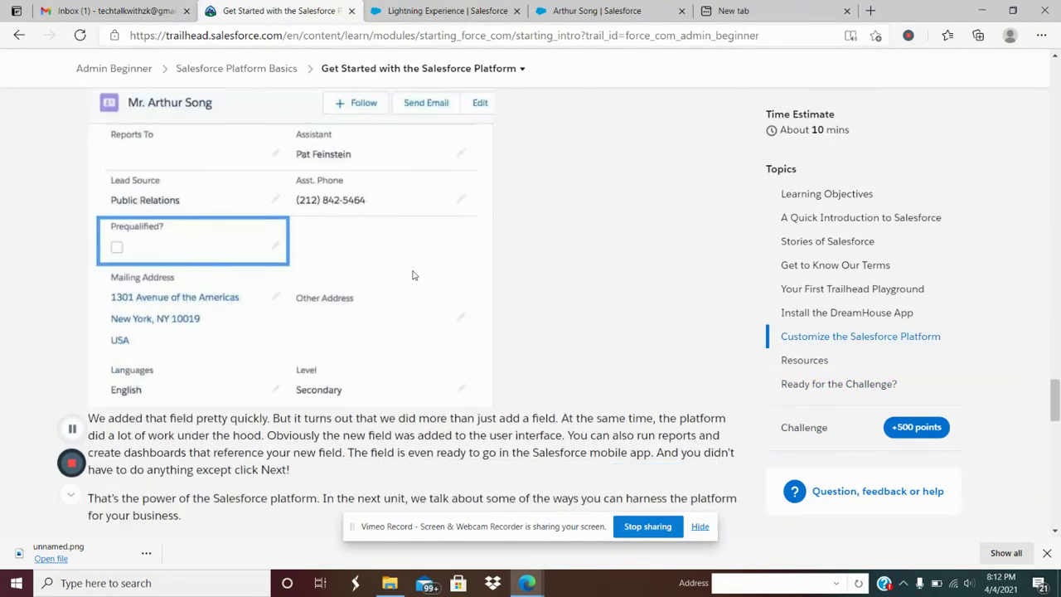
{"action": "scroll", "coordinate": [413, 275], "scroll_direction": "down", "scroll_amount": 4}
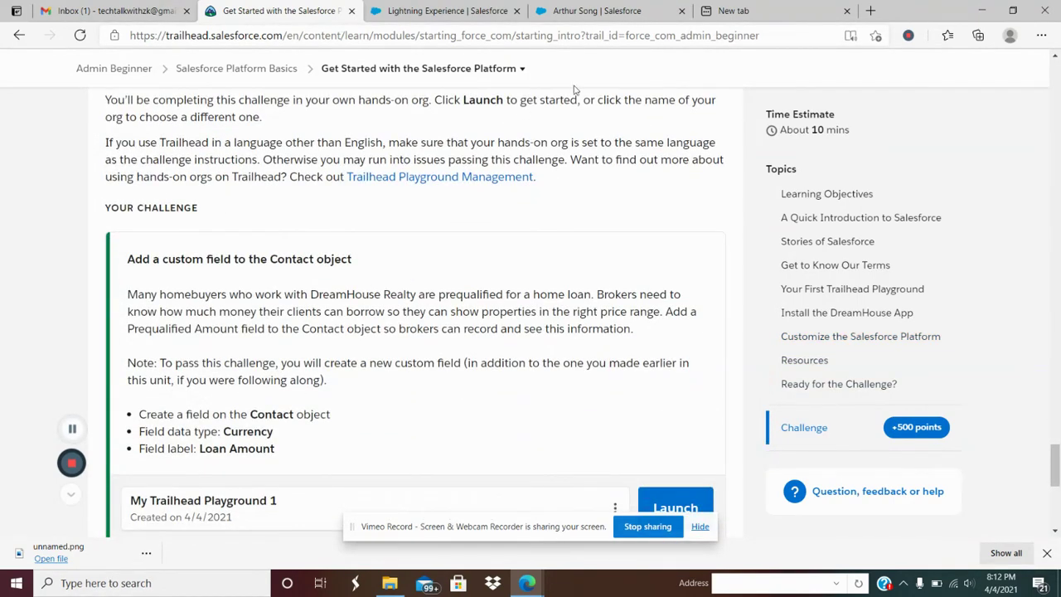
{"action": "left_click_drag", "start_coordinate": [135, 263], "coordinate": [658, 312]}
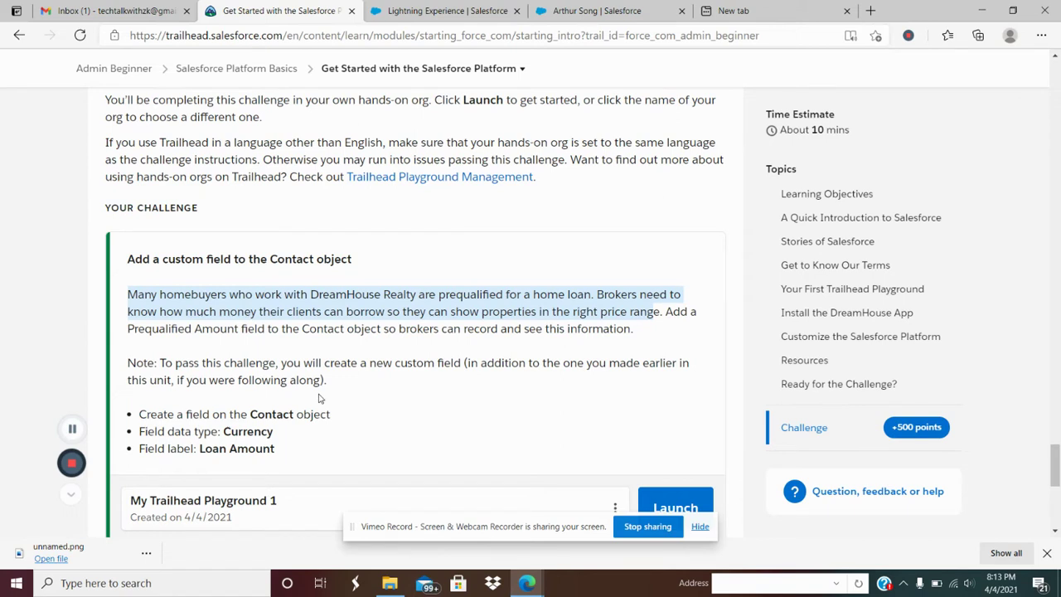
{"action": "scroll", "coordinate": [318, 399], "scroll_direction": "down", "scroll_amount": 2}
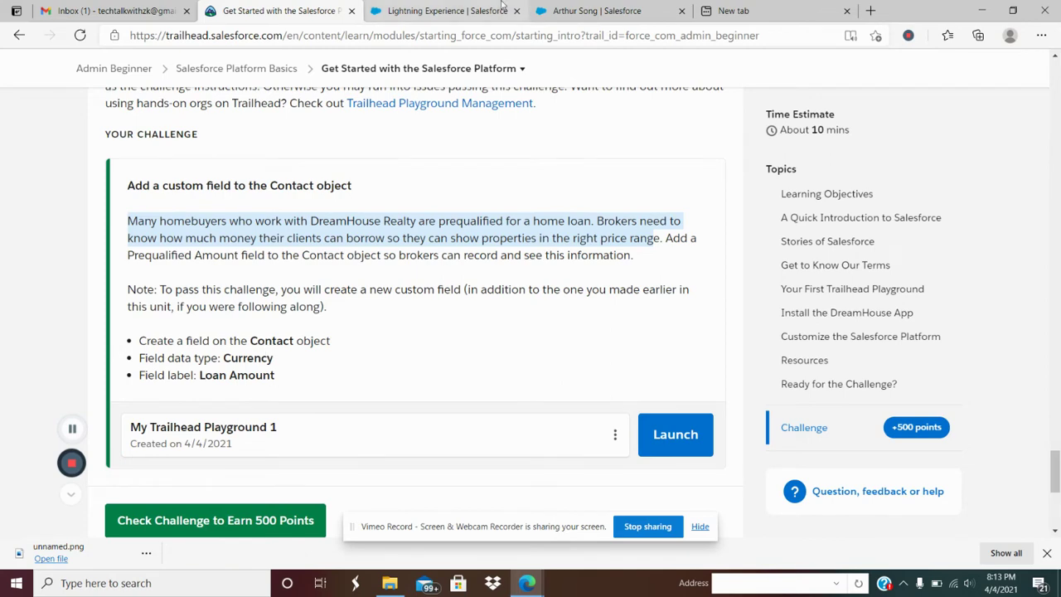
Open Setup from the playground and close the contact record's browser tab, leaving its edit unsaved.
{"action": "left_click", "coordinate": [602, 12]}
{"action": "left_click", "coordinate": [468, 12]}
{"action": "left_click", "coordinate": [593, 11]}
{"action": "left_click", "coordinate": [968, 68]}
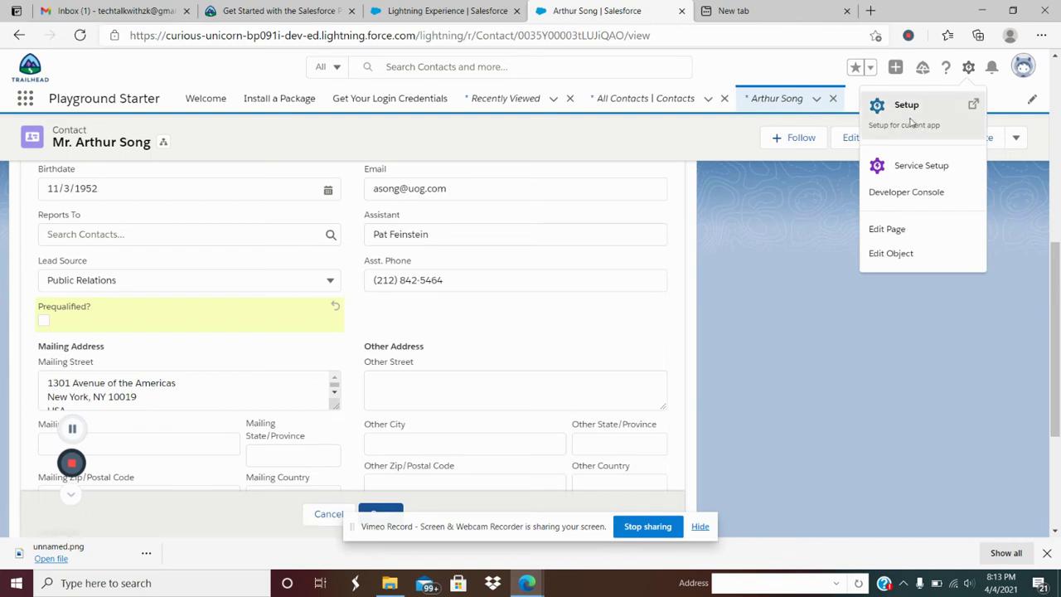
{"action": "left_click", "coordinate": [912, 120]}
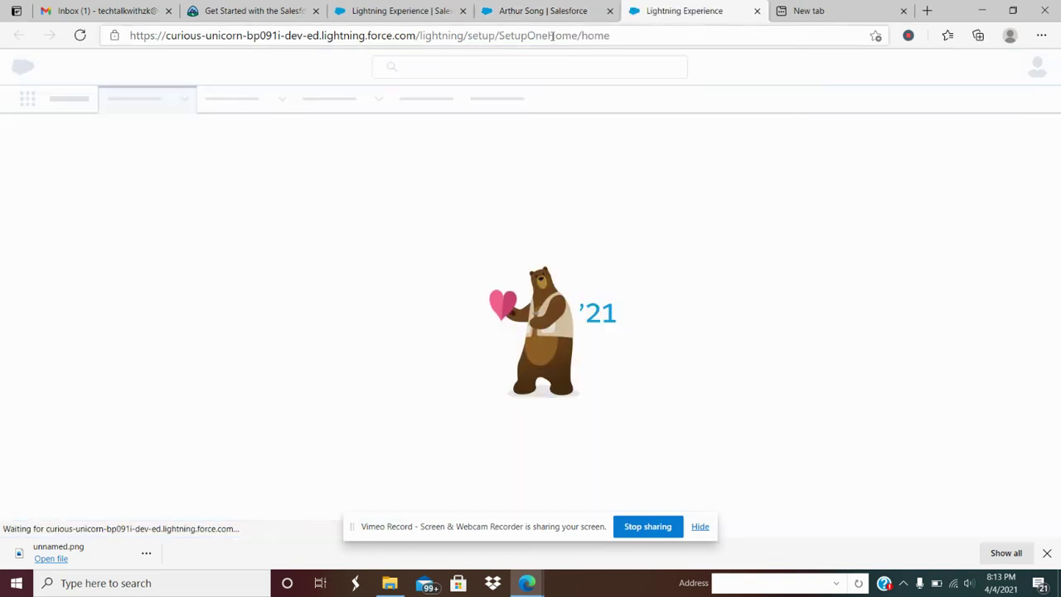
{"action": "left_click", "coordinate": [610, 11]}
{"action": "left_click", "coordinate": [597, 111]}
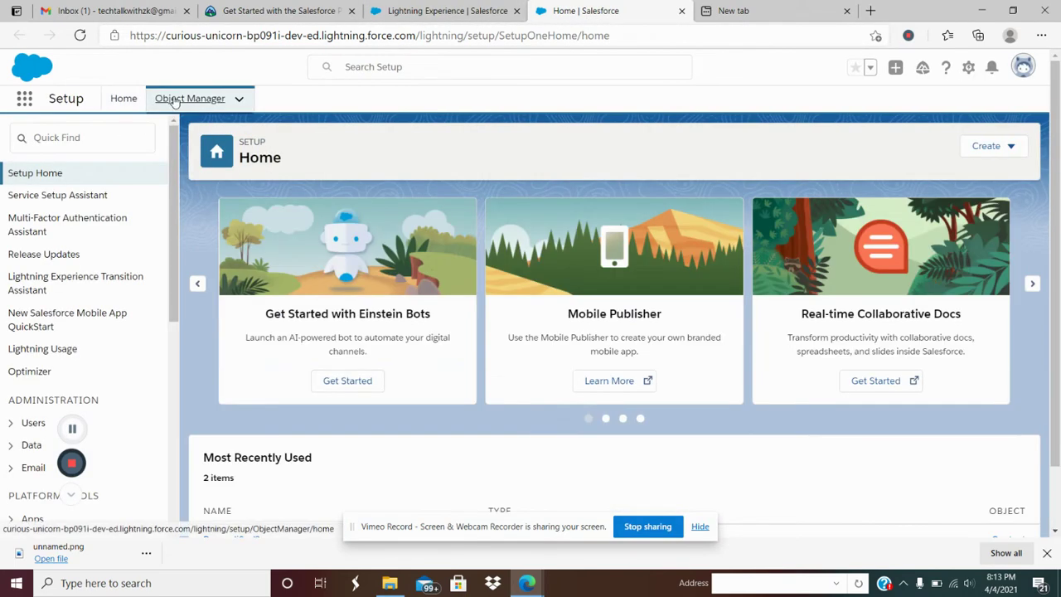
Find "contact" in Object Manager and open the Contact object.
{"action": "left_click", "coordinate": [190, 98]}
{"action": "left_click", "coordinate": [771, 147]}
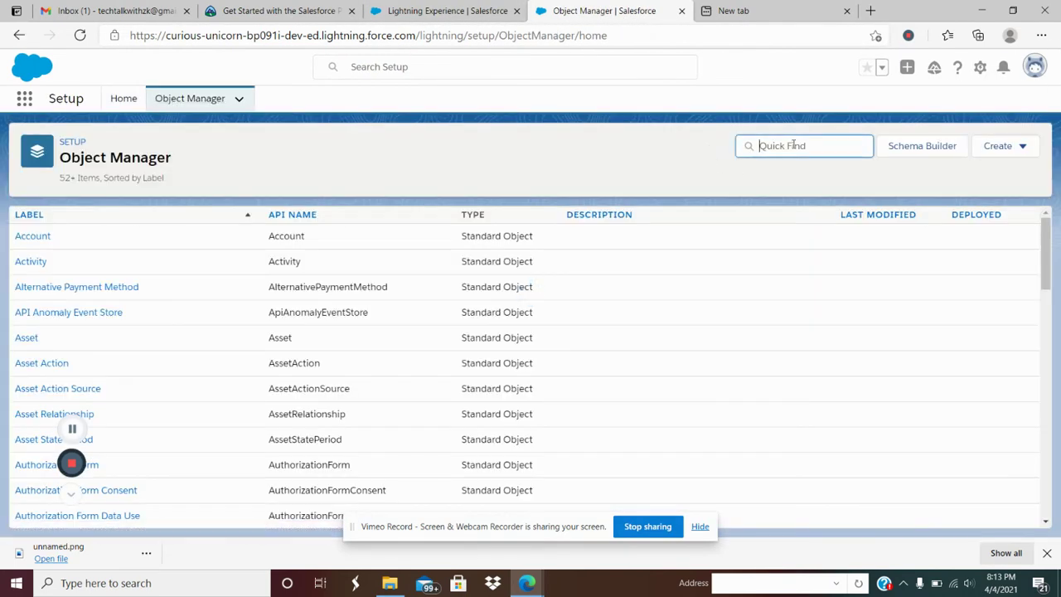
{"action": "type", "text": "contact"}
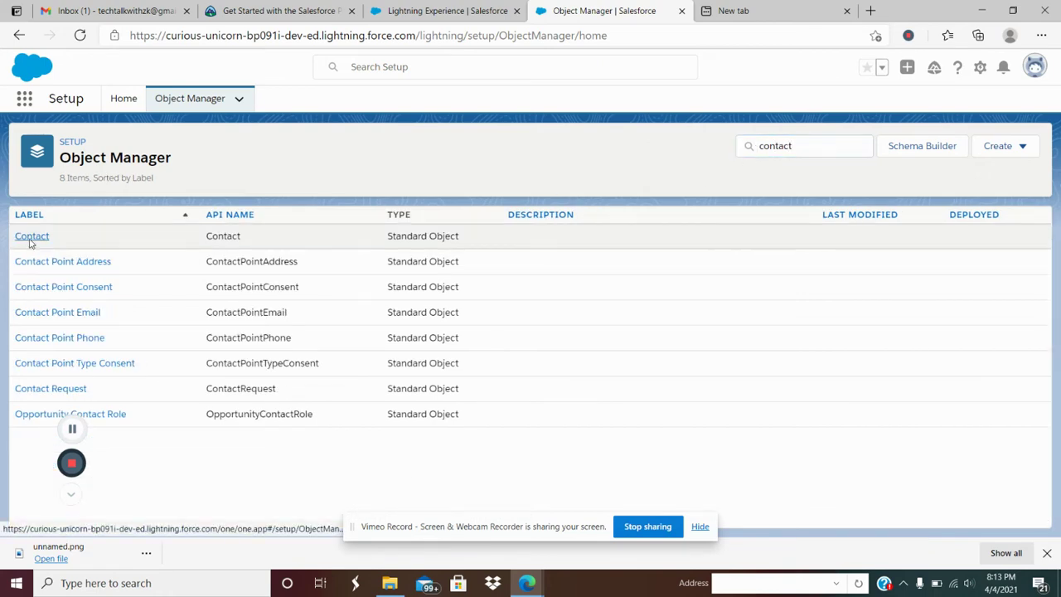
{"action": "left_click", "coordinate": [28, 237]}
Check the Trailhead challenge for the data type required for the new Contact field.
{"action": "left_click", "coordinate": [265, 12]}
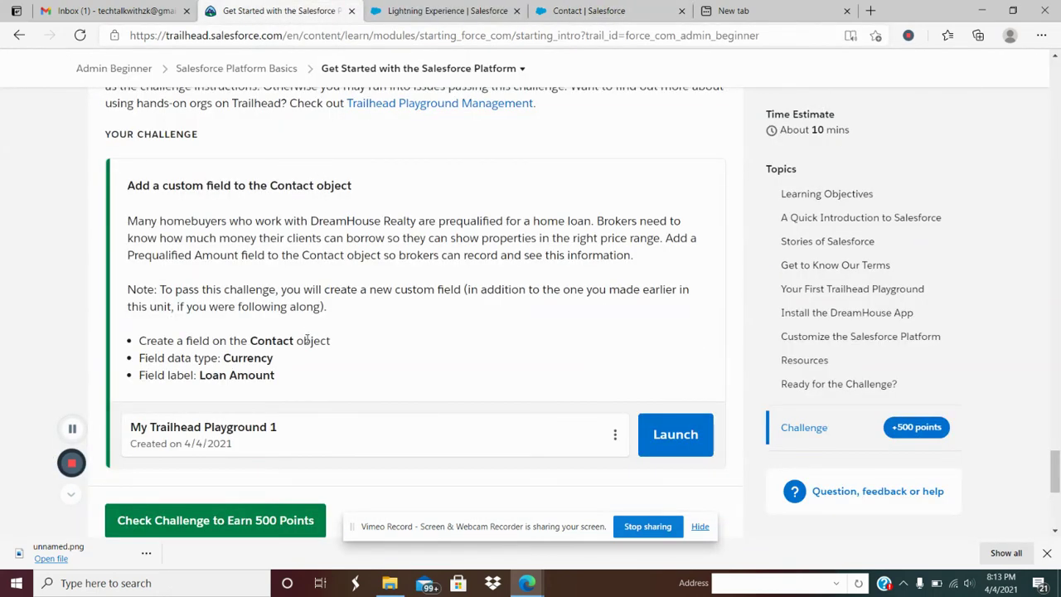
{"action": "left_click_drag", "start_coordinate": [170, 358], "coordinate": [226, 359]}
{"action": "left_click", "coordinate": [256, 359]}
Start a new custom field on the Contact object and choose Currency as its data type.
{"action": "left_click", "coordinate": [576, 12]}
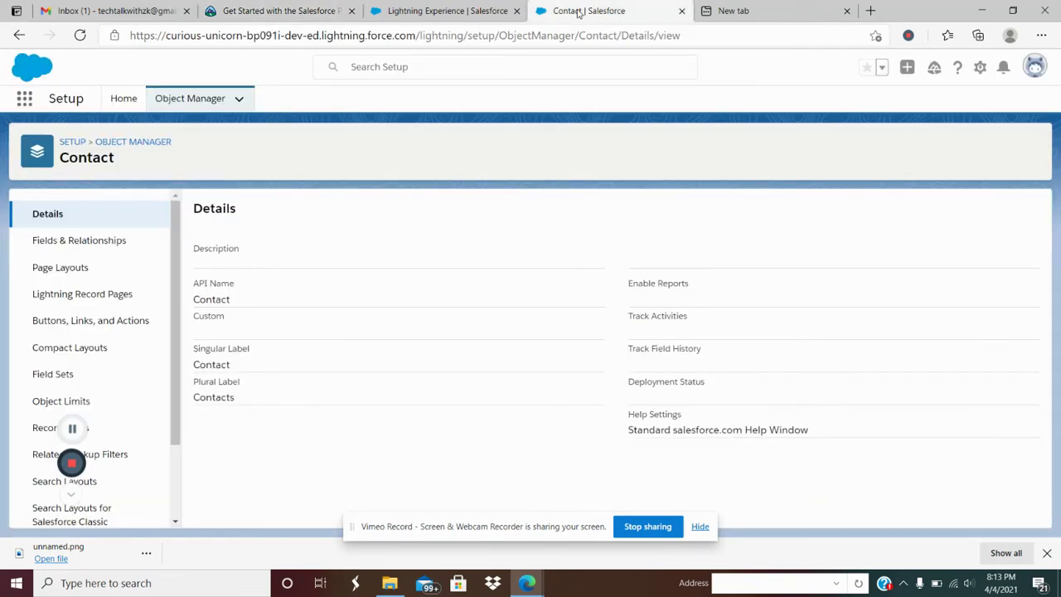
{"action": "left_click", "coordinate": [77, 246]}
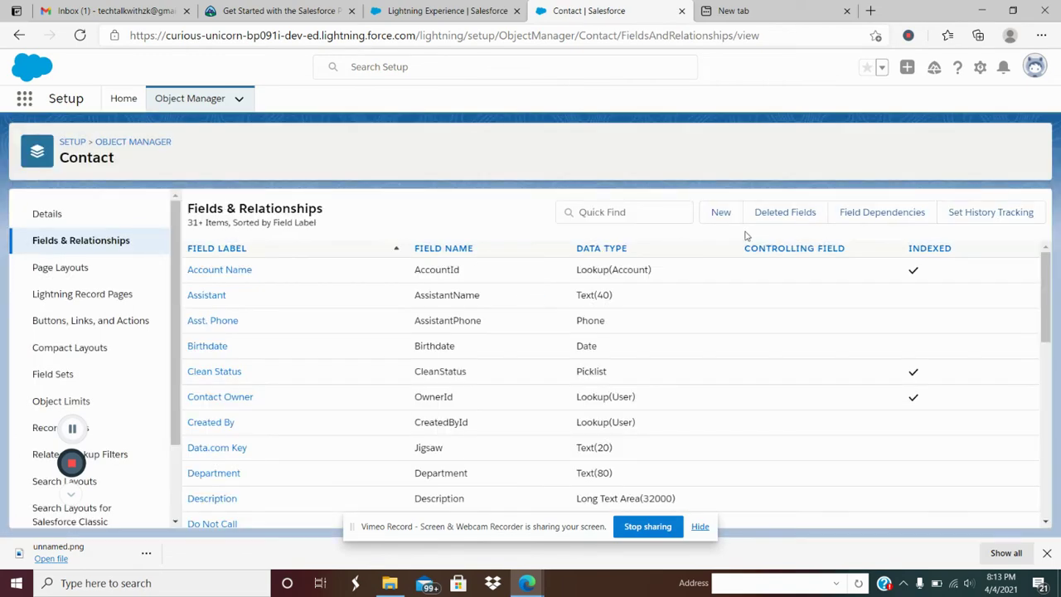
{"action": "left_click", "coordinate": [720, 212]}
{"action": "scroll", "coordinate": [730, 354], "scroll_direction": "down", "scroll_amount": 10}
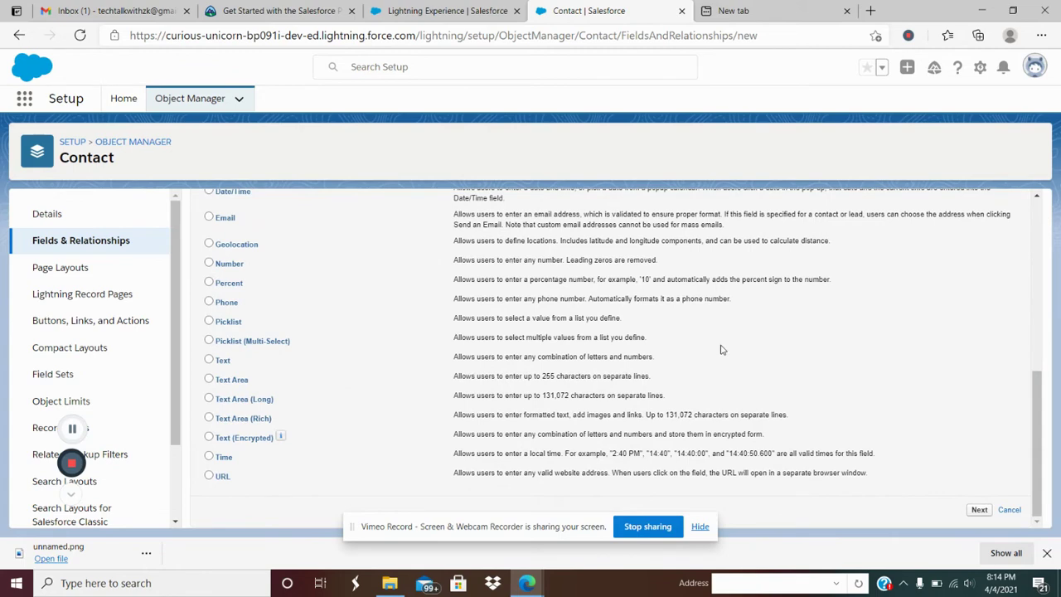
{"action": "scroll", "coordinate": [375, 312], "scroll_direction": "up", "scroll_amount": 2}
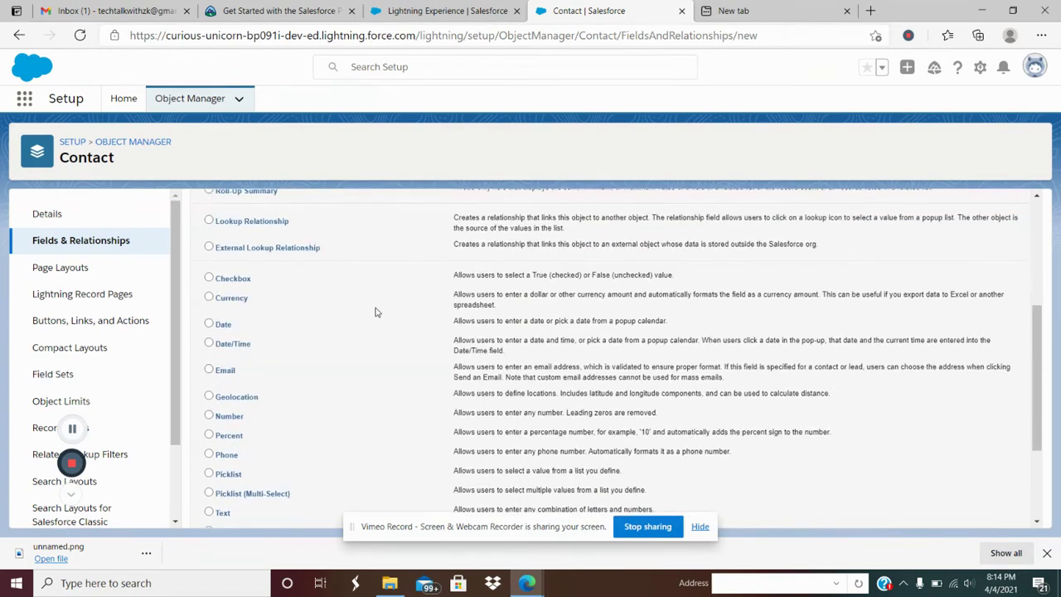
{"action": "left_click", "coordinate": [210, 298]}
{"action": "scroll", "coordinate": [892, 290], "scroll_direction": "up", "scroll_amount": 3}
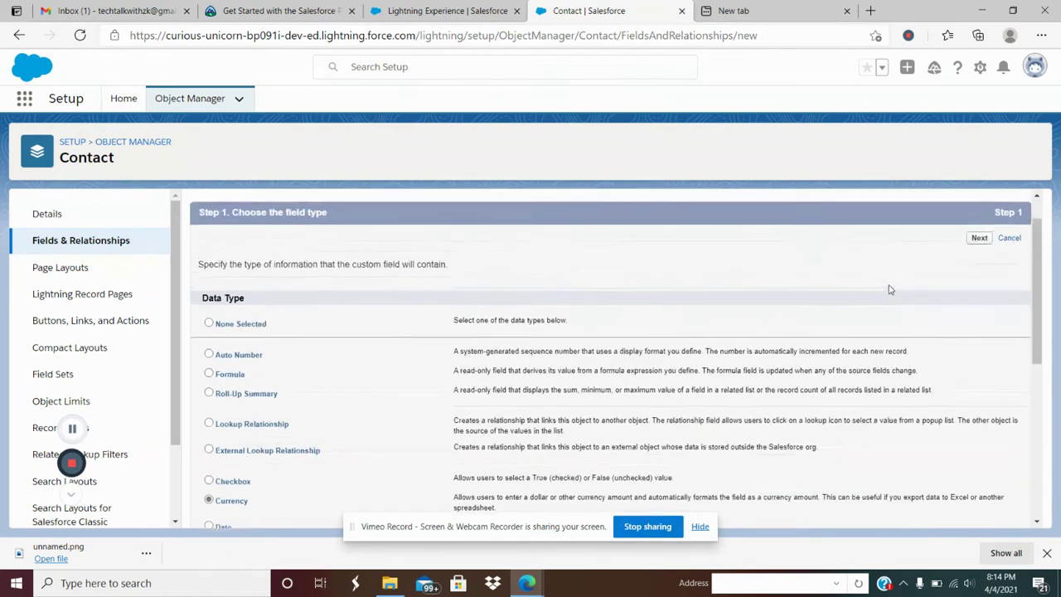
{"action": "left_click", "coordinate": [980, 280]}
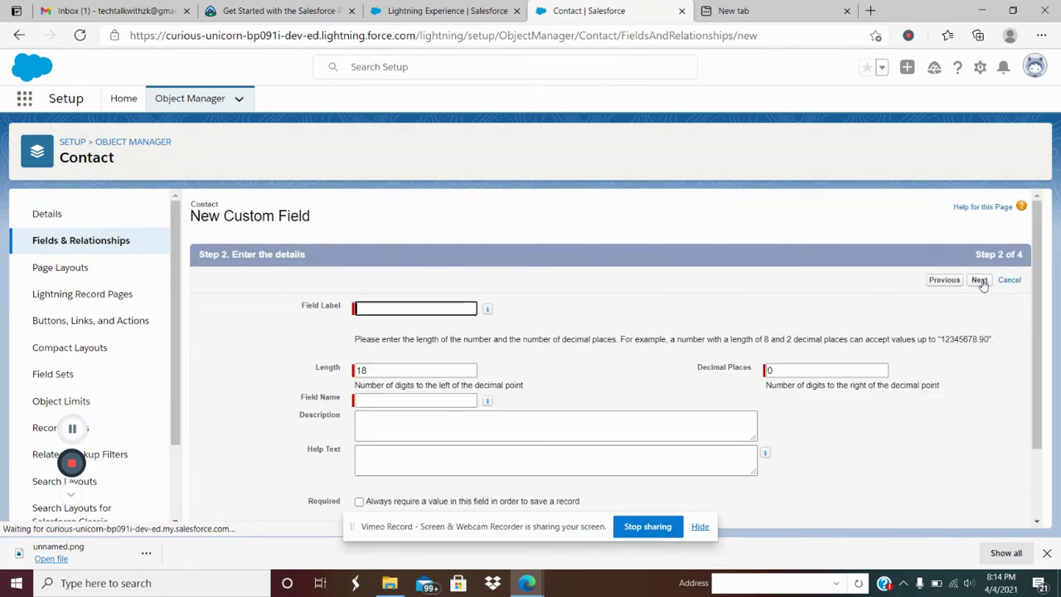
Copy "Loan Amount" from the Trailhead challenge and enter it as the new field's label.
{"action": "left_click", "coordinate": [282, 10]}
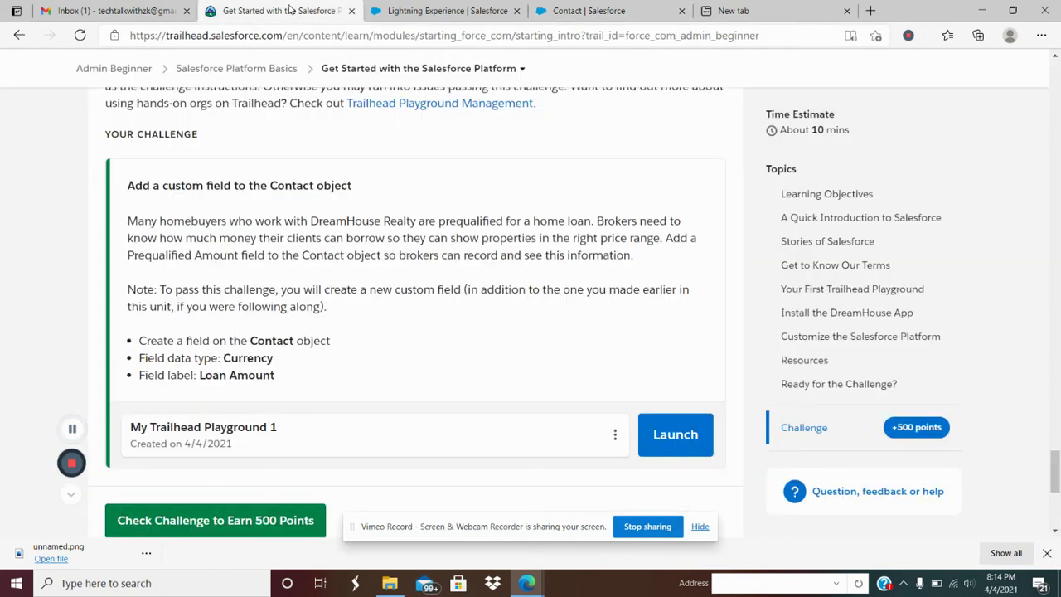
{"action": "left_click_drag", "start_coordinate": [276, 377], "coordinate": [202, 375]}
{"action": "key", "text": "ctrl+c"}
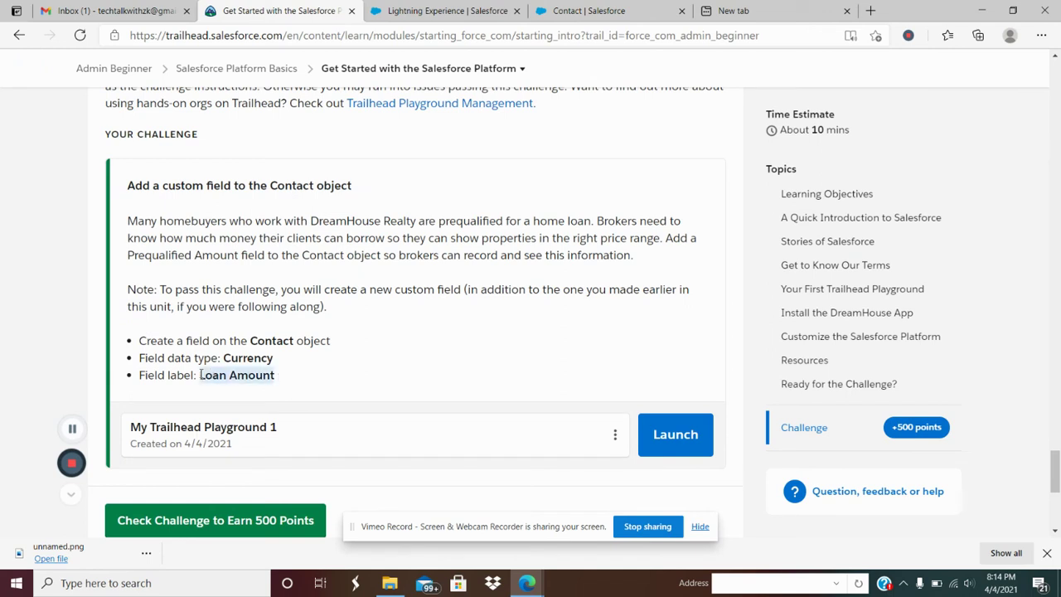
{"action": "left_click", "coordinate": [589, 10]}
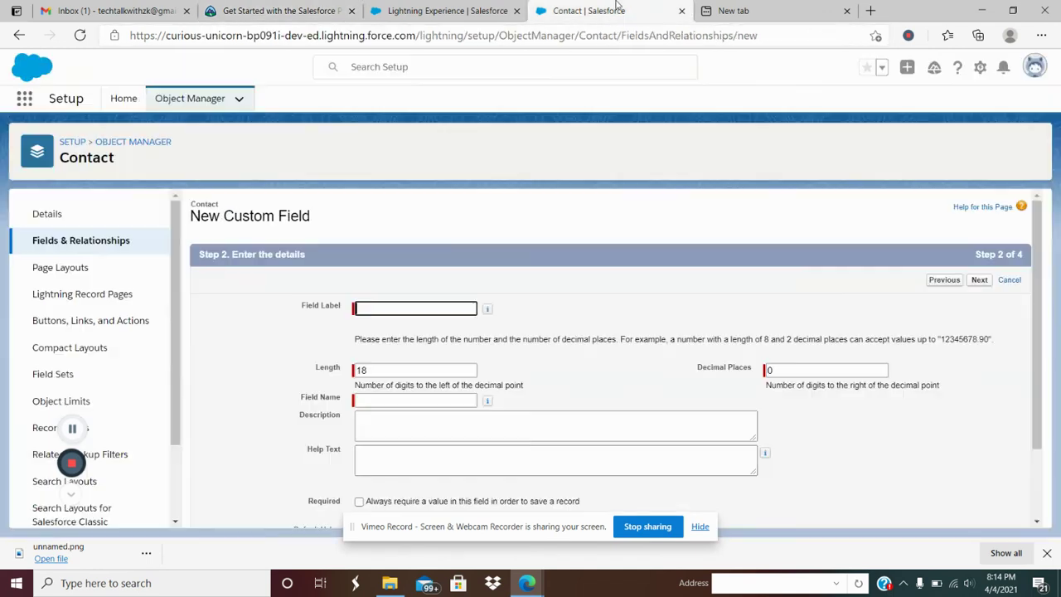
{"action": "left_click", "coordinate": [406, 305]}
{"action": "left_click", "coordinate": [405, 307]}
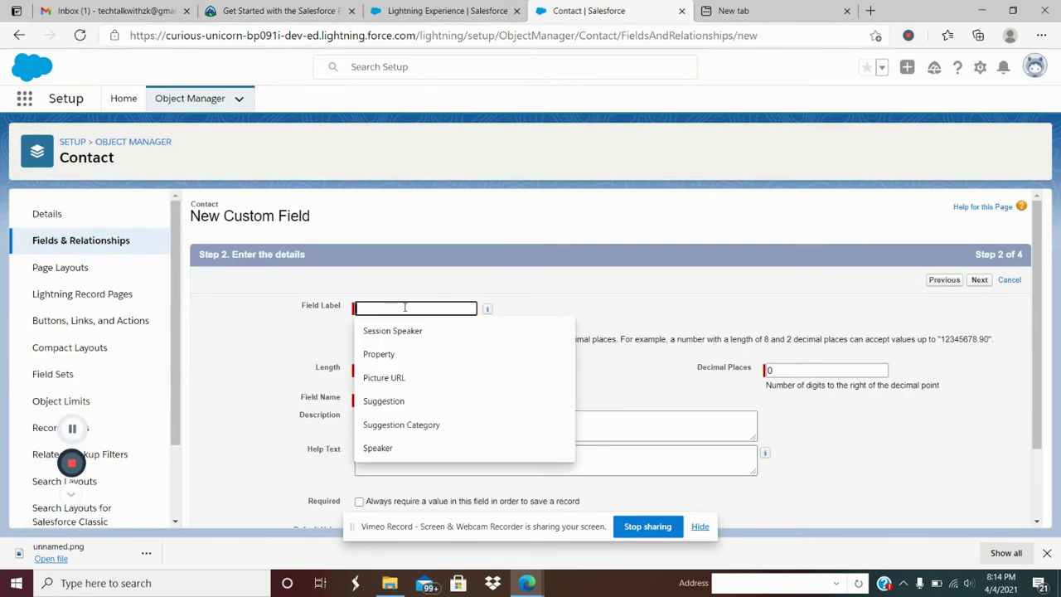
{"action": "key", "text": "ctrl+v"}
{"action": "left_click", "coordinate": [512, 299]}
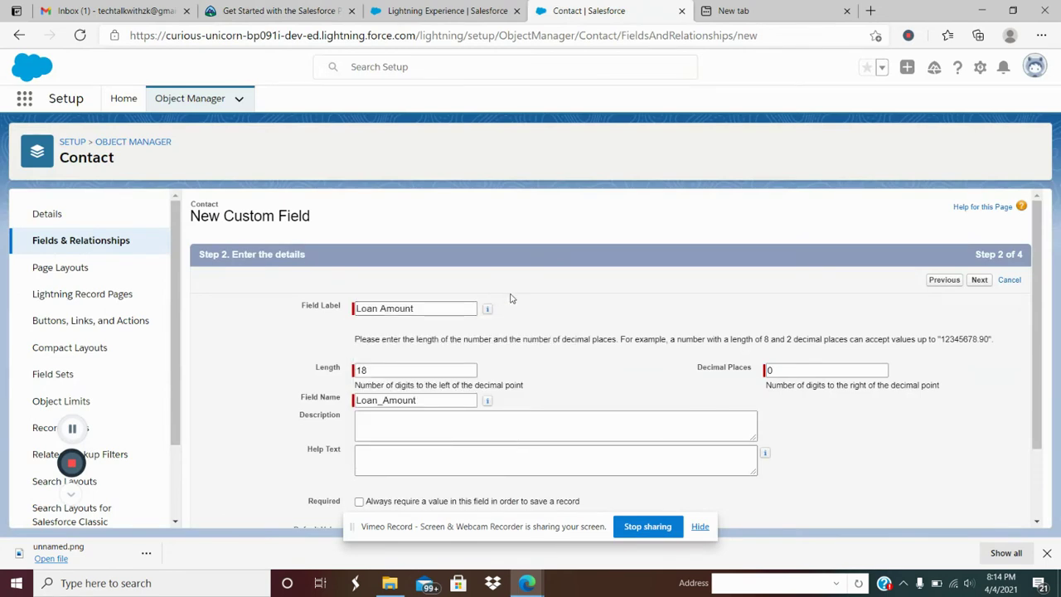
Complete the remaining field setup stages and save the Loan Amount field with all four Contact page layouts selected.
{"action": "left_click", "coordinate": [393, 369]}
{"action": "scroll", "coordinate": [818, 447], "scroll_direction": "down", "scroll_amount": 1}
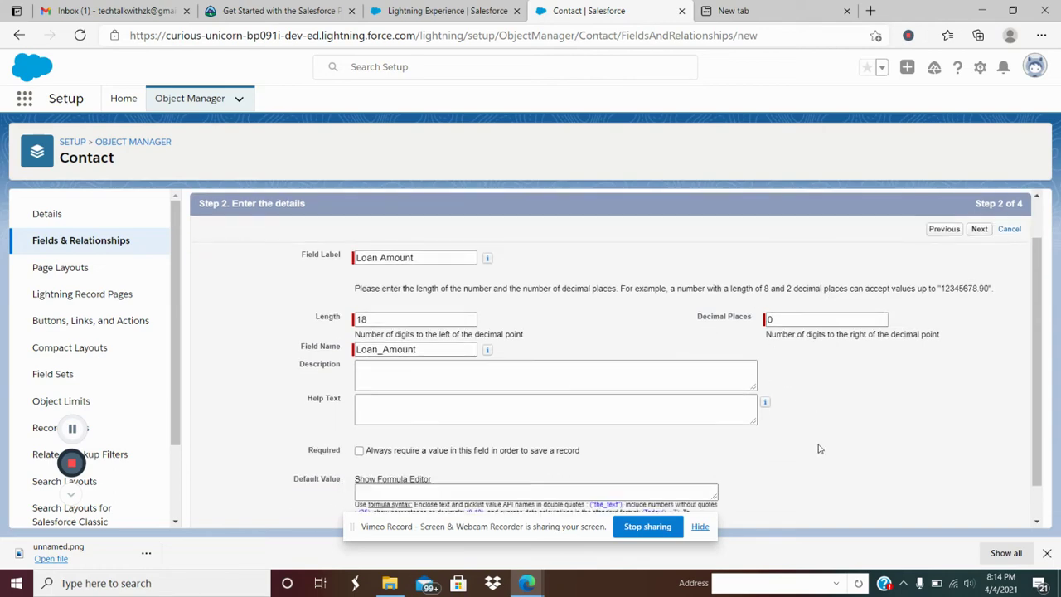
{"action": "scroll", "coordinate": [818, 448], "scroll_direction": "up", "scroll_amount": 1}
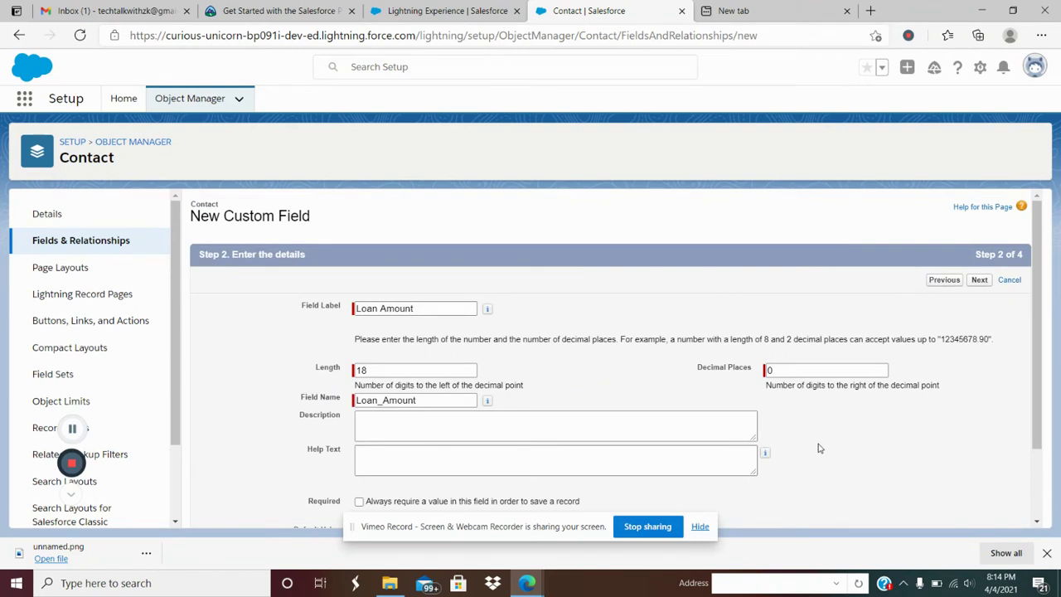
{"action": "left_click", "coordinate": [979, 281]}
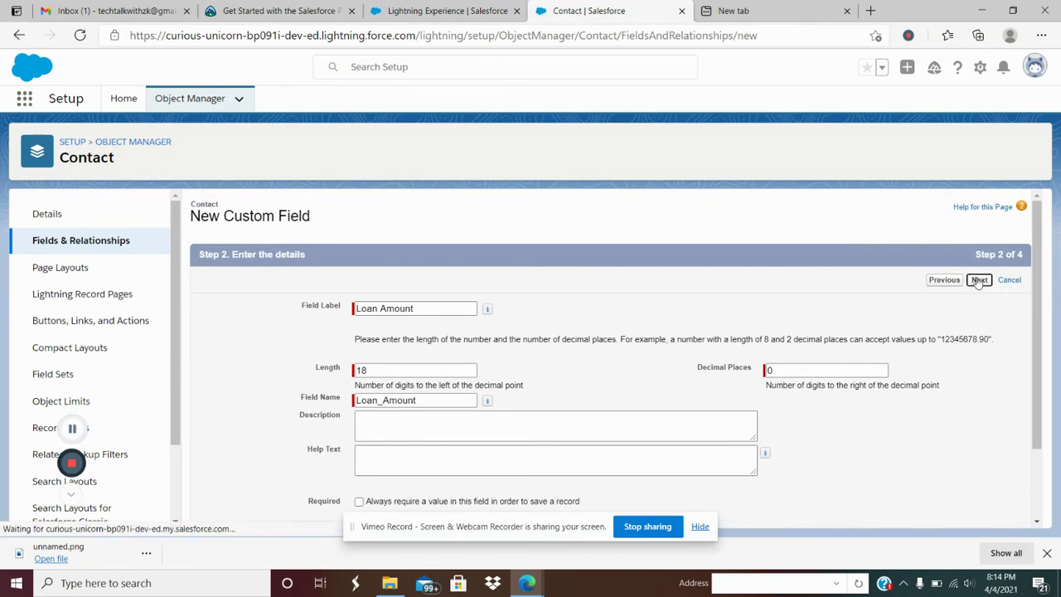
{"action": "left_click", "coordinate": [747, 397]}
{"action": "left_click", "coordinate": [979, 282]}
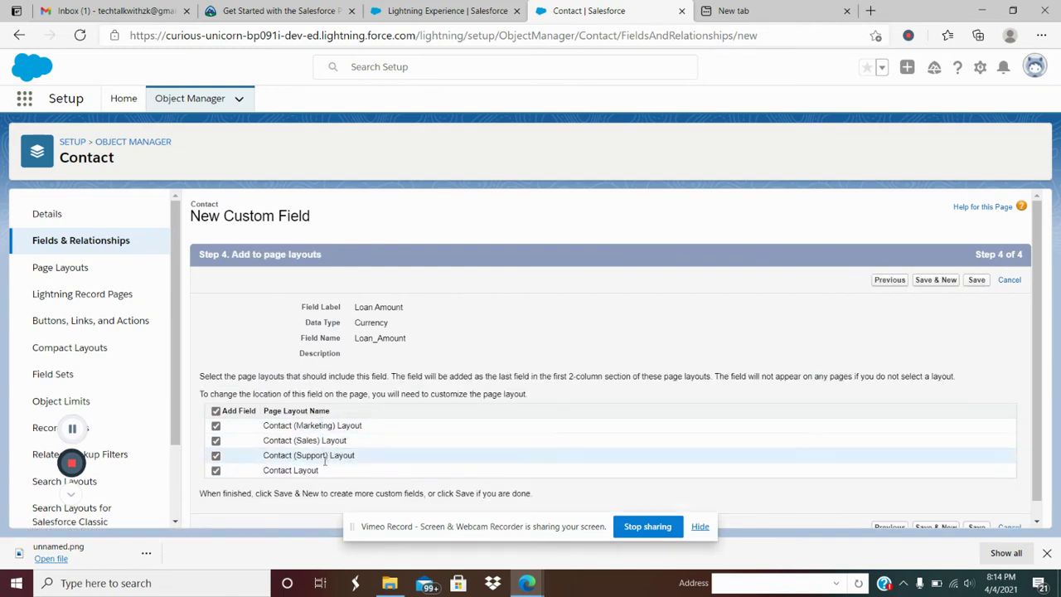
{"action": "left_click", "coordinate": [977, 282]}
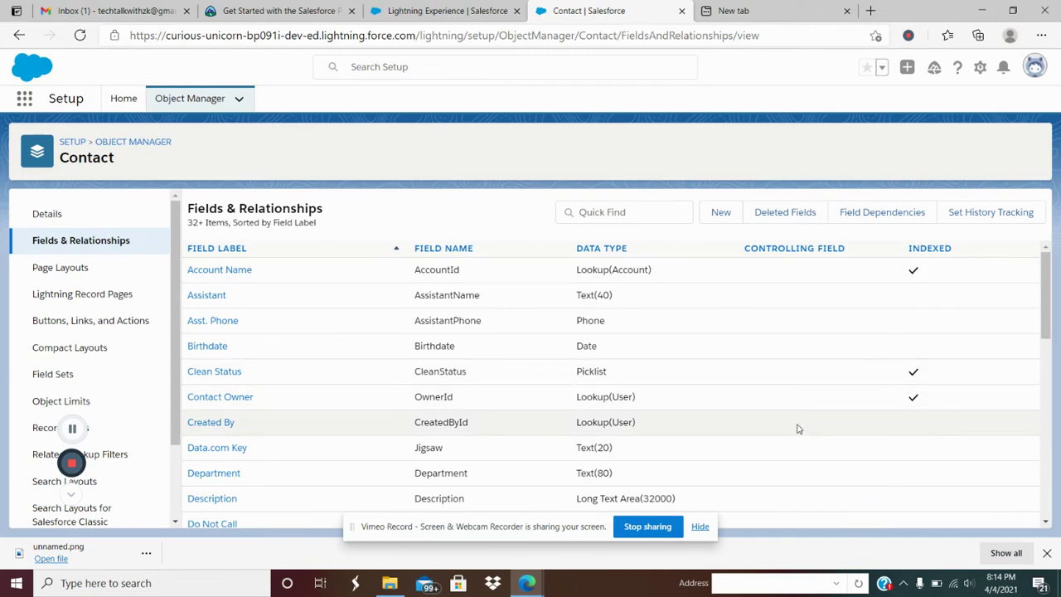
Look through the Contact object's field list for the new Loan Amount field.
{"action": "scroll", "coordinate": [798, 428], "scroll_direction": "down", "scroll_amount": 2}
{"action": "scroll", "coordinate": [798, 428], "scroll_direction": "down", "scroll_amount": 3}
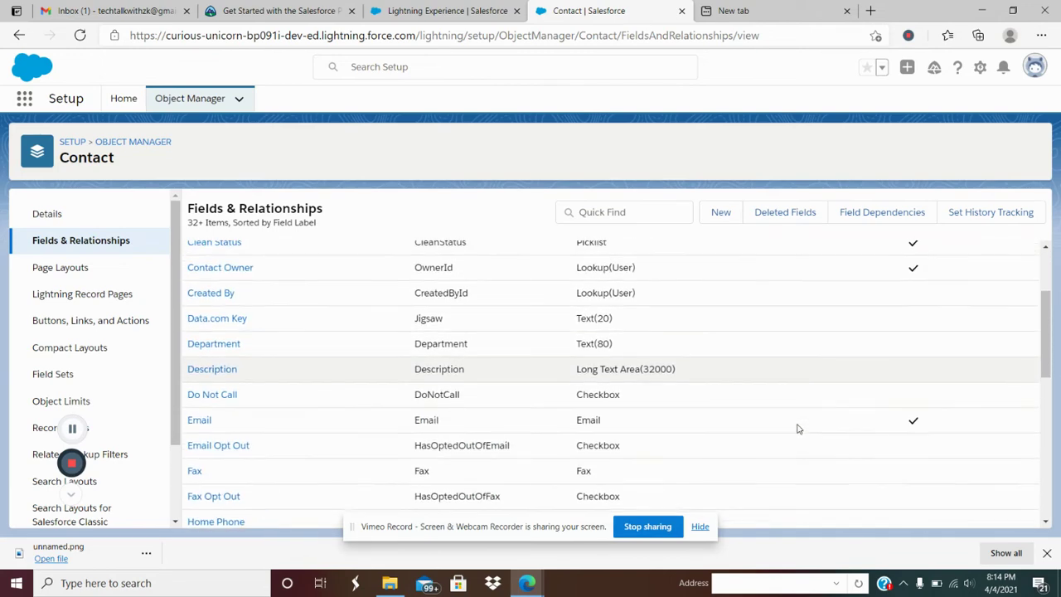
{"action": "scroll", "coordinate": [798, 429], "scroll_direction": "down", "scroll_amount": 1}
{"action": "scroll", "coordinate": [799, 429], "scroll_direction": "up", "scroll_amount": 4}
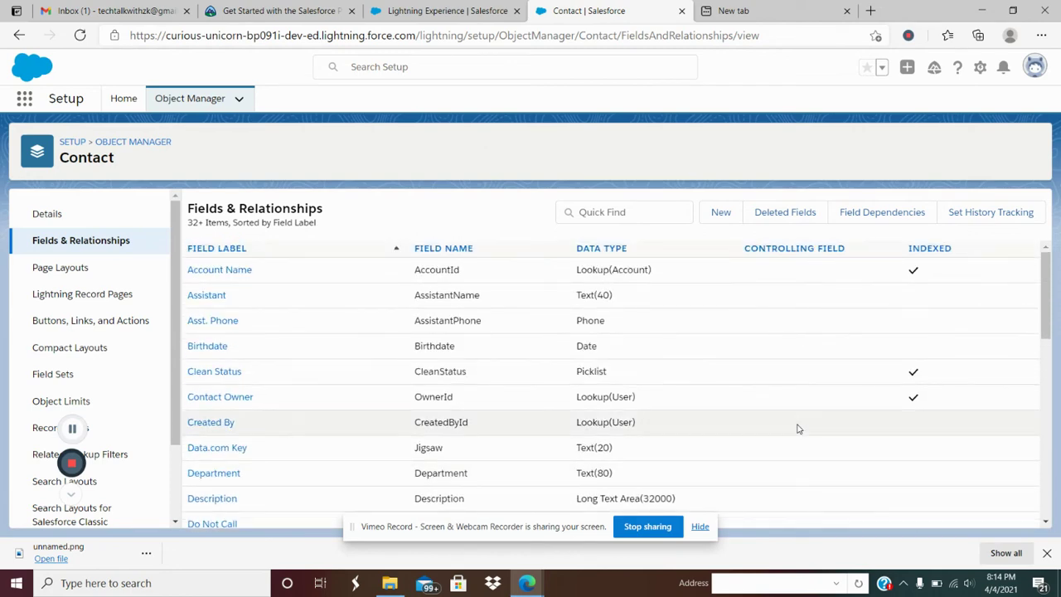
{"action": "scroll", "coordinate": [799, 429], "scroll_direction": "down", "scroll_amount": 4}
{"action": "scroll", "coordinate": [798, 428], "scroll_direction": "down", "scroll_amount": 3}
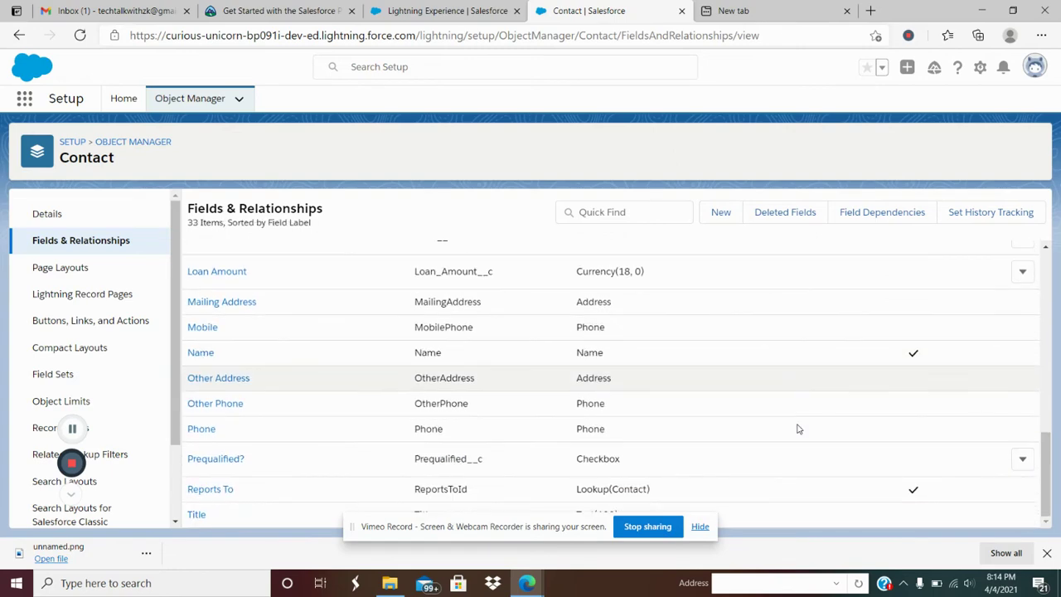
{"action": "scroll", "coordinate": [798, 429], "scroll_direction": "up", "scroll_amount": 7}
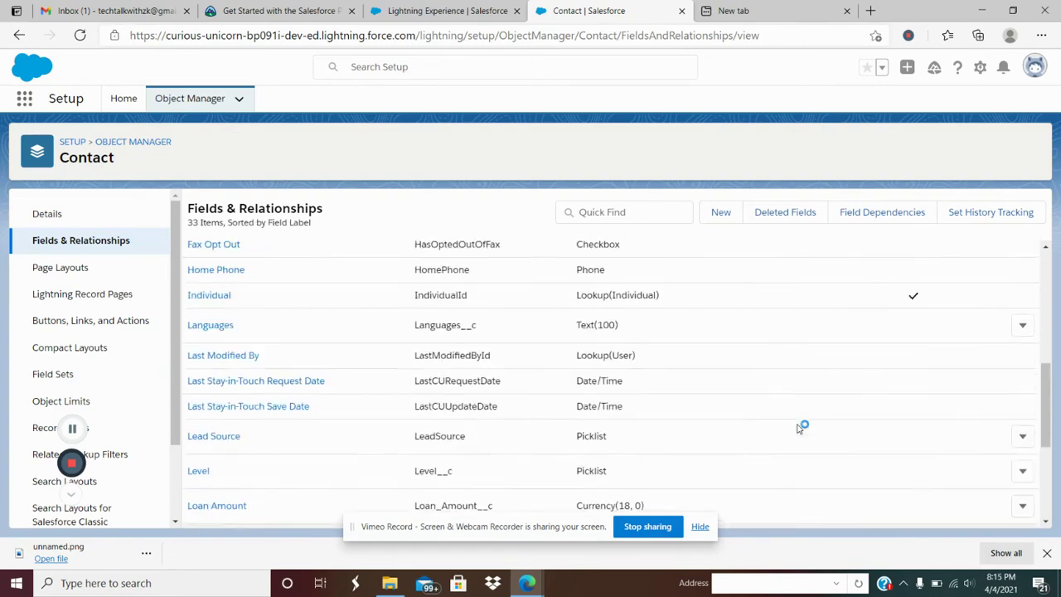
{"action": "scroll", "coordinate": [799, 429], "scroll_direction": "up", "scroll_amount": 1}
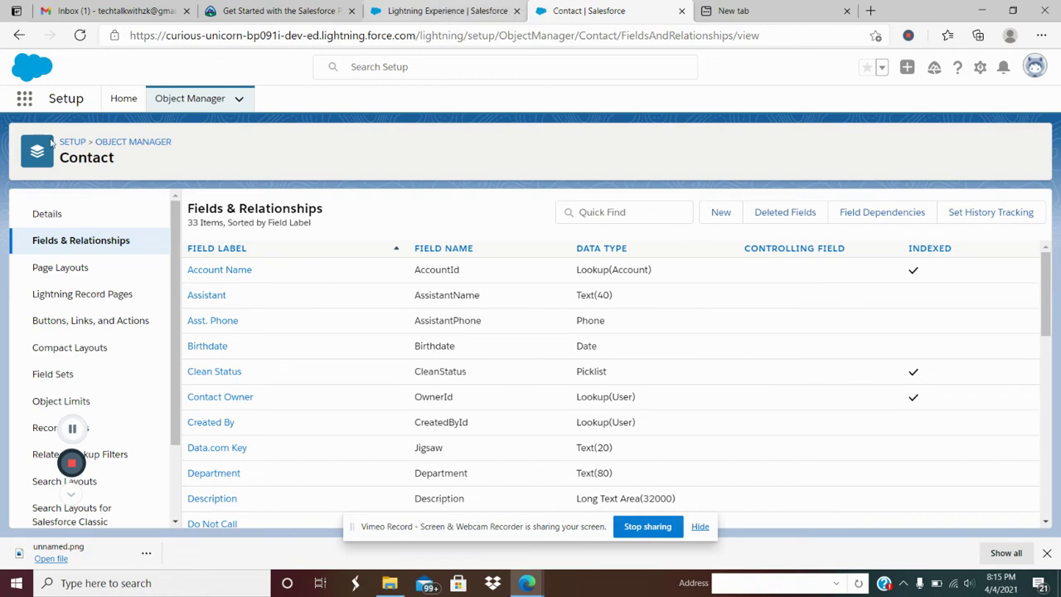
{"action": "left_click", "coordinate": [25, 98]}
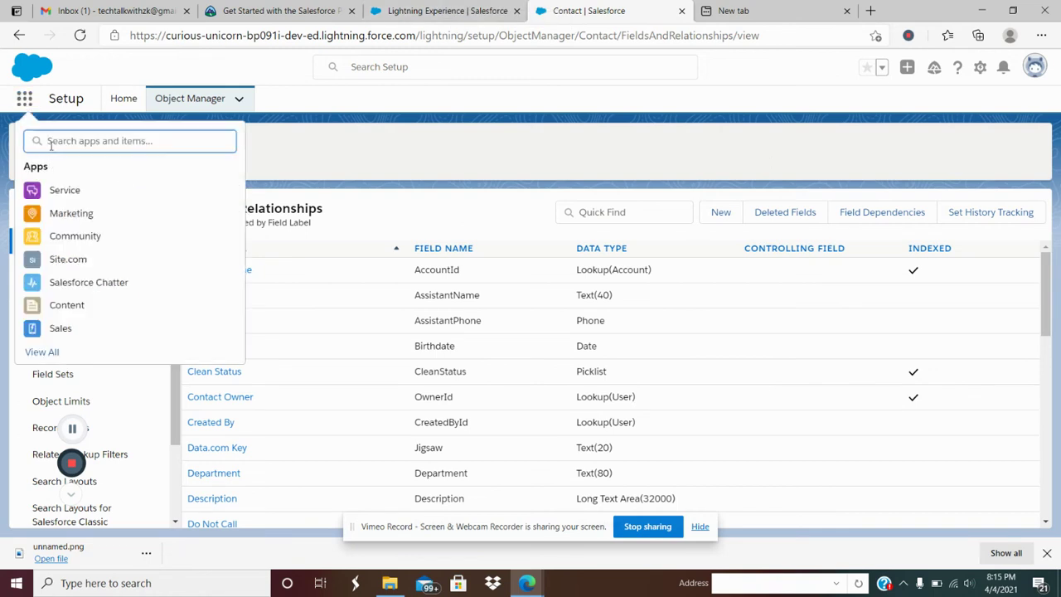
{"action": "type", "text": "con"}
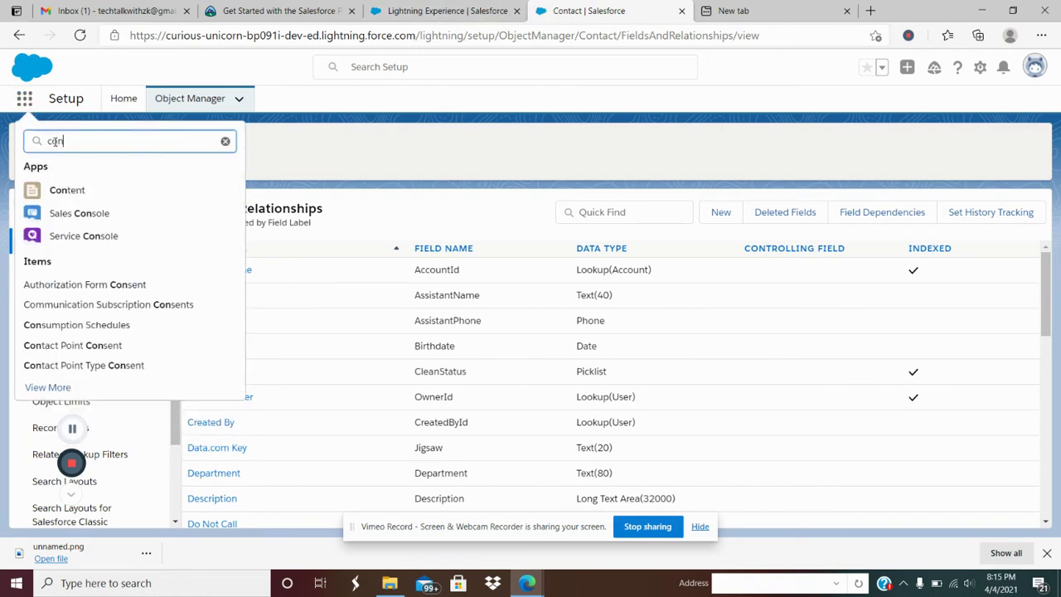
{"action": "left_click", "coordinate": [323, 162]}
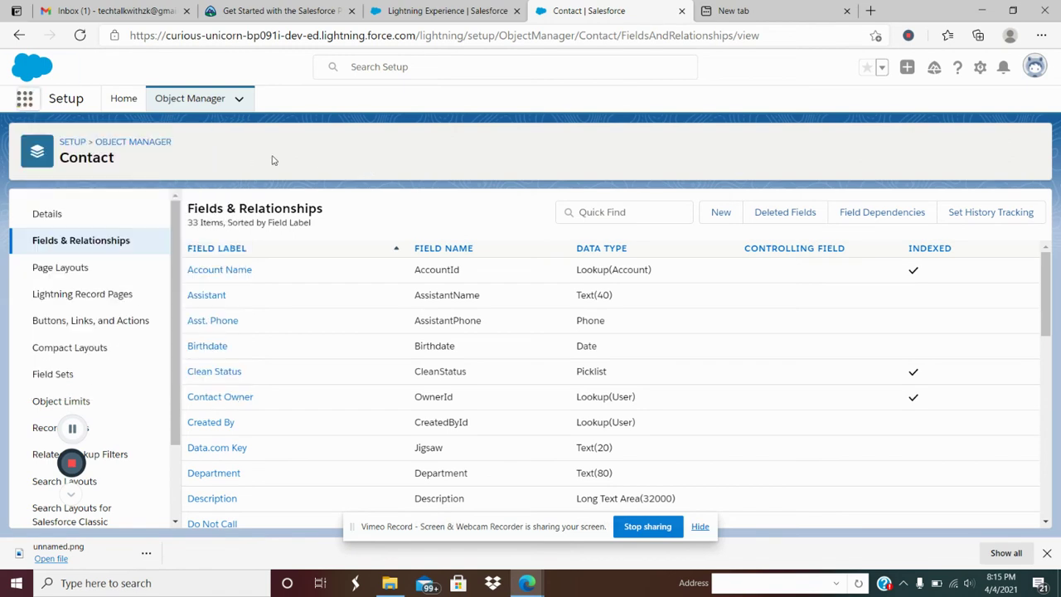
Compare the Loan Amount field's label and data type with the Trailhead challenge requirements.
{"action": "scroll", "coordinate": [493, 445], "scroll_direction": "down", "scroll_amount": 5}
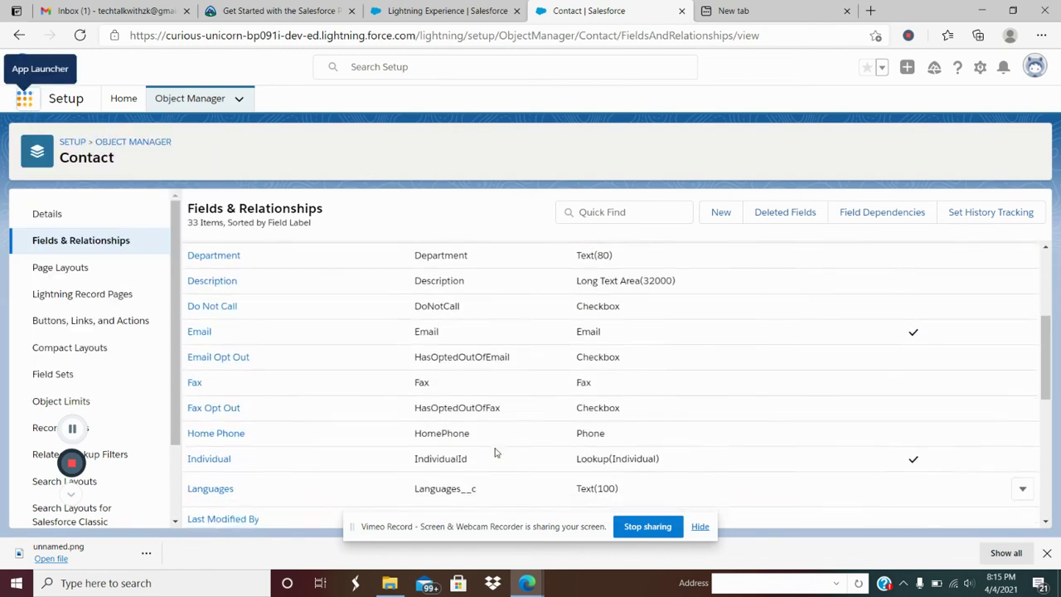
{"action": "scroll", "coordinate": [496, 452], "scroll_direction": "down", "scroll_amount": 3}
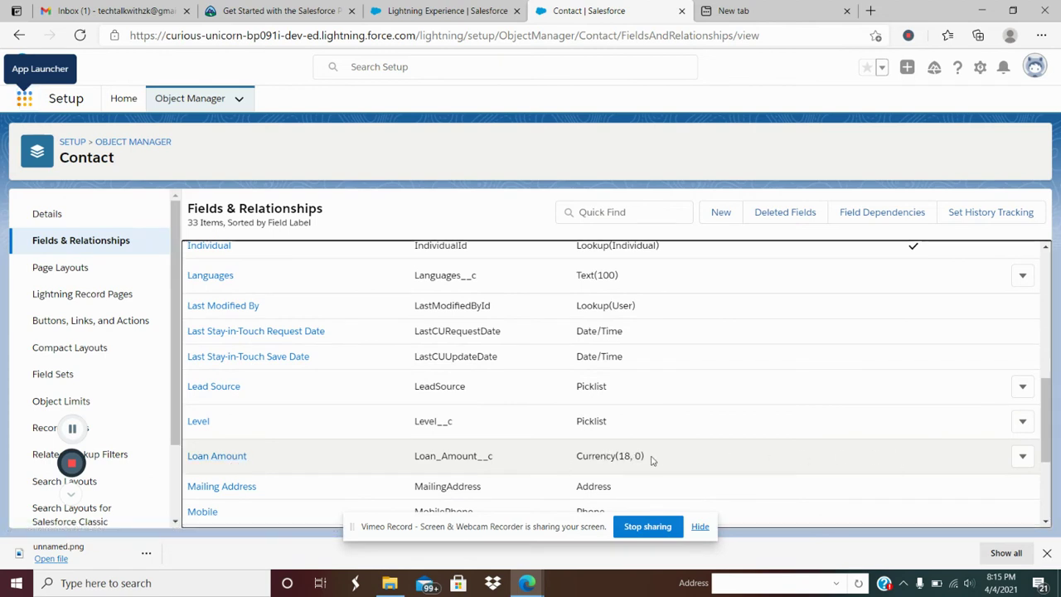
{"action": "left_click_drag", "start_coordinate": [657, 460], "coordinate": [578, 456]}
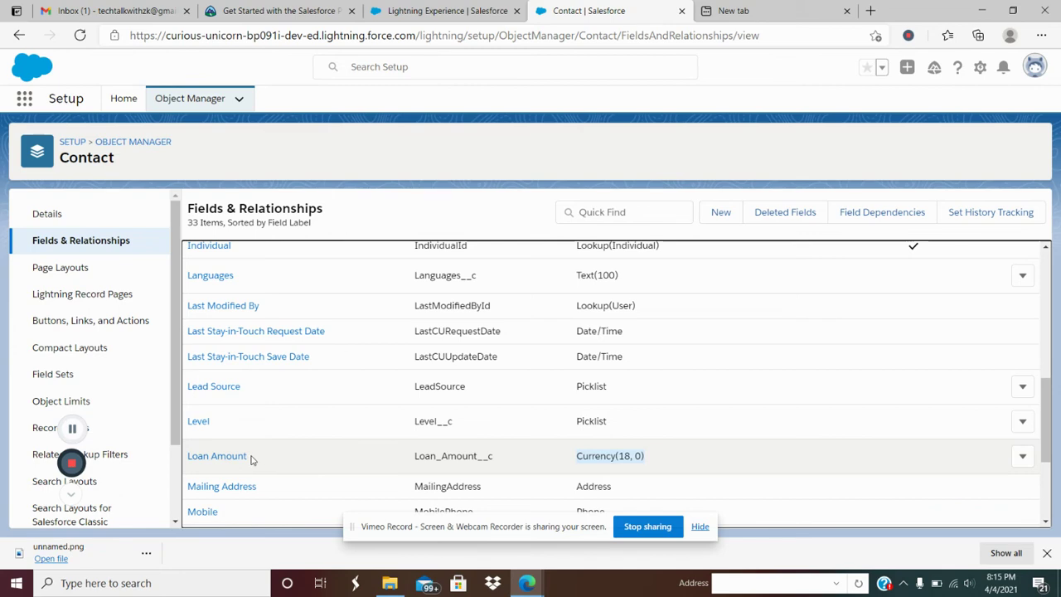
{"action": "left_click", "coordinate": [276, 6]}
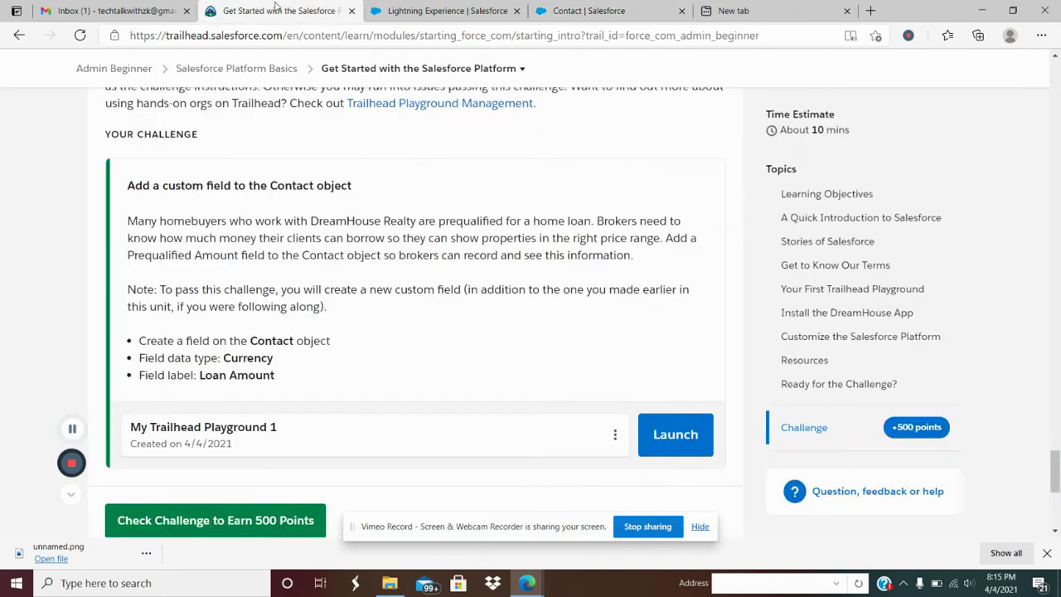
{"action": "left_click", "coordinate": [592, 15]}
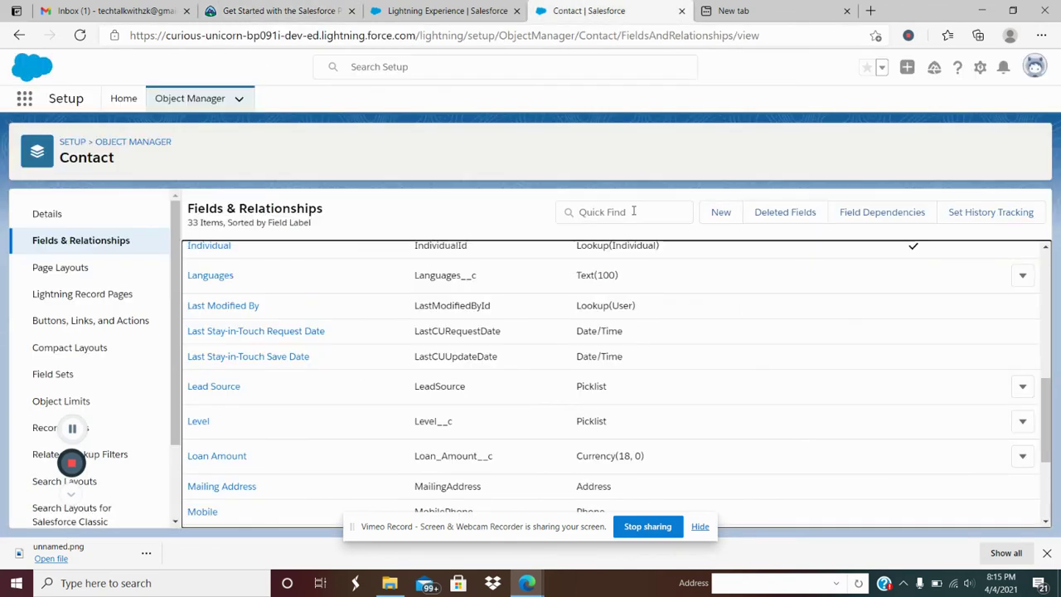
Search the apps and items for "contact", open Contacts and switch to the All Contacts list view.
{"action": "left_click", "coordinate": [25, 100]}
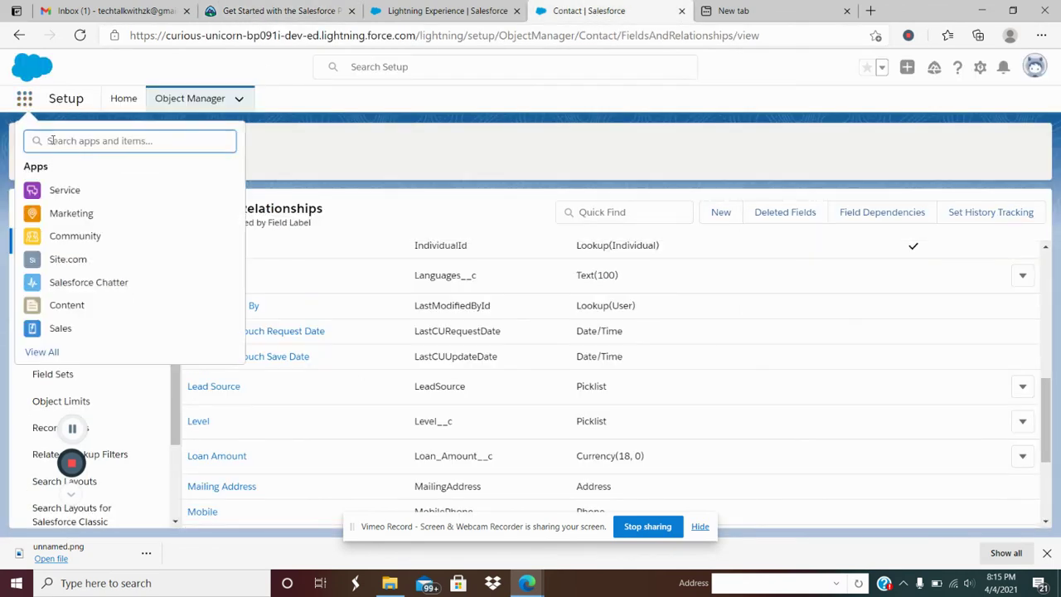
{"action": "type", "text": "contact"}
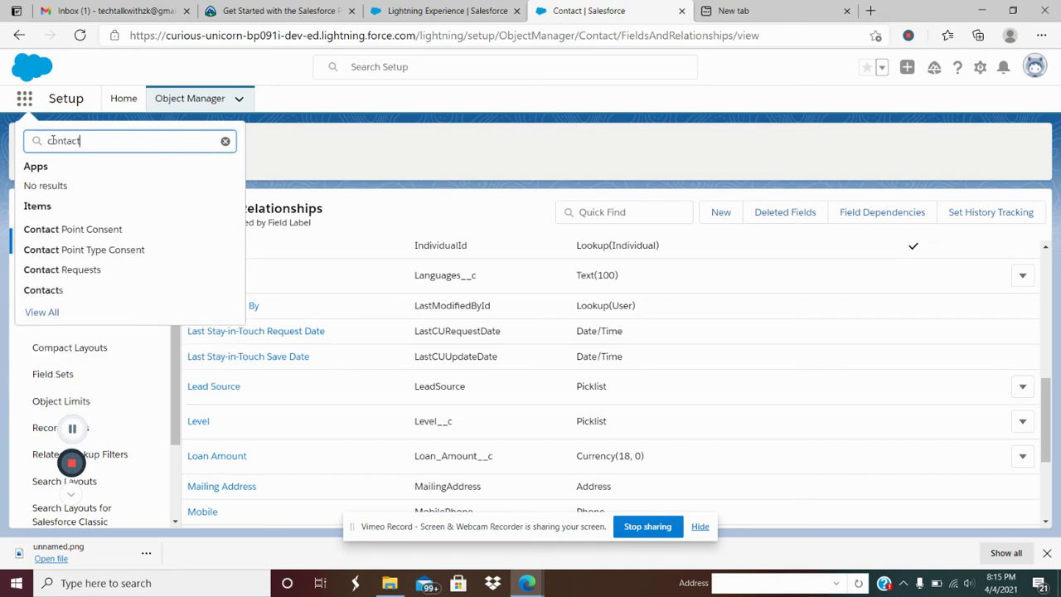
{"action": "left_click", "coordinate": [44, 295]}
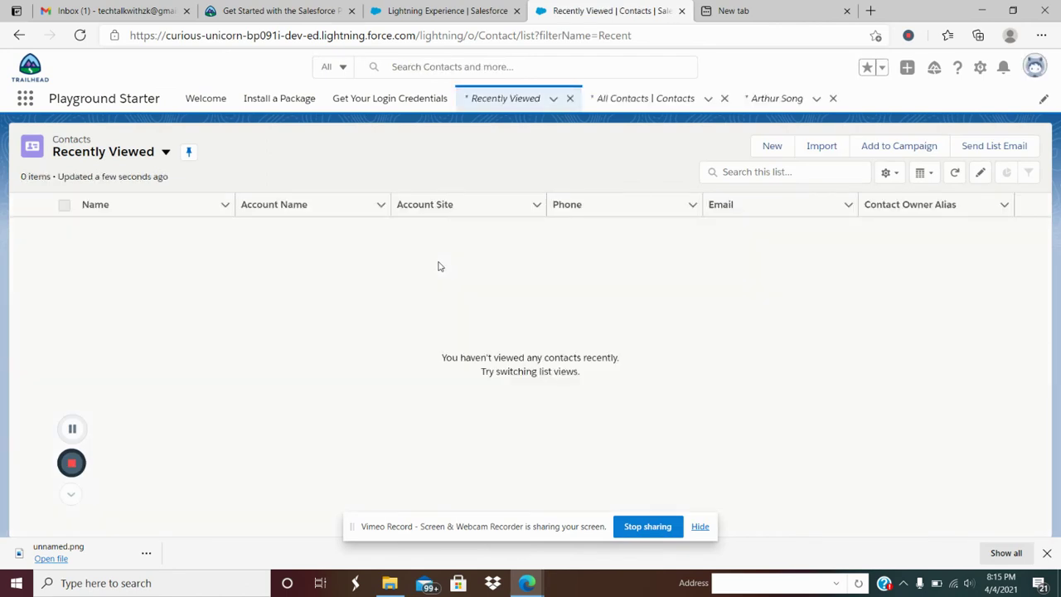
{"action": "left_click", "coordinate": [166, 152]}
{"action": "left_click", "coordinate": [110, 203]}
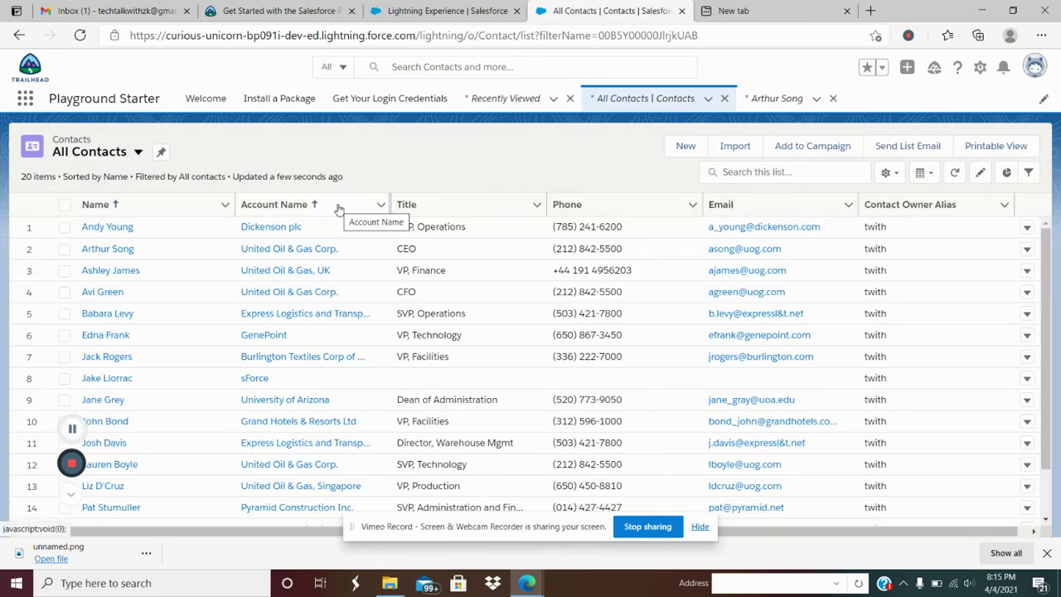
Open the contact record of the United Oil & Gas Corp. CEO and look over its related information.
{"action": "left_click", "coordinate": [120, 249]}
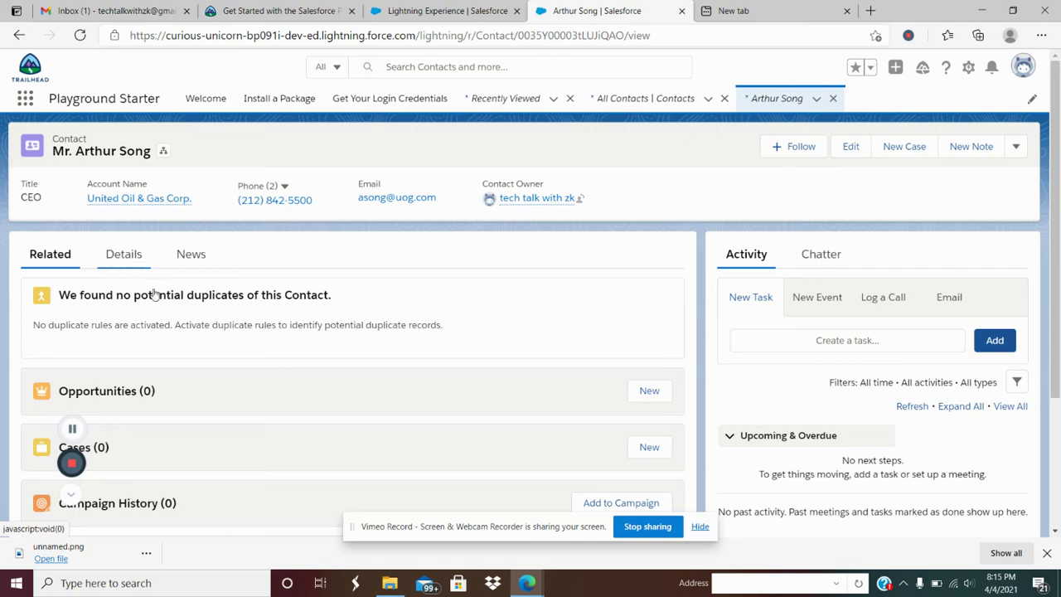
{"action": "scroll", "coordinate": [199, 327], "scroll_direction": "down", "scroll_amount": 3}
{"action": "scroll", "coordinate": [199, 326], "scroll_direction": "up", "scroll_amount": 3}
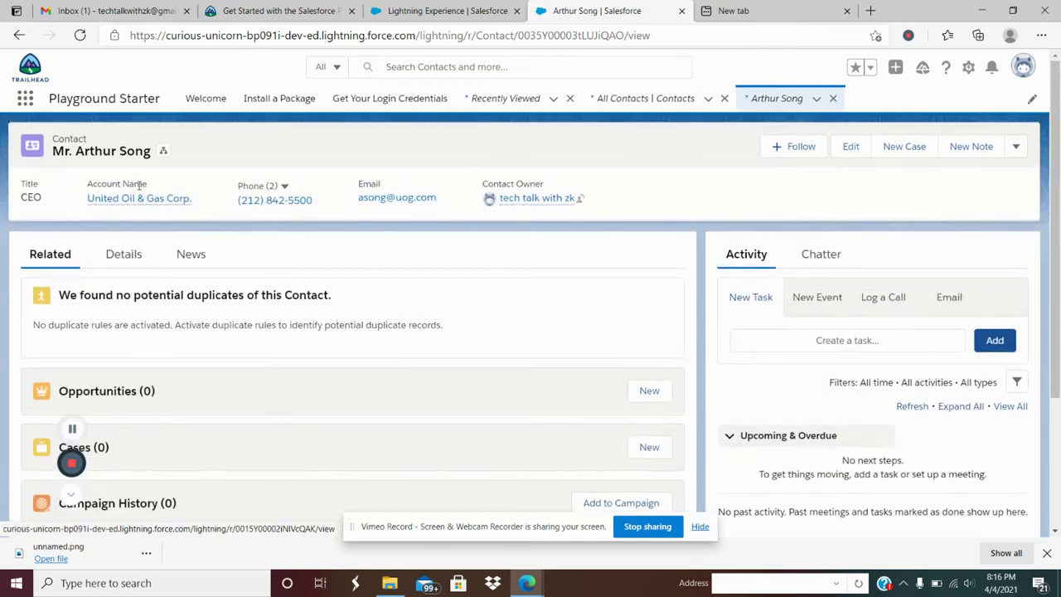
Look through the contact record's details for the Loan Amount field.
{"action": "left_click", "coordinate": [123, 253]}
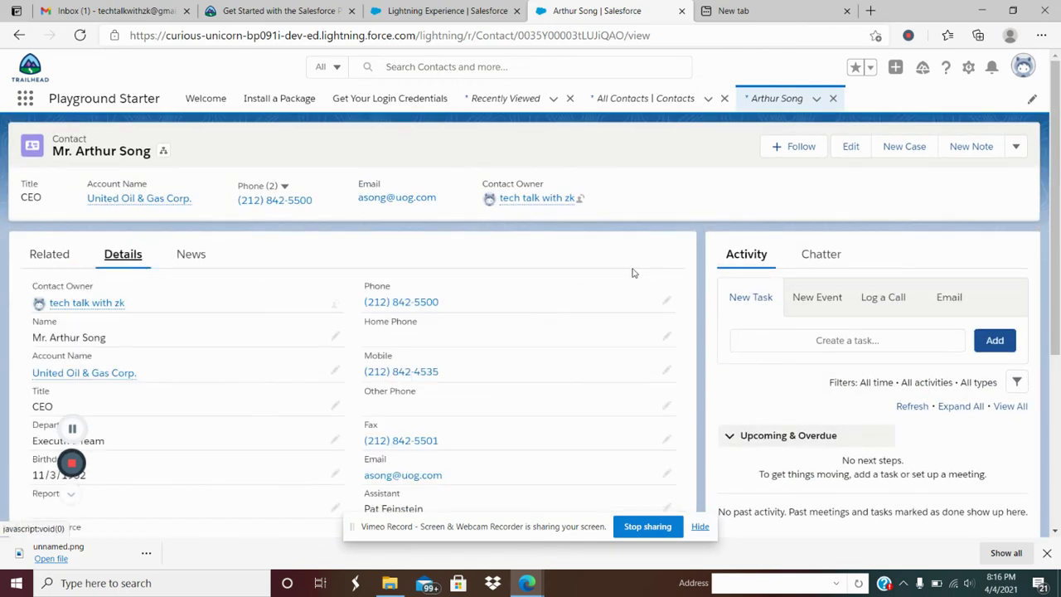
{"action": "scroll", "coordinate": [633, 273], "scroll_direction": "down", "scroll_amount": 5}
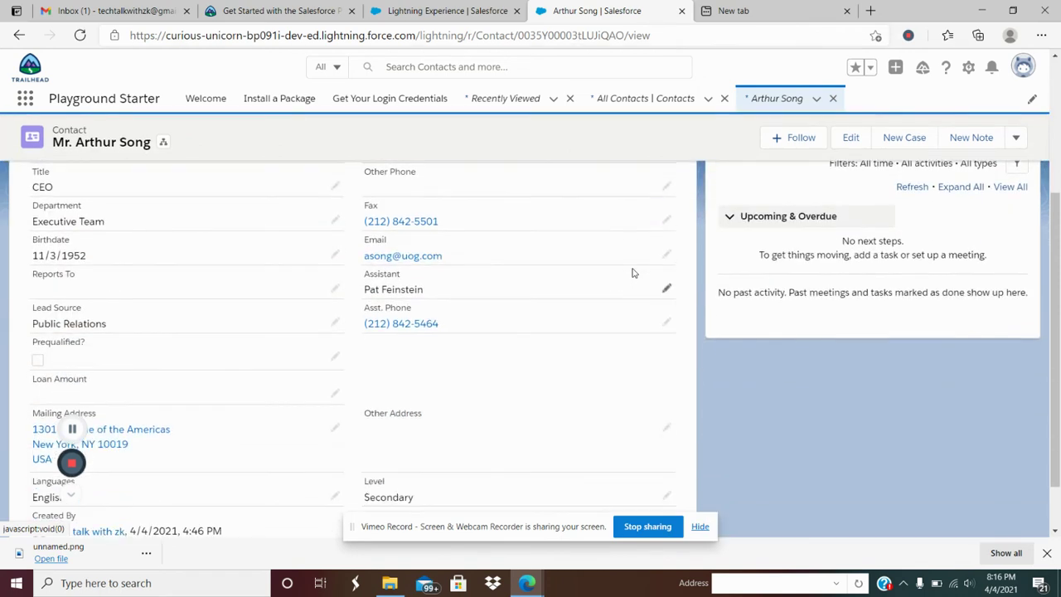
{"action": "scroll", "coordinate": [632, 273], "scroll_direction": "down", "scroll_amount": 1}
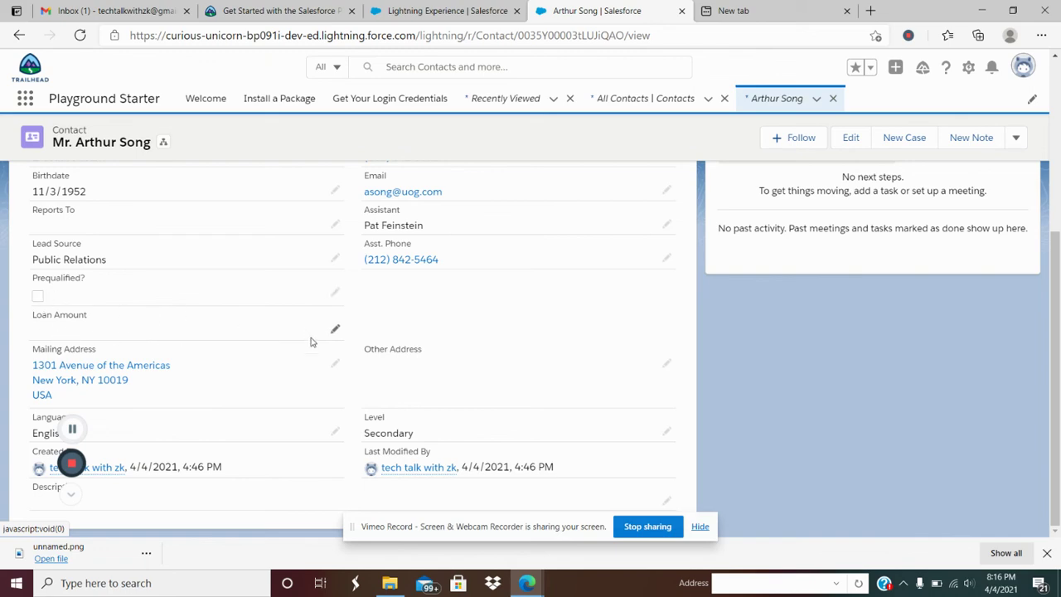
{"action": "scroll", "coordinate": [310, 341], "scroll_direction": "up", "scroll_amount": 4}
{"action": "scroll", "coordinate": [311, 342], "scroll_direction": "down", "scroll_amount": 1}
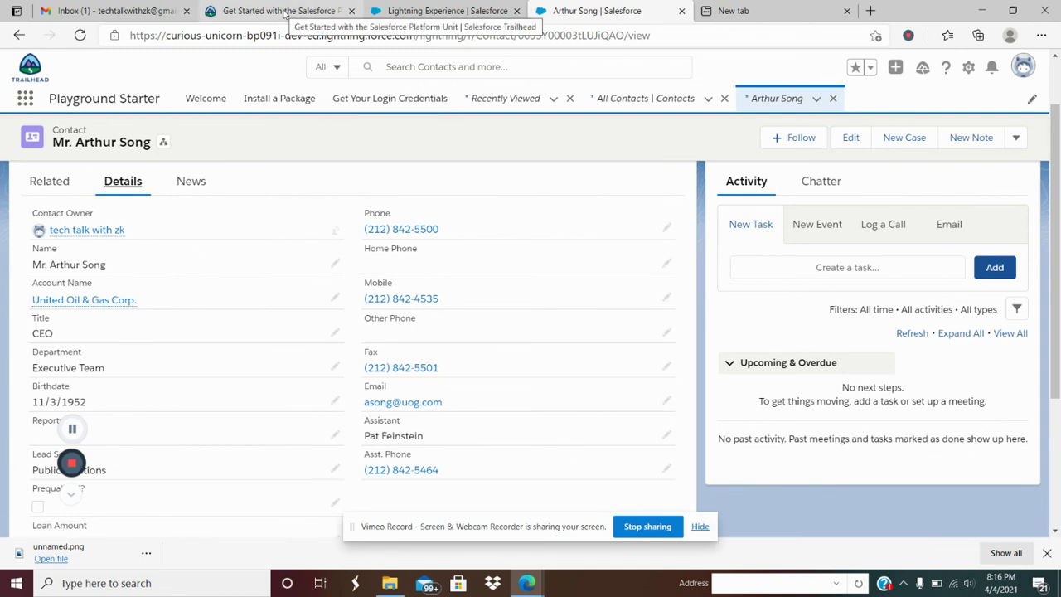
Switch to the Trailhead unit, check the Contact custom field challenge for 500 points and continue to the next unit.
{"action": "left_click", "coordinate": [284, 11]}
{"action": "scroll", "coordinate": [518, 260], "scroll_direction": "down", "scroll_amount": 1}
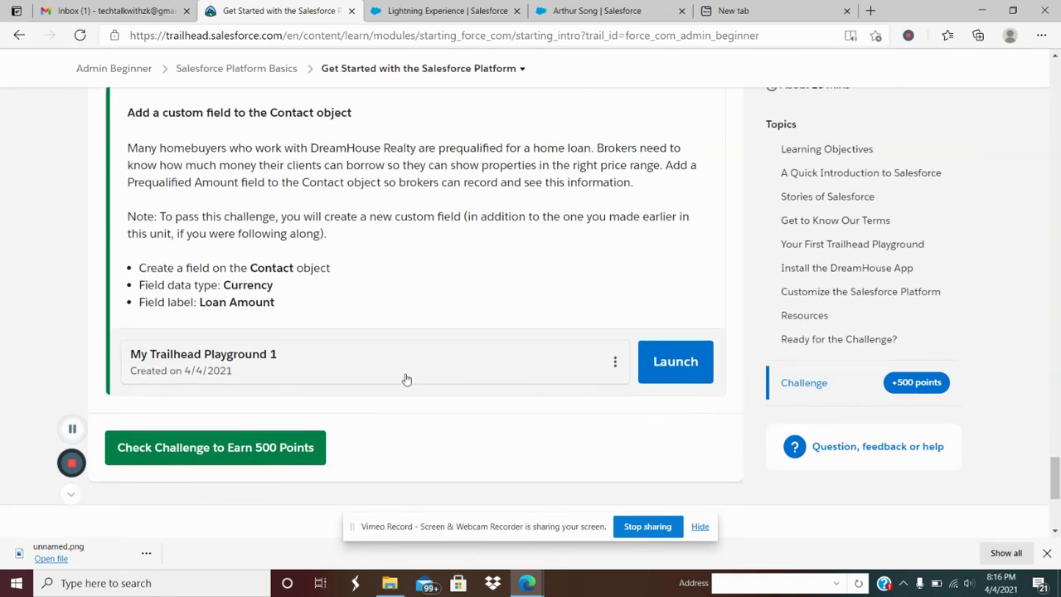
{"action": "left_click", "coordinate": [272, 465]}
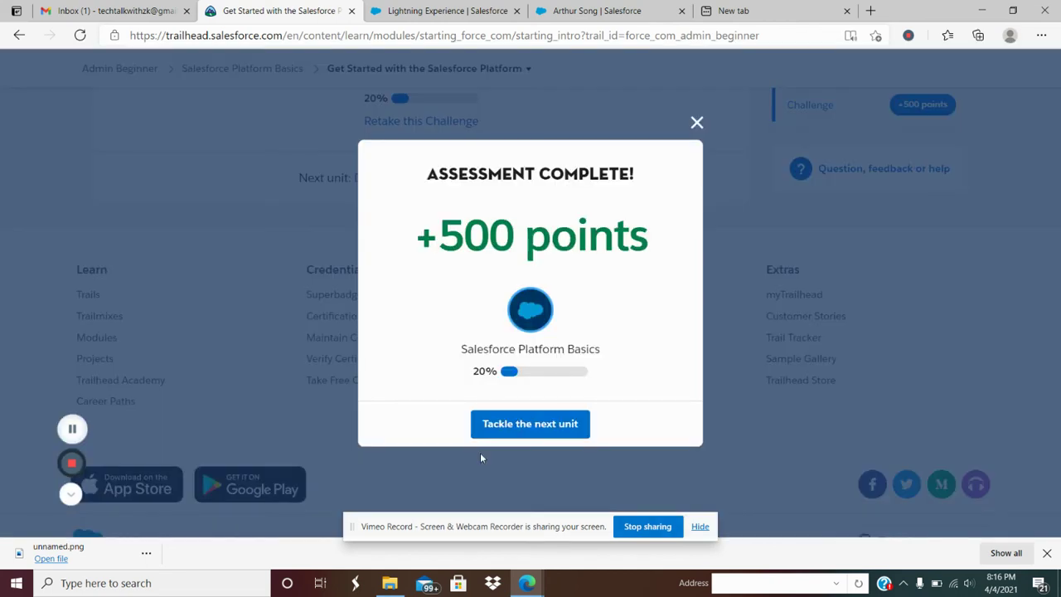
{"action": "left_click", "coordinate": [563, 432]}
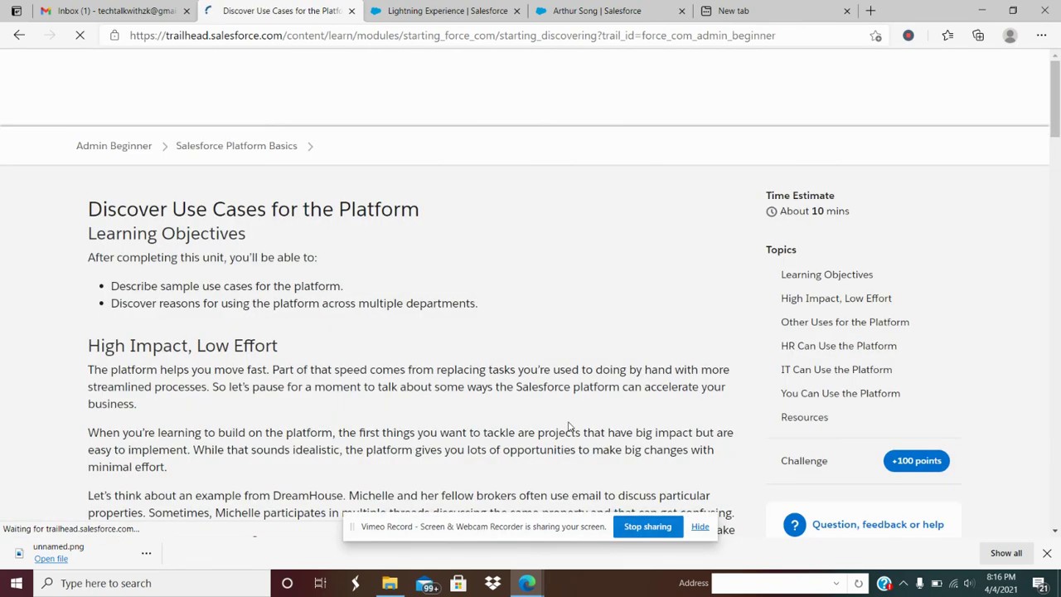